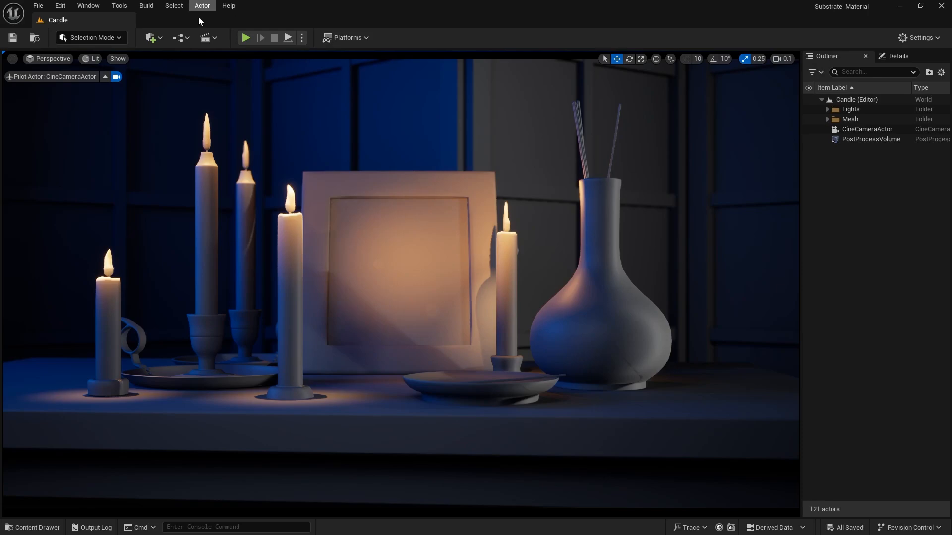
# Step: Stop piloting the CineCameraActor and pull the perspective view back to show the whole table
pyautogui.click(105, 77)
pyautogui.moveTo(362, 258); pyautogui.dragTo(372, 337, button='right')
pyautogui.press('w')
pyautogui.press('e')
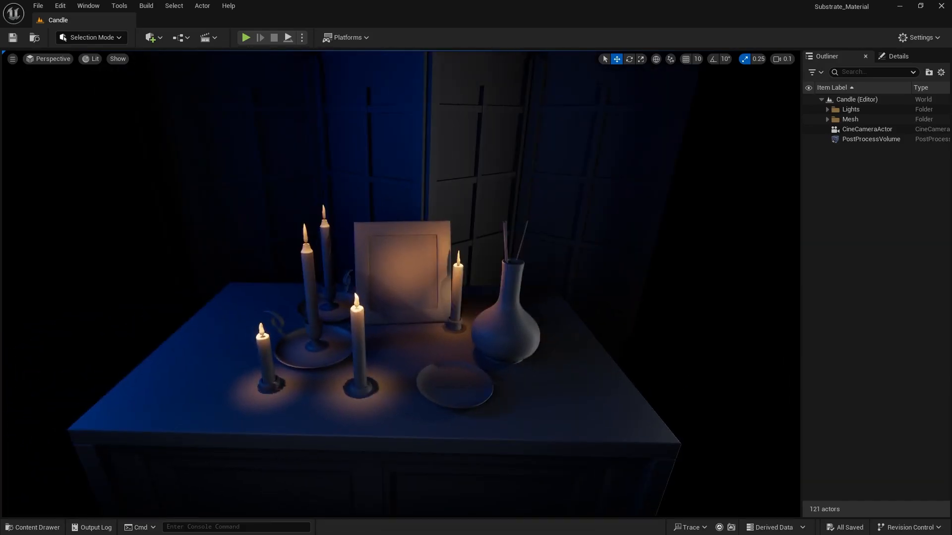
# Step: Browse the project content and open the Materials folder
pyautogui.click(11, 527)
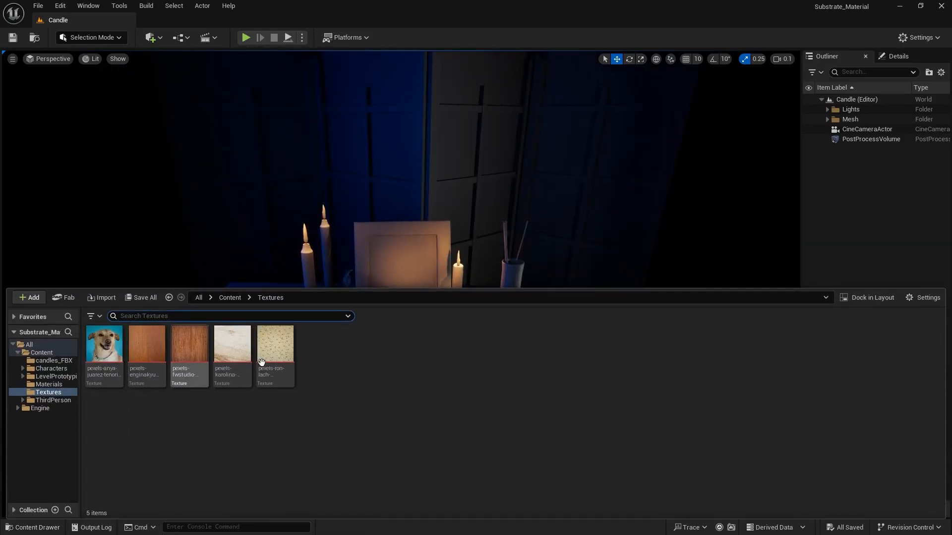
pyautogui.click(231, 298)
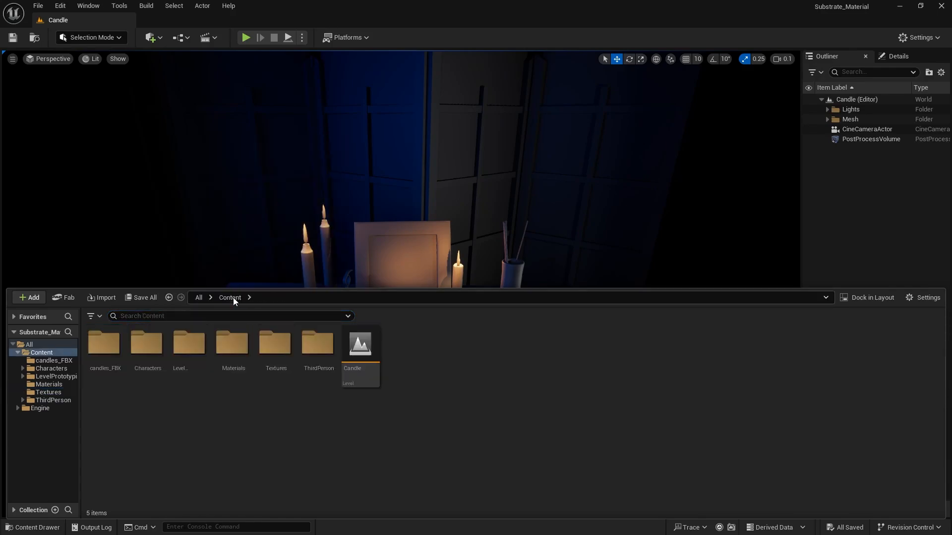
pyautogui.click(111, 368)
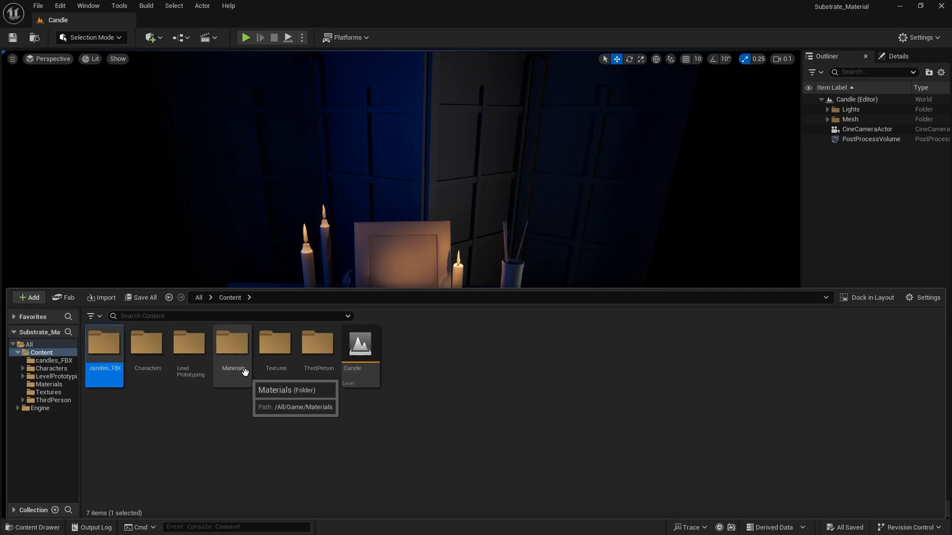
pyautogui.doubleClick(233, 350)
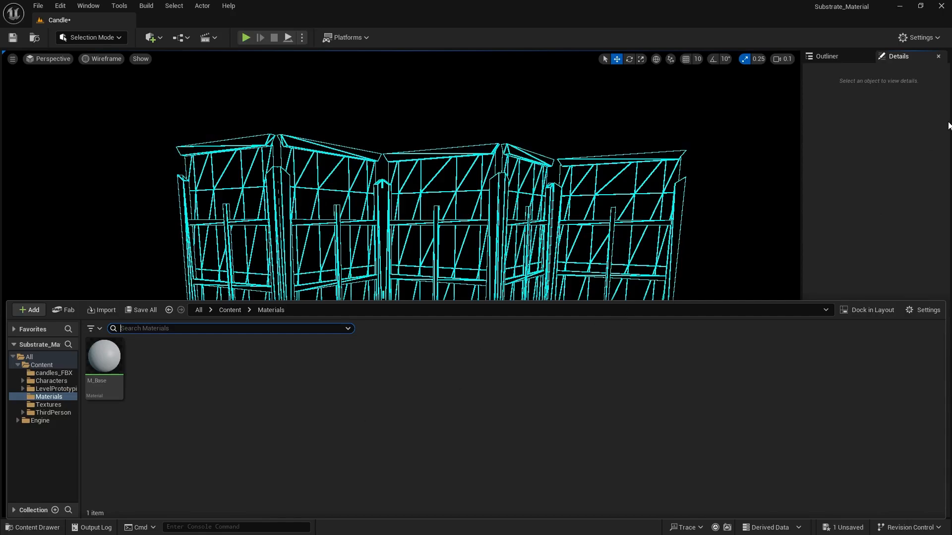
# Step: Enable Substrate materials (Beta) plus Substrate opaque and translucent material rough refraction in the project settings
pyautogui.click(925, 40)
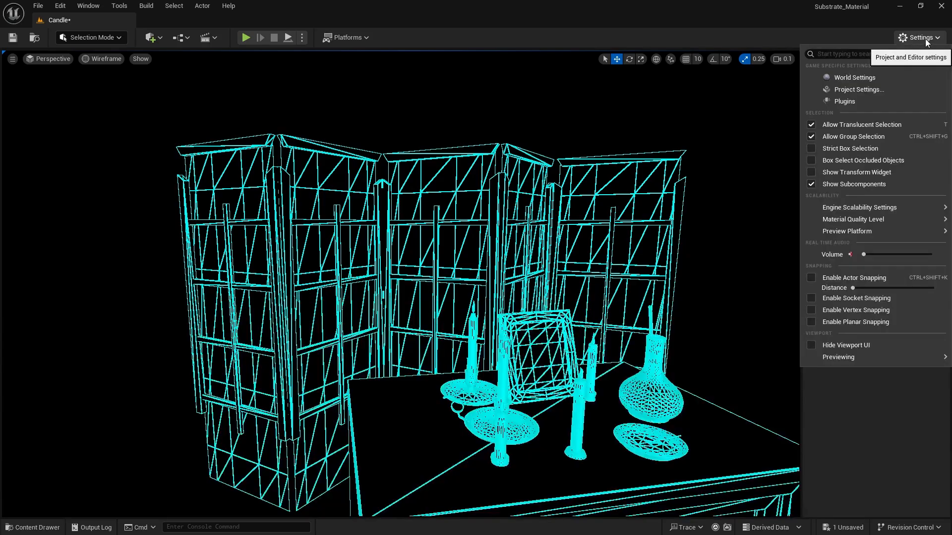
pyautogui.click(853, 89)
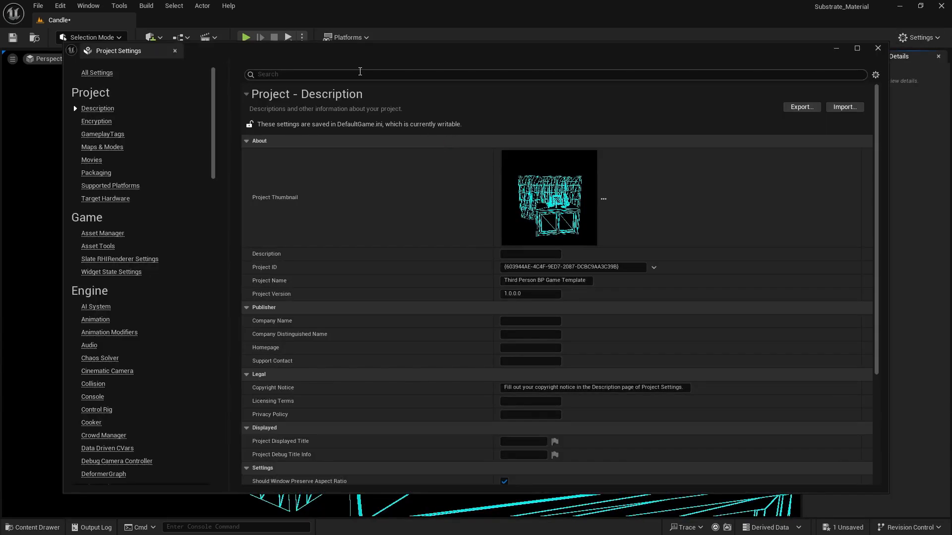
pyautogui.write('subst')
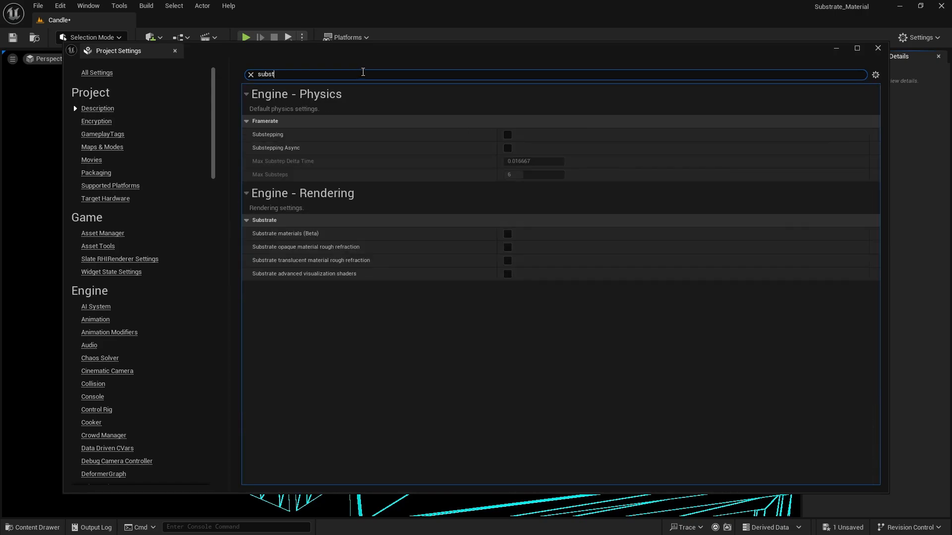
pyautogui.click(507, 233)
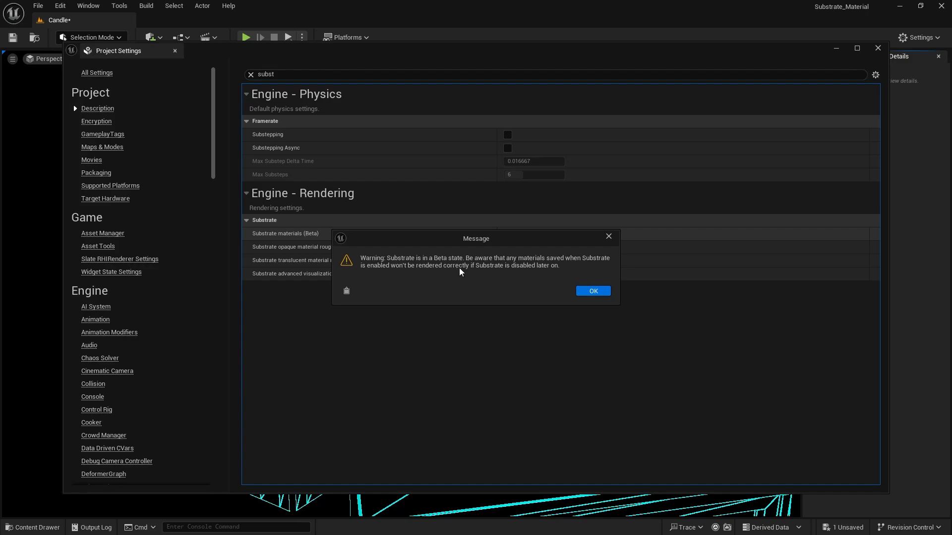
pyautogui.click(595, 292)
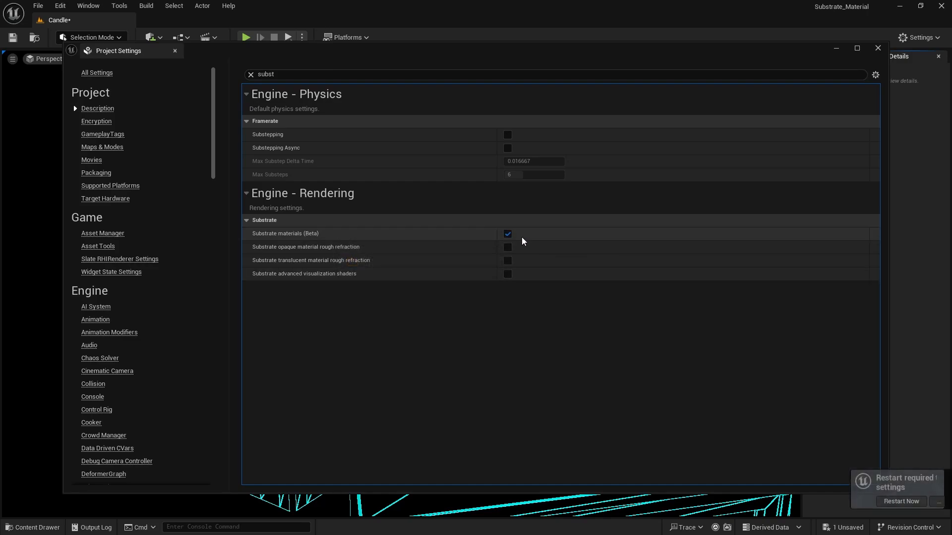
pyautogui.click(508, 249)
pyautogui.click(508, 260)
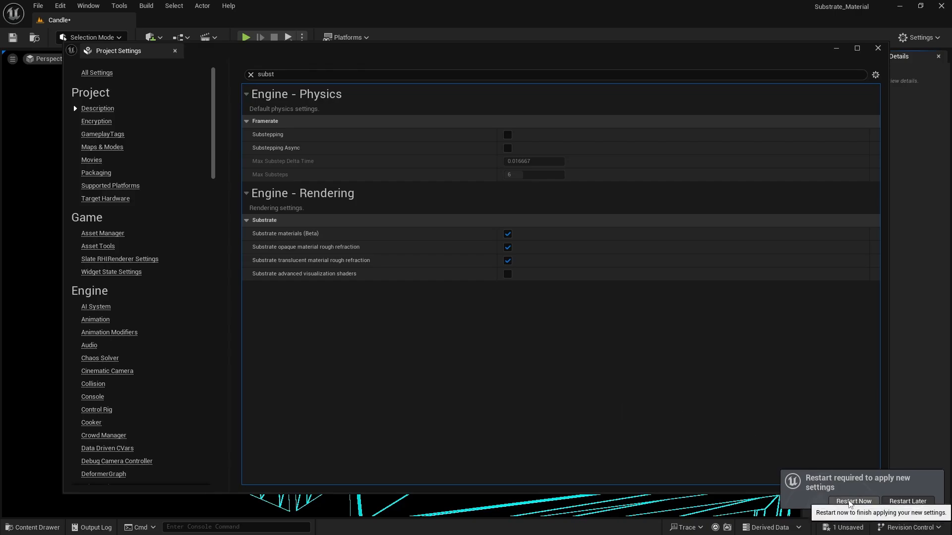
# Step: Restart the editor to apply the new settings, saving the Candle level, and close the reopened project settings
pyautogui.click(849, 502)
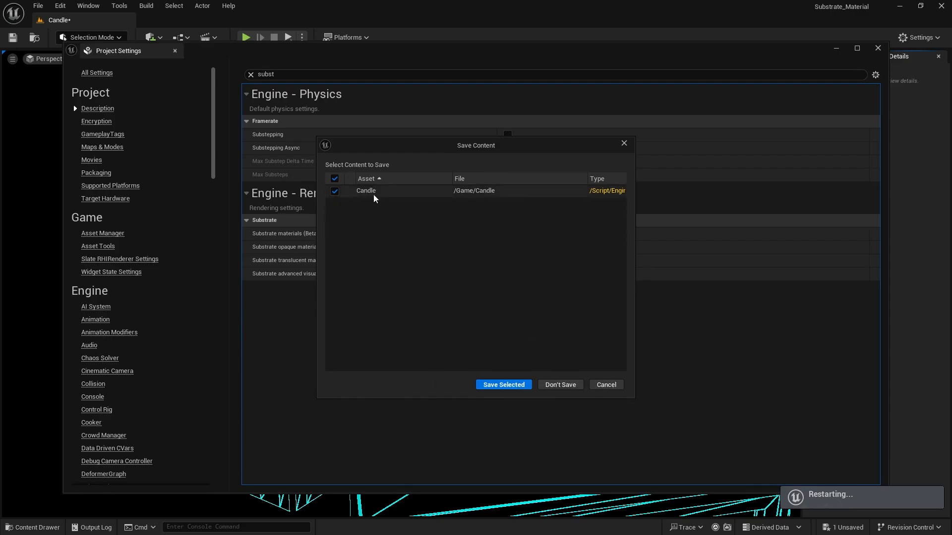
pyautogui.click(514, 386)
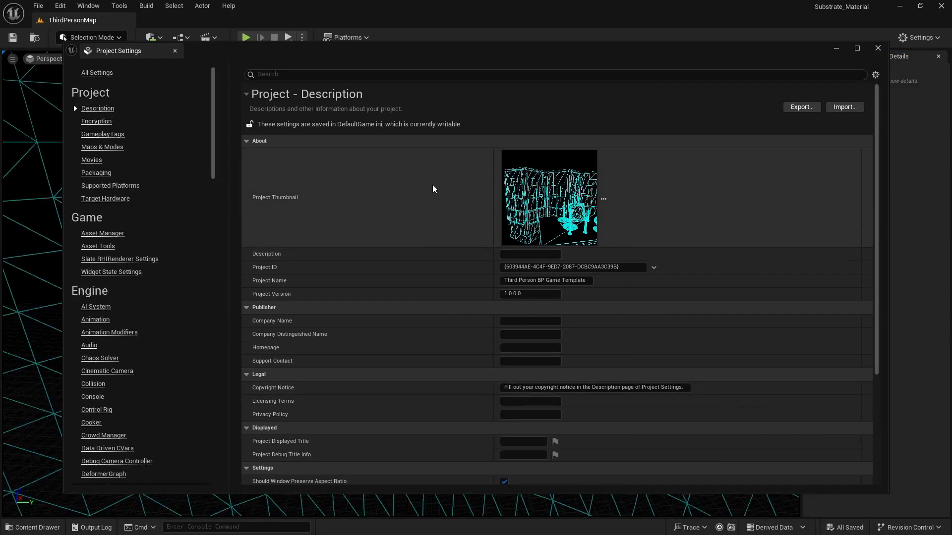
pyautogui.click(878, 48)
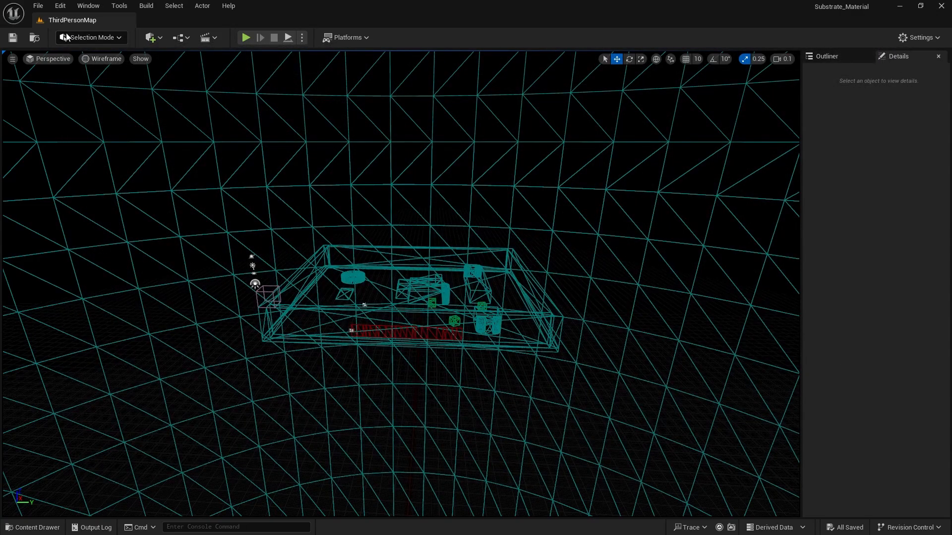
# Step: Reopen the Candle level from the recent levels
pyautogui.click(38, 6)
pyautogui.moveTo(170, 106)
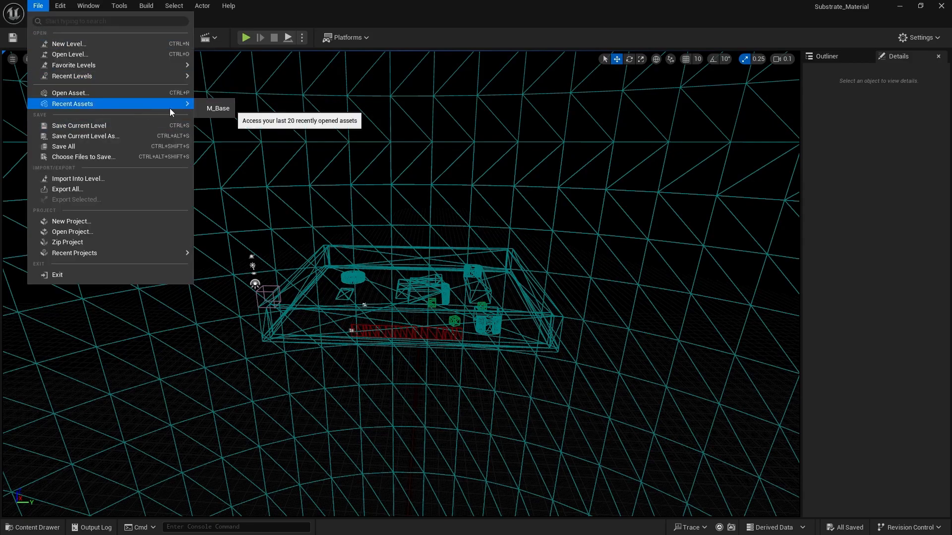
pyautogui.moveTo(179, 76)
pyautogui.click(217, 79)
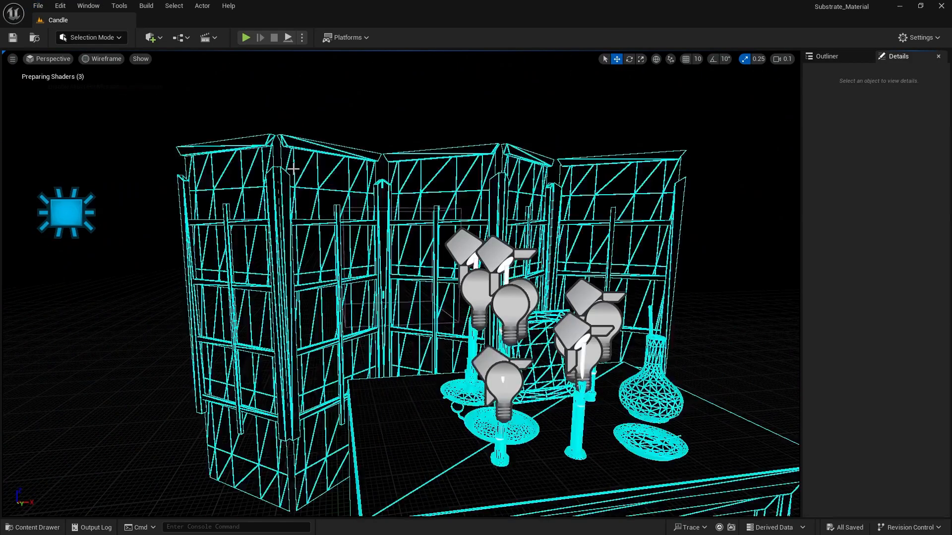
# Step: Show the scene through the CineCameraActor in Lit view mode and hide the light icons with game view
pyautogui.click(49, 60)
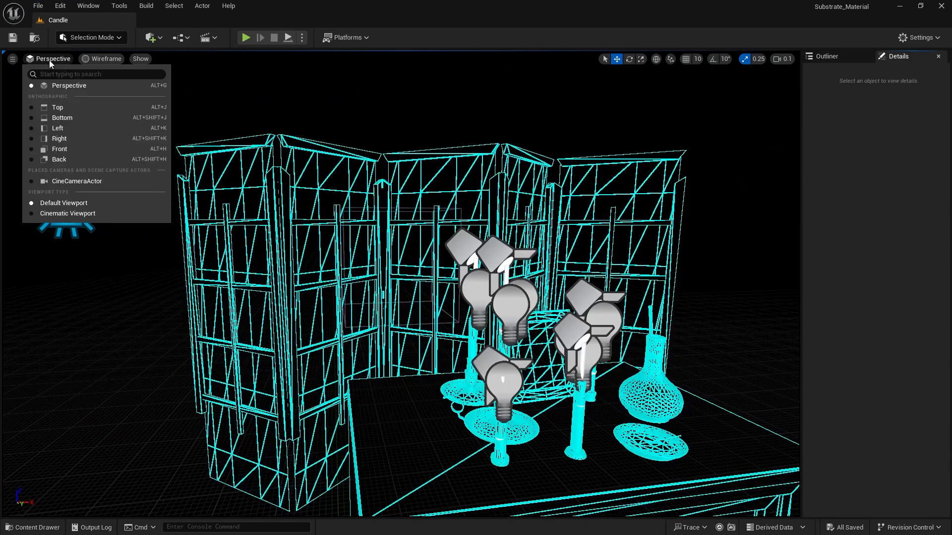
pyautogui.click(71, 182)
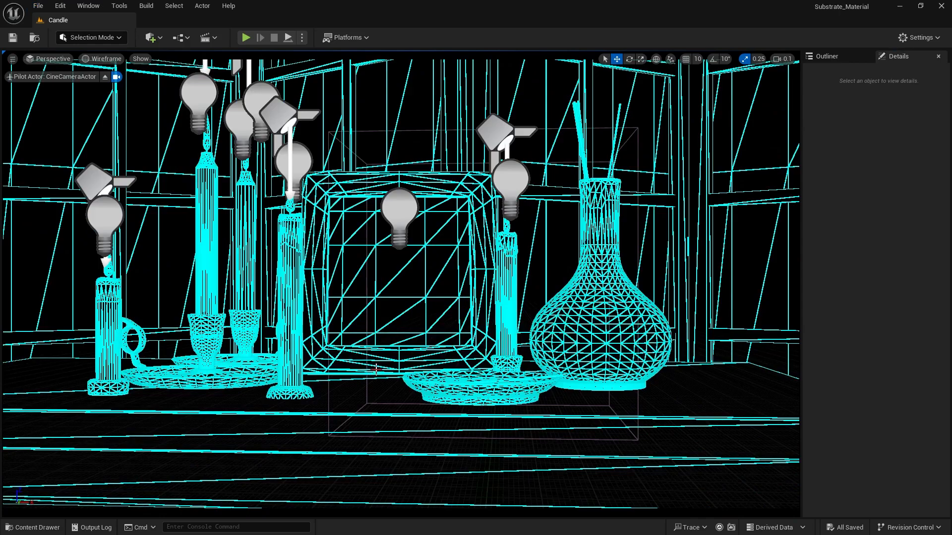
pyautogui.click(103, 58)
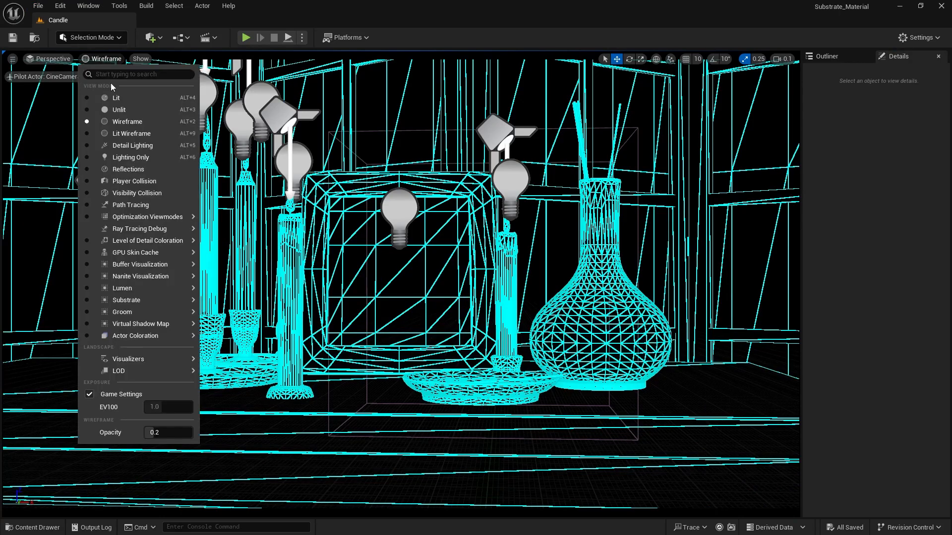
pyautogui.click(257, 218)
pyautogui.hotkey('alt', '4')
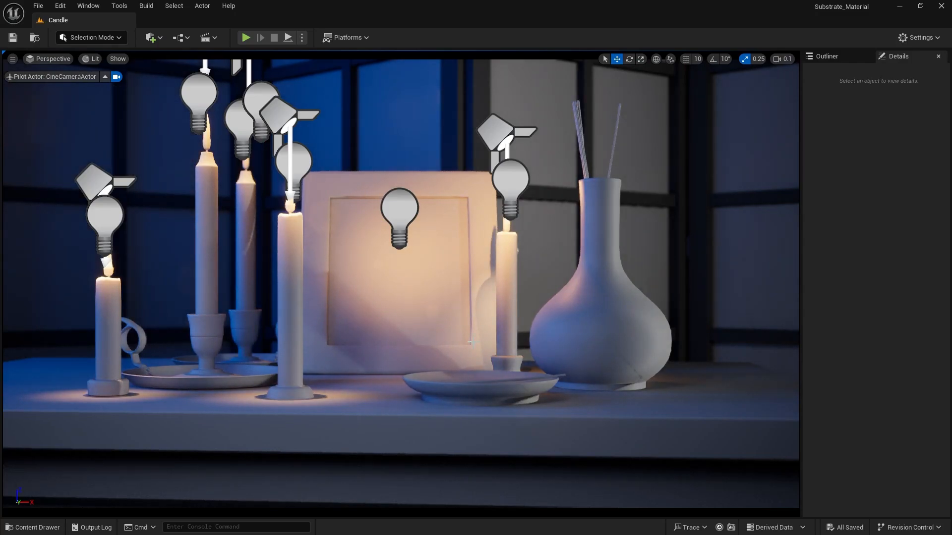
pyautogui.press('g')
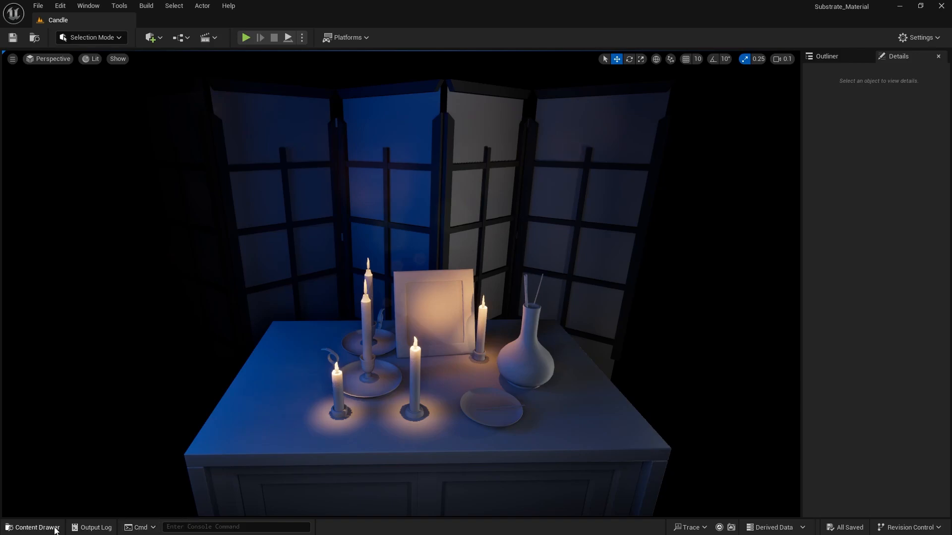
# Step: Create a new material named M_Wallpaper in the Materials folder
pyautogui.click(33, 527)
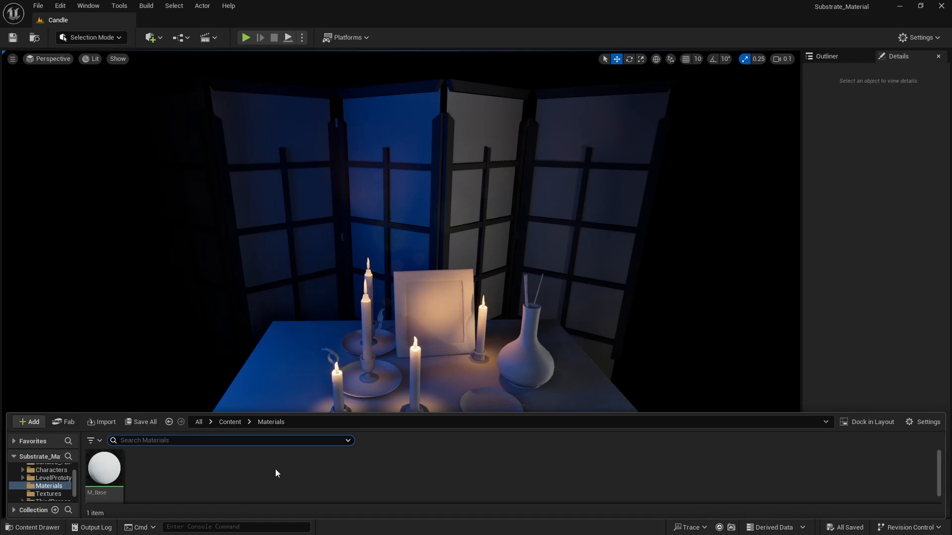
pyautogui.rightClick(212, 471)
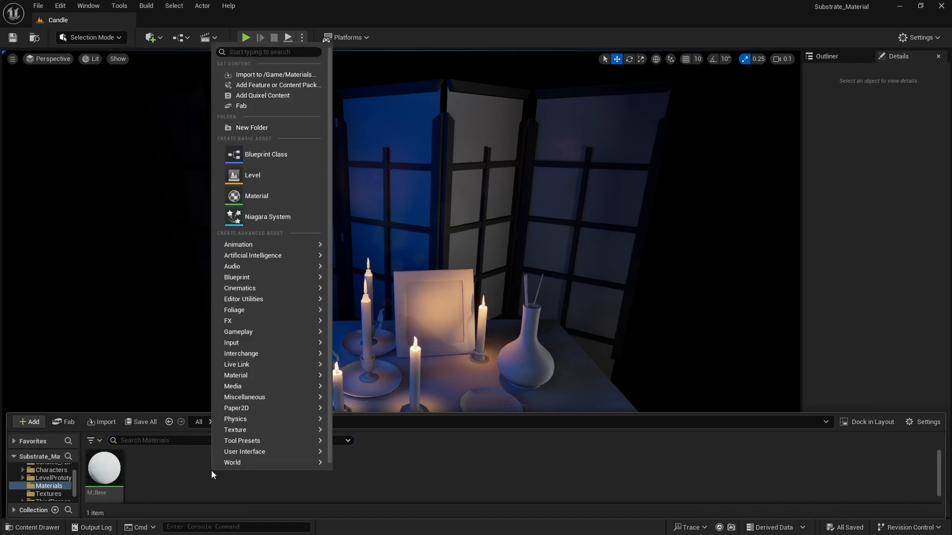
pyautogui.click(278, 202)
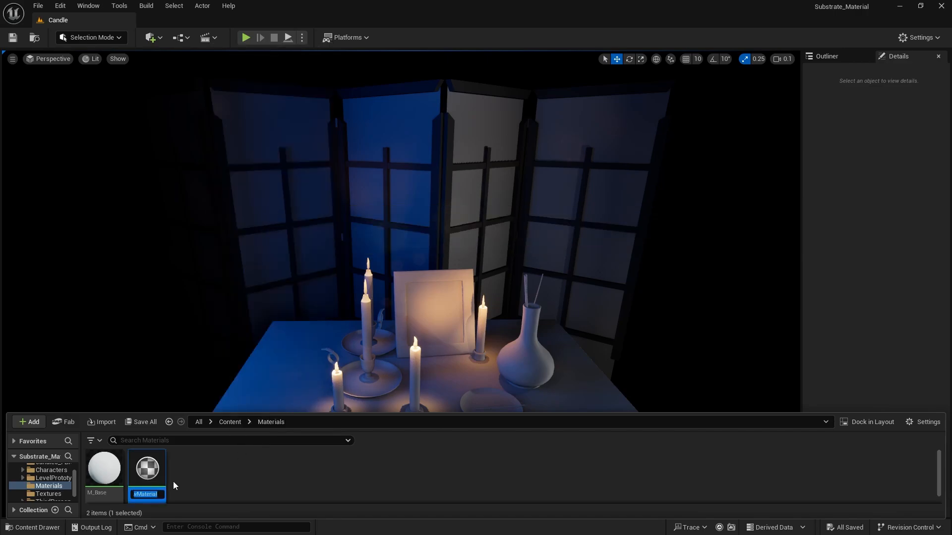
pyautogui.write('M')
pyautogui.write('_Wallpa')
pyautogui.write('per')
pyautogui.press('Return')
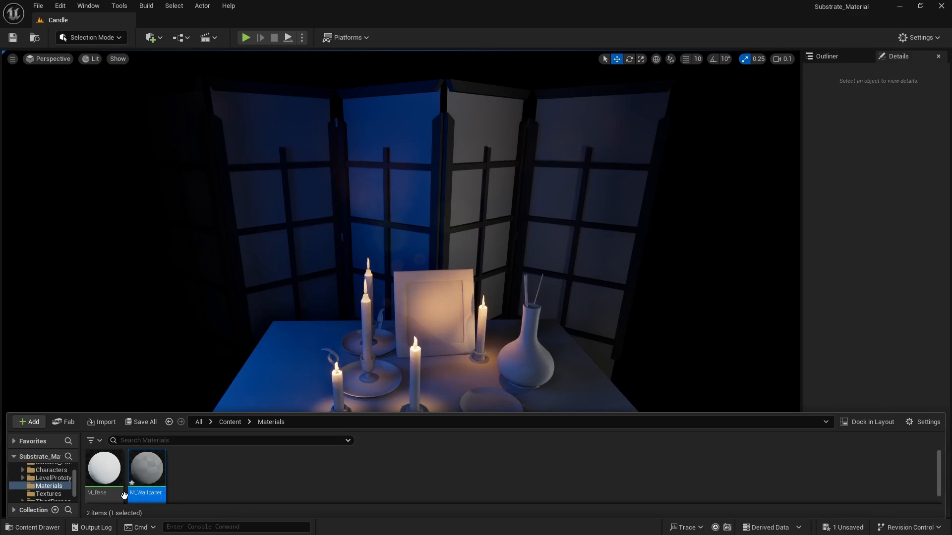
# Step: Assign the M_Wallpaper material to the four front-facing panels of the folding screen behind the table
pyautogui.click(276, 127)
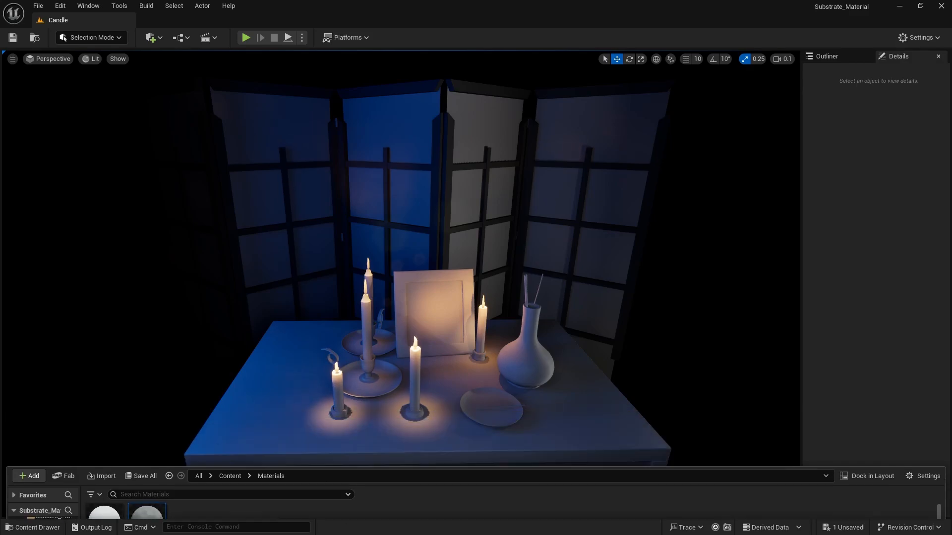
pyautogui.click(302, 129)
pyautogui.keyDown('ctrl'); pyautogui.click(403, 132); pyautogui.keyUp('ctrl')
pyautogui.keyDown('ctrl'); pyautogui.click(492, 124); pyautogui.keyUp('ctrl')
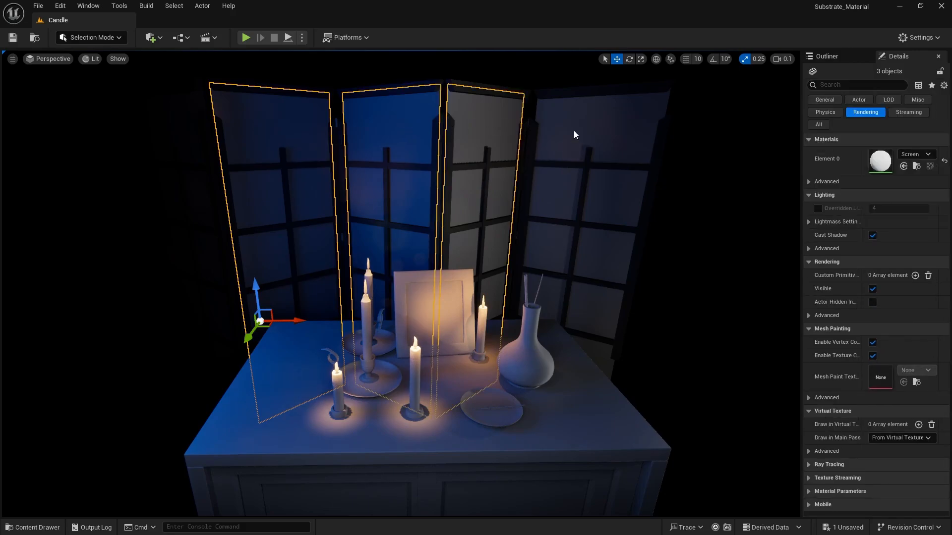
pyautogui.keyDown('ctrl'); pyautogui.click(574, 132); pyautogui.keyUp('ctrl')
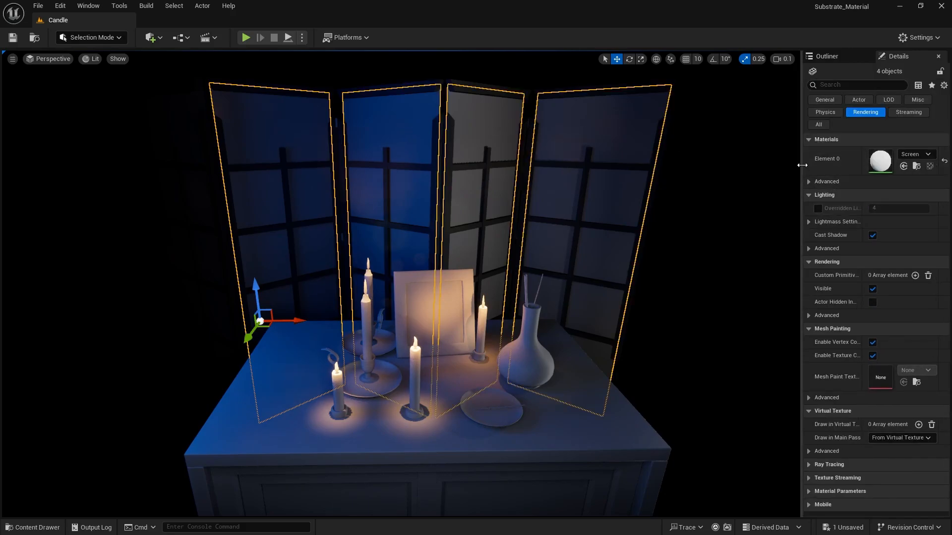
pyautogui.moveTo(802, 162); pyautogui.dragTo(736, 168)
pyautogui.click(927, 142)
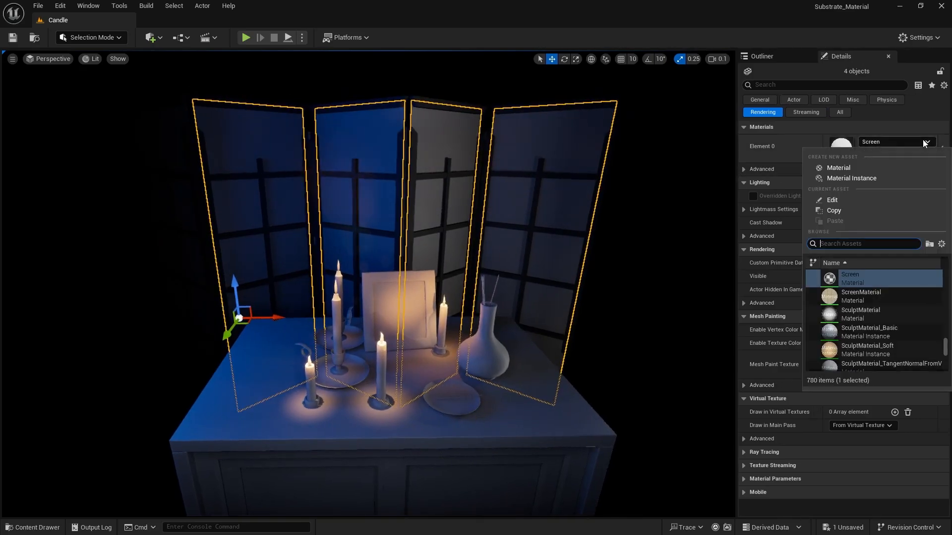
pyautogui.write('wall')
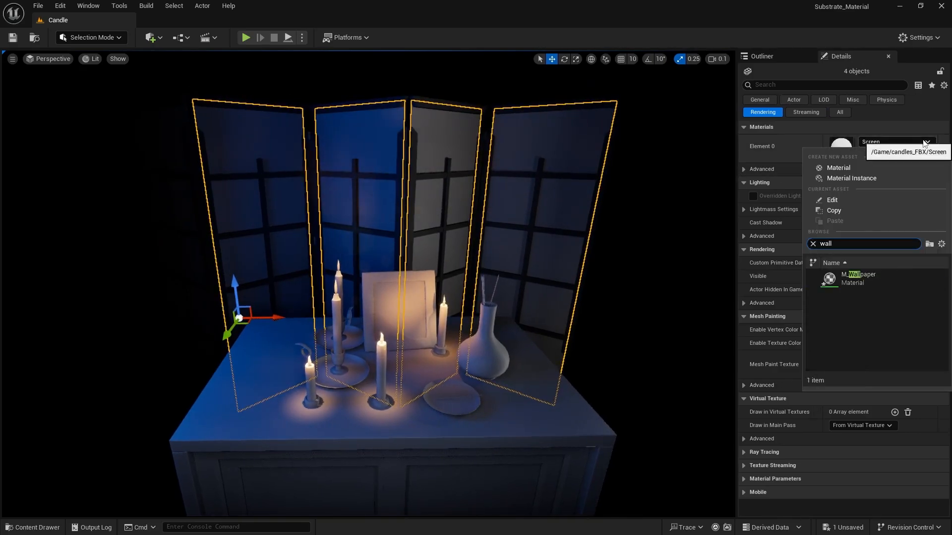
pyautogui.click(870, 281)
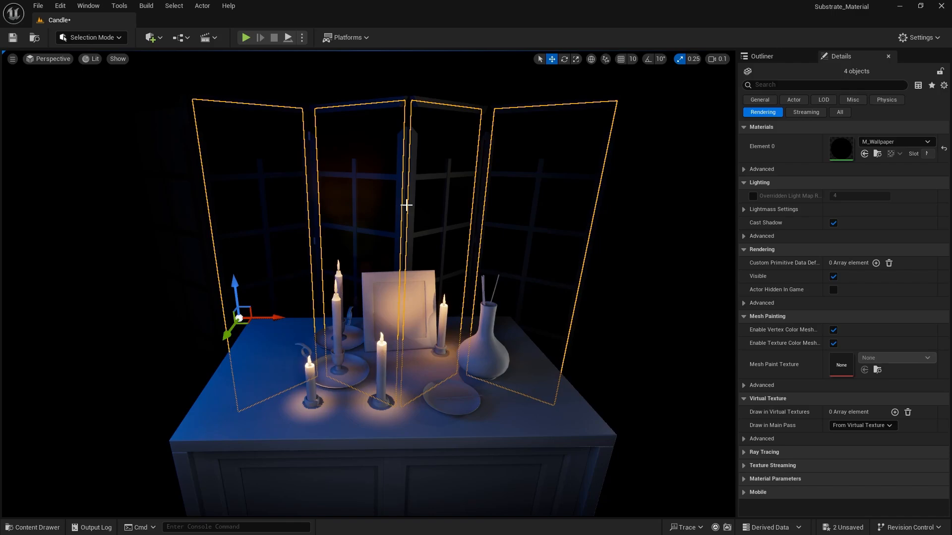
# Step: Switch the viewport to Wireframe and select all the folding screen's frame meshes, from pCube2 through pCube942
pyautogui.click(87, 61)
pyautogui.click(106, 123)
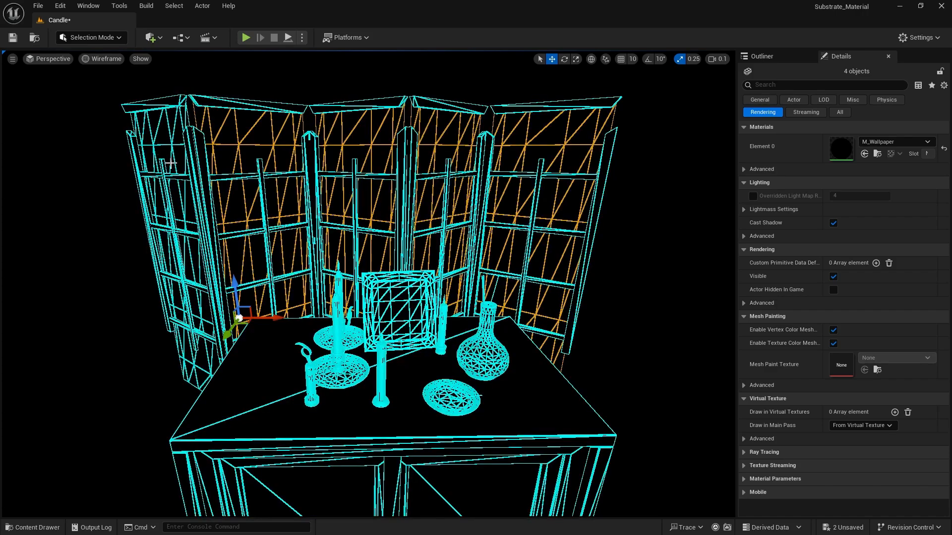
pyautogui.click(131, 144)
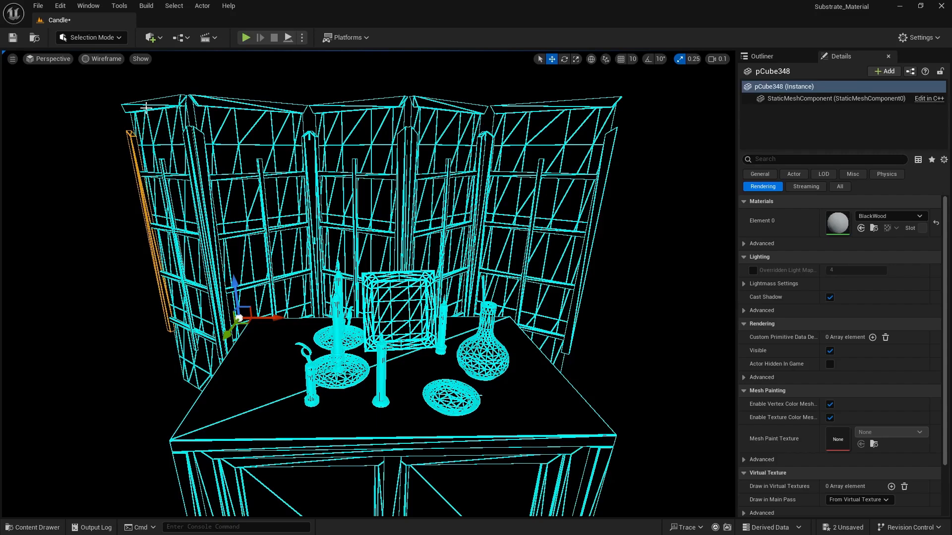
pyautogui.keyDown('ctrl'); pyautogui.click(146, 106); pyautogui.keyUp('ctrl')
pyautogui.keyDown('ctrl'); pyautogui.click(208, 103); pyautogui.keyUp('ctrl')
pyautogui.keyDown('ctrl'); pyautogui.click(195, 137); pyautogui.keyUp('ctrl')
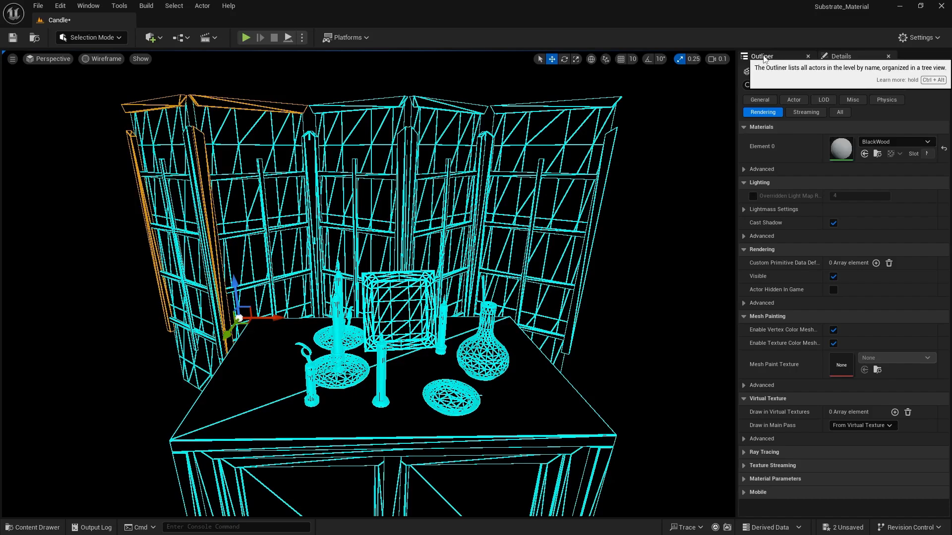
pyautogui.click(763, 57)
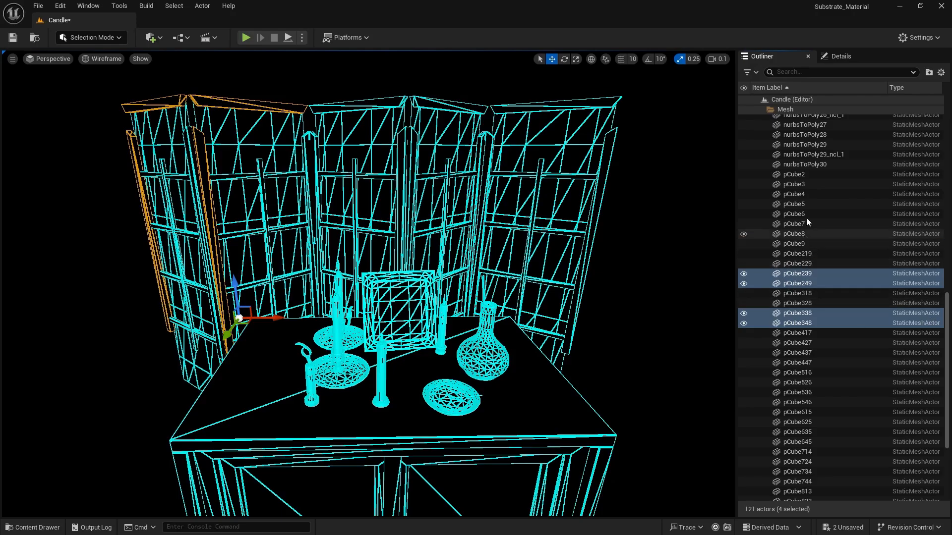
pyautogui.click(798, 175)
pyautogui.scroll(-4, 815, 367)
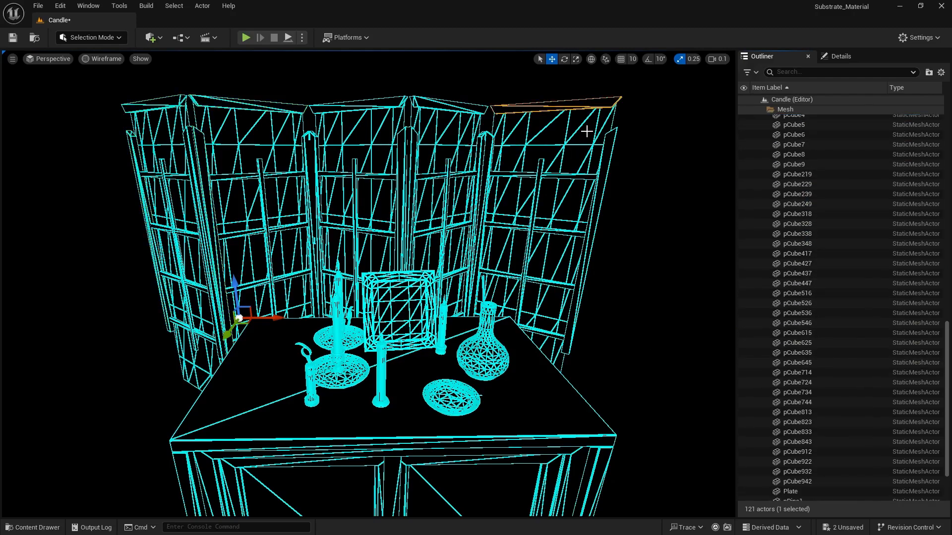
pyautogui.keyDown('shift'); pyautogui.click(803, 483); pyautogui.keyUp('shift')
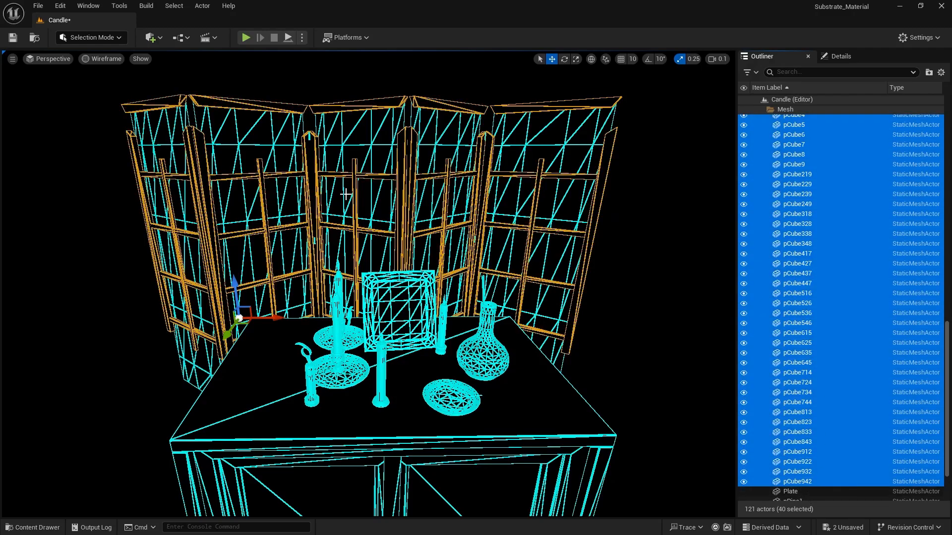
# Step: Create a new material named M_Wood in the Materials folder
pyautogui.click(32, 527)
pyautogui.rightClick(221, 469)
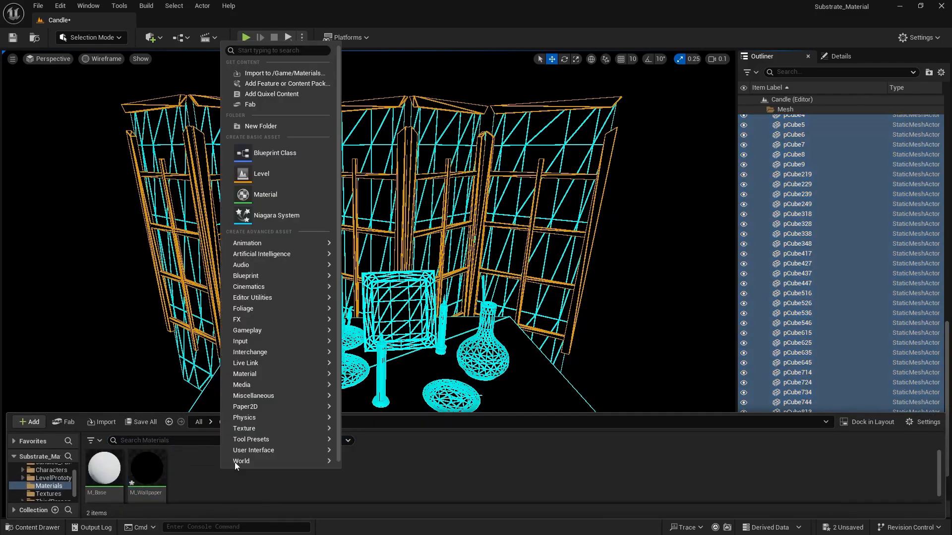
pyautogui.click(292, 199)
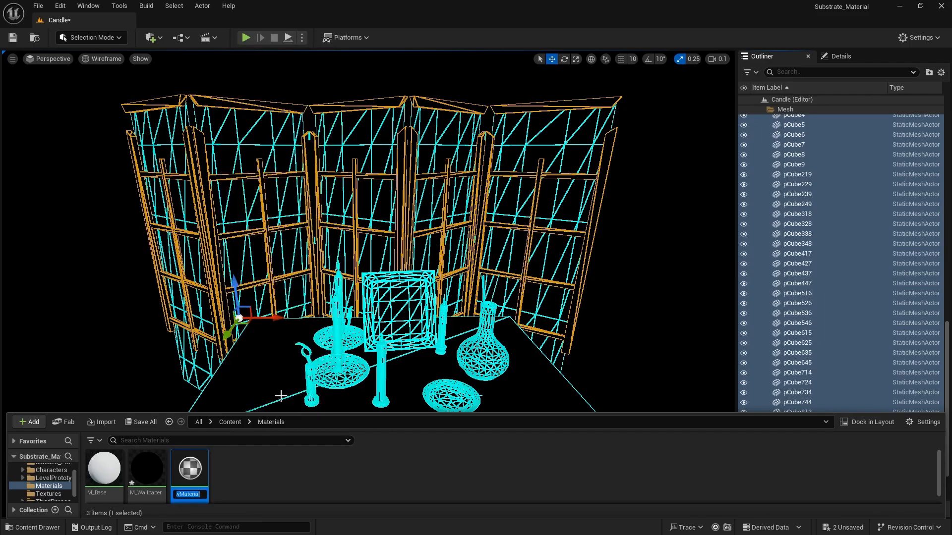
pyautogui.write('M_Wood')
pyautogui.press('Return')
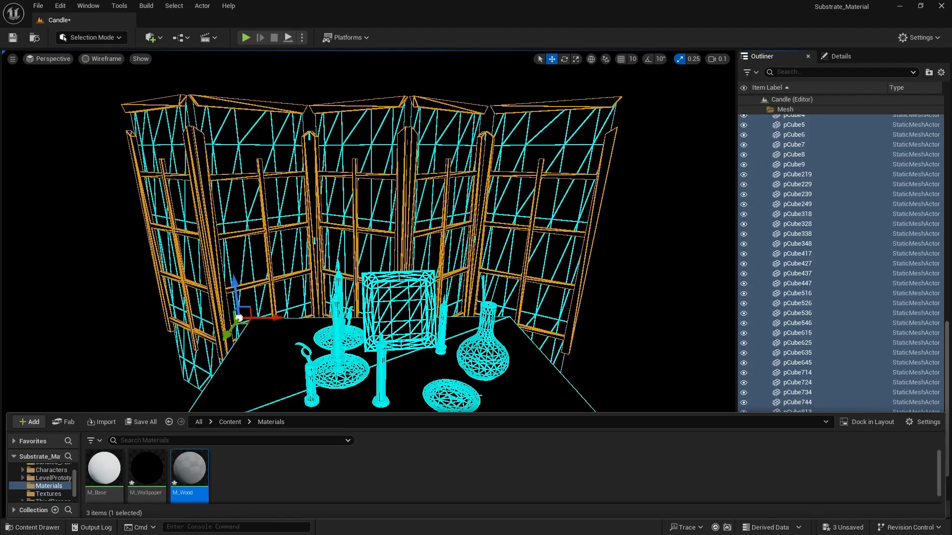
# Step: Assign the M_Wood material to the selected frame meshes and save all changes
pyautogui.click(843, 56)
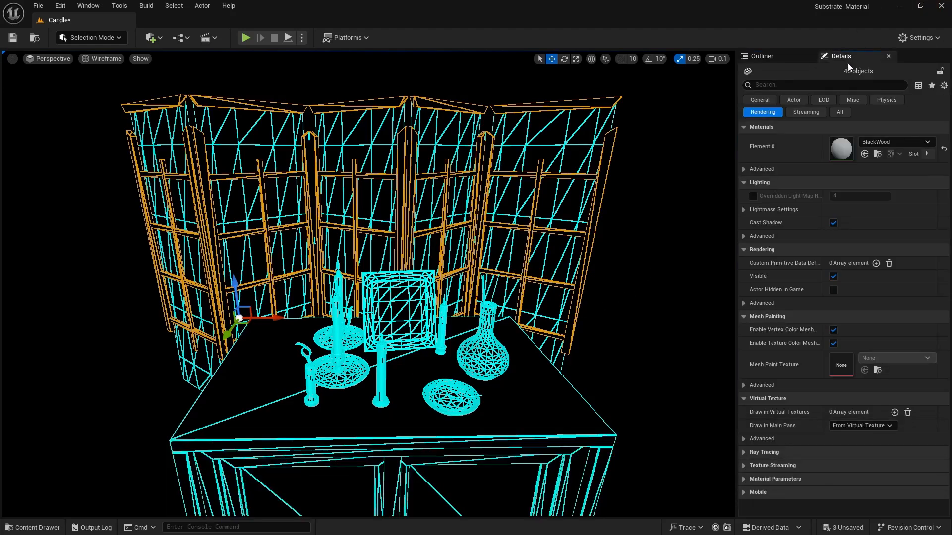
pyautogui.click(894, 142)
pyautogui.write('m')
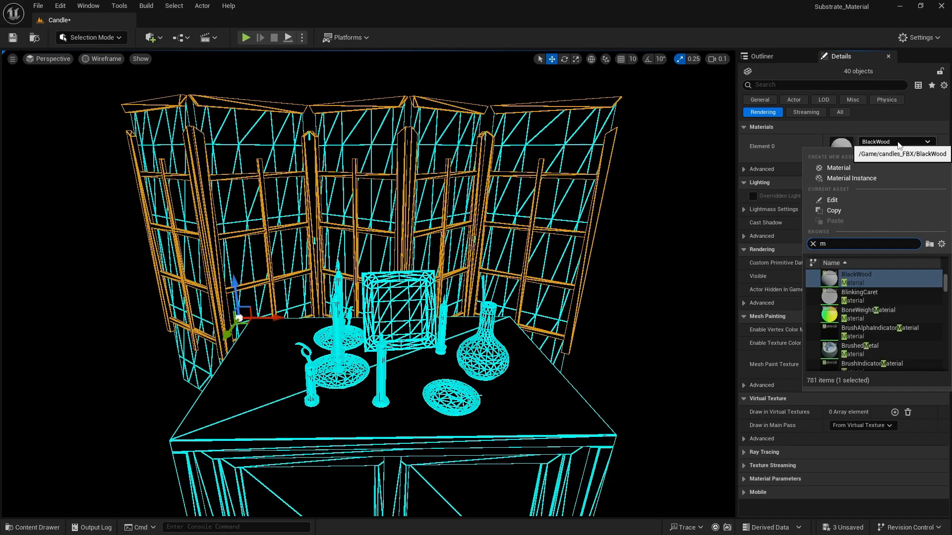
pyautogui.write('_wood')
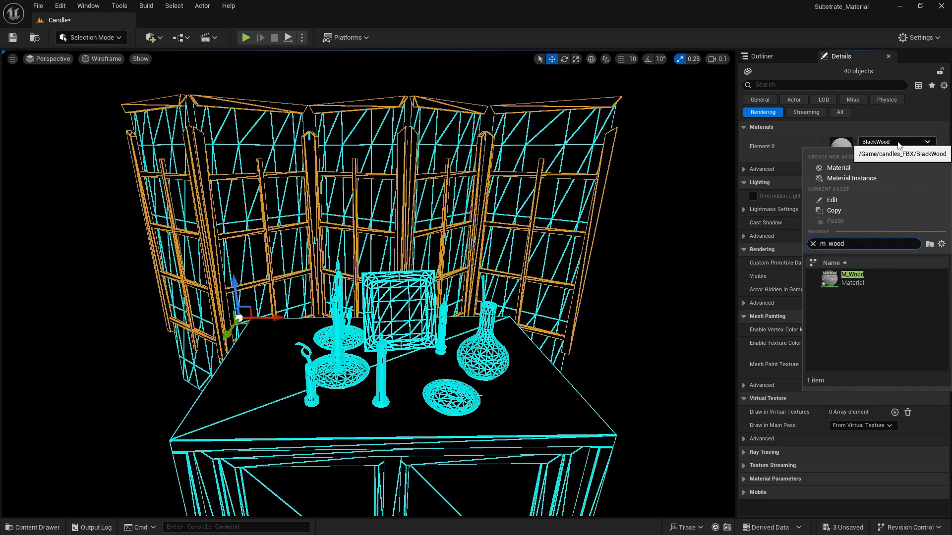
pyautogui.click(852, 277)
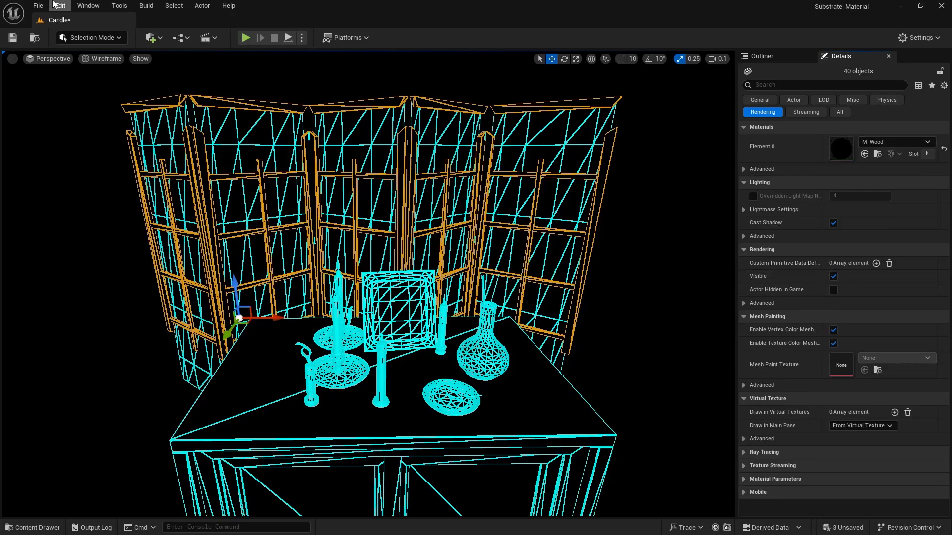
pyautogui.click(41, 10)
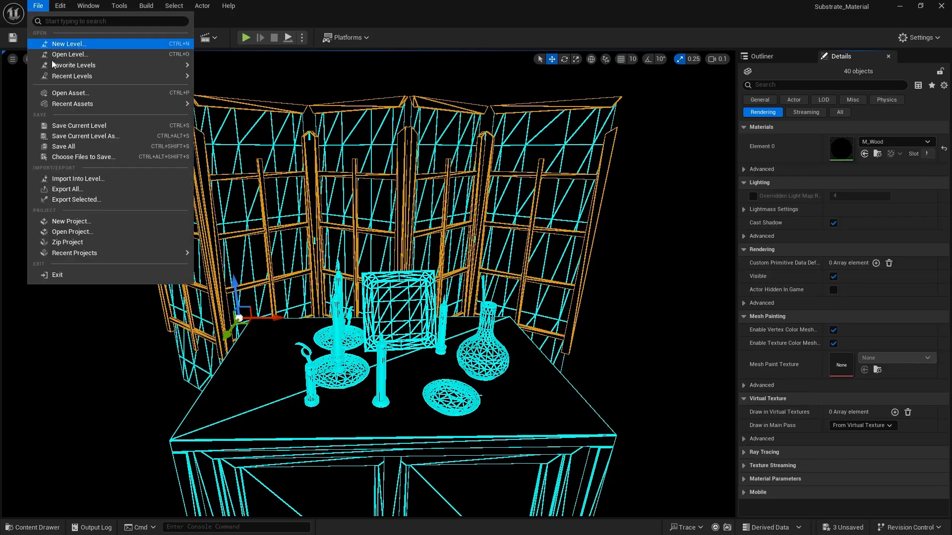
pyautogui.click(88, 147)
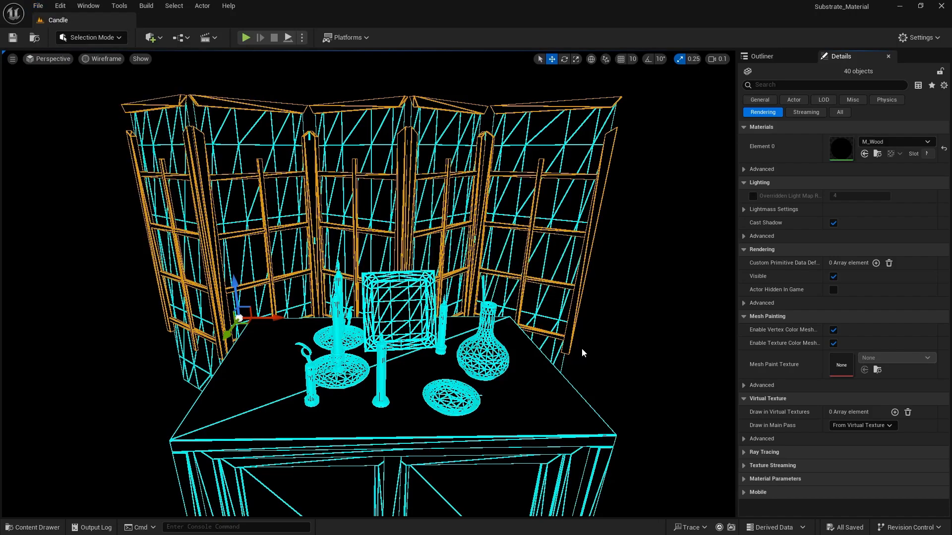
# Step: Deselect the frame meshes and return the viewport to Lit view mode
pyautogui.click(600, 347)
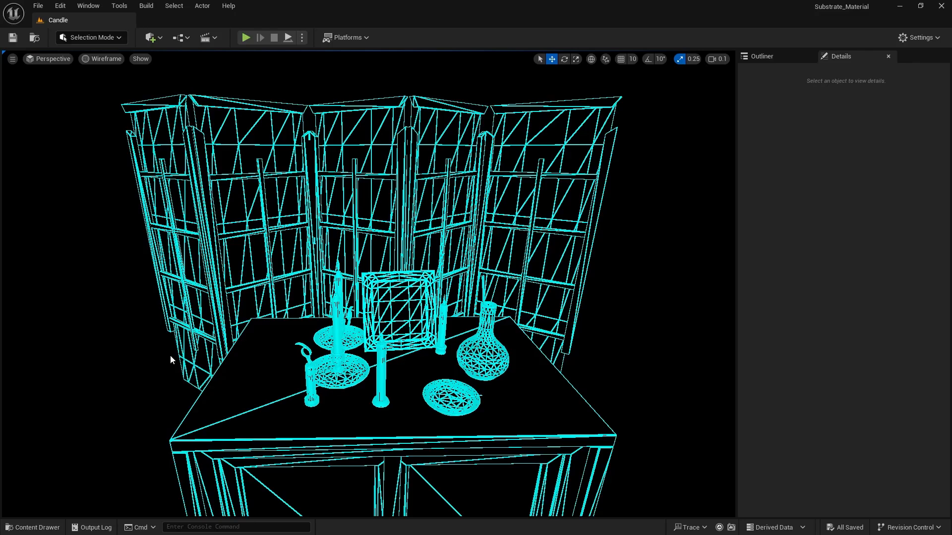
pyautogui.click(99, 59)
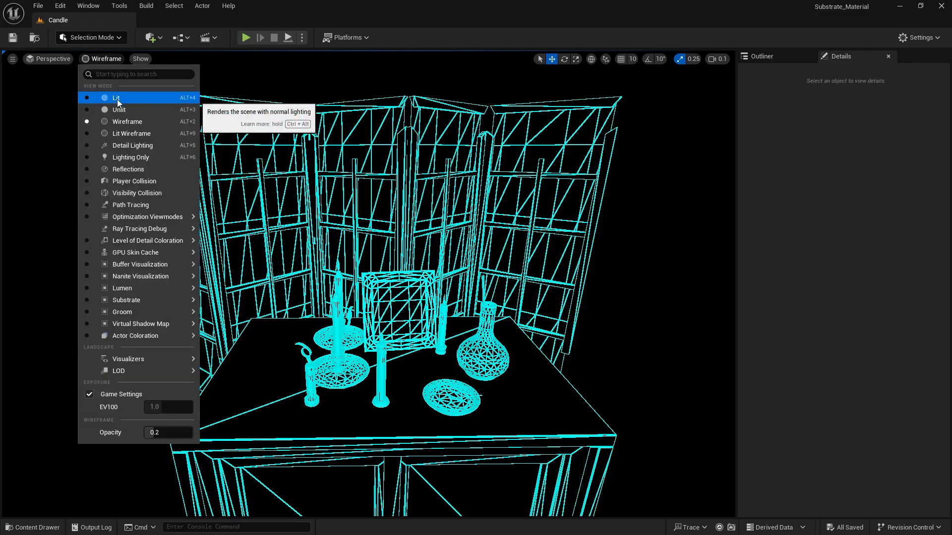
pyautogui.click(117, 100)
pyautogui.moveTo(320, 371)
pyautogui.mouseDown(button='right')
pyautogui.moveTo(364, 362)
pyautogui.moveTo(337, 346)
pyautogui.moveTo(315, 349)
pyautogui.moveTo(320, 371)
pyautogui.mouseUp(button='right')
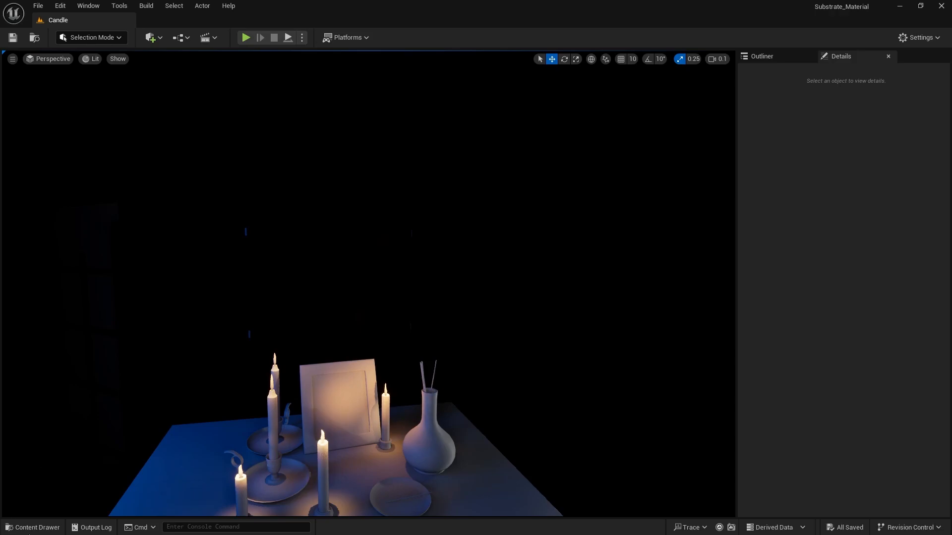
# Step: Open the M_Wallpaper material and delete its Substrate UE4 Default Shading node
pyautogui.click(31, 528)
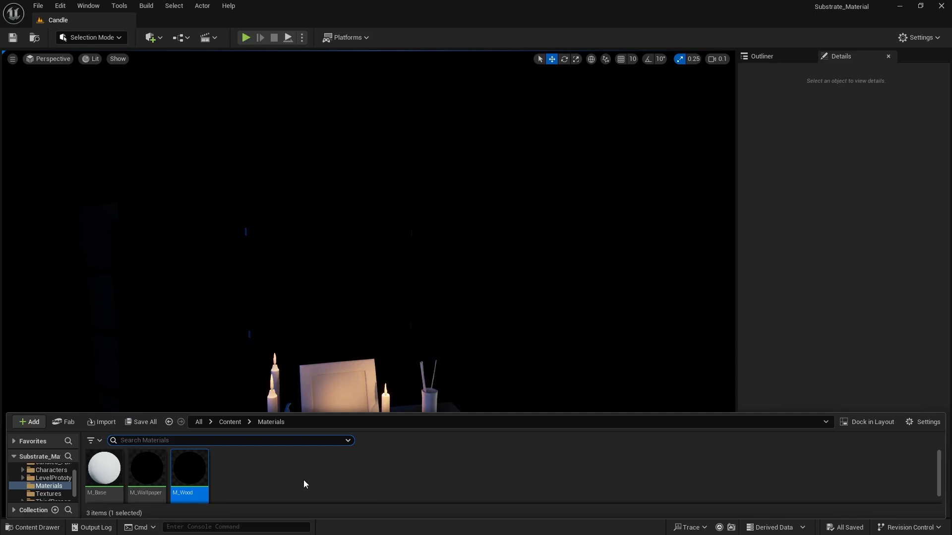
pyautogui.moveTo(153, 469)
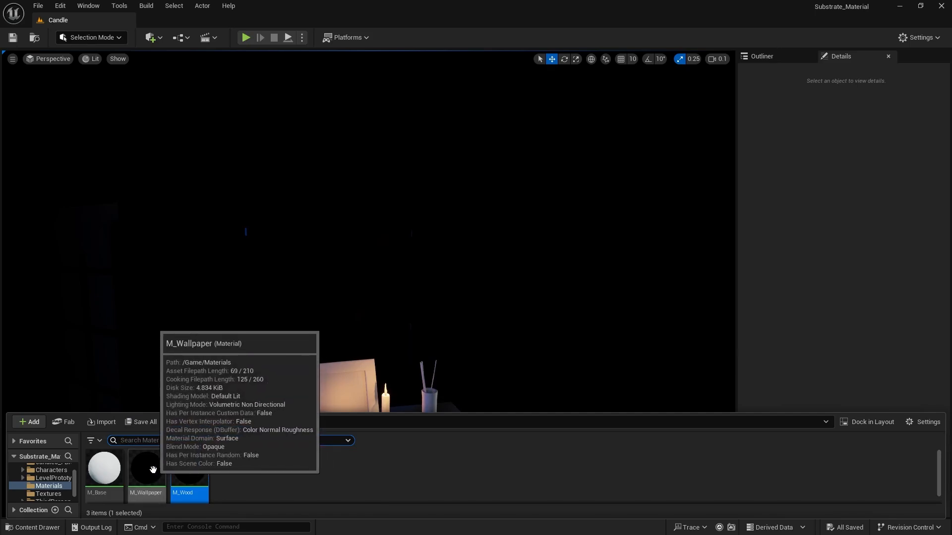
pyautogui.doubleClick(150, 469)
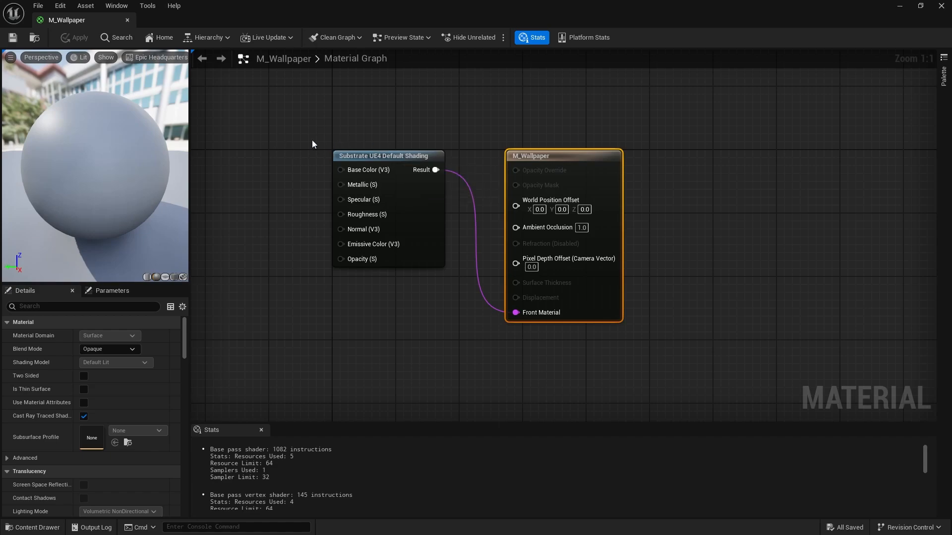
pyautogui.moveTo(308, 128); pyautogui.dragTo(457, 355)
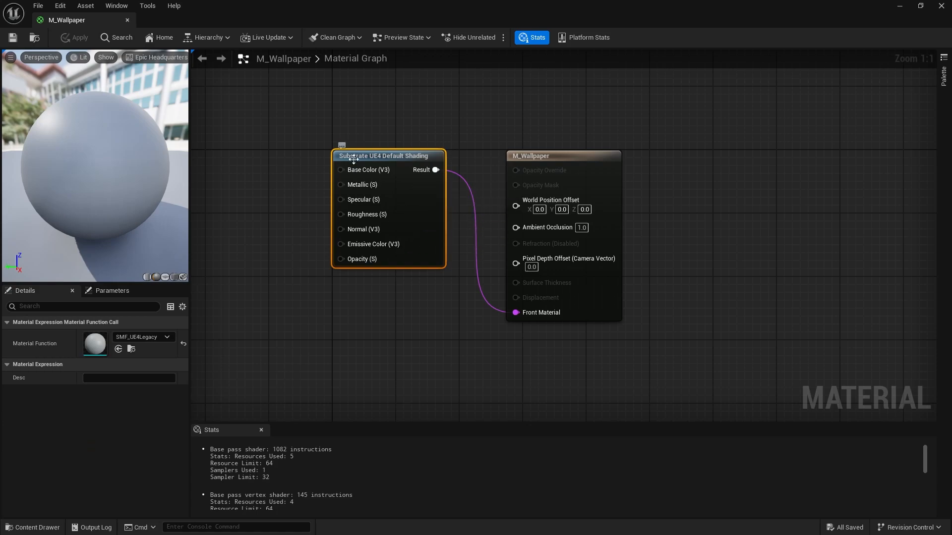
pyautogui.press('Delete')
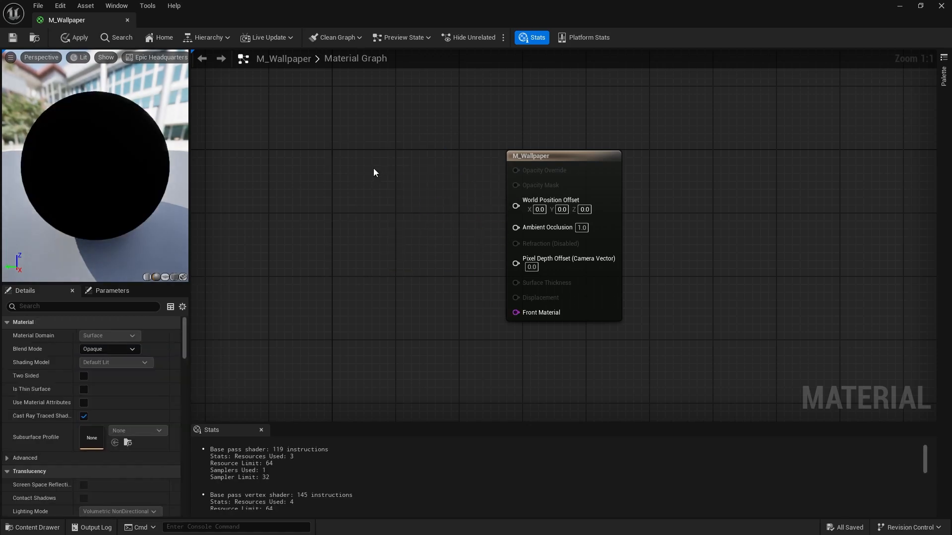
# Step: Add a Substrate Slab BSDF node to the graph and connect its output to M_Wallpaper's Front Material input
pyautogui.rightClick(374, 166)
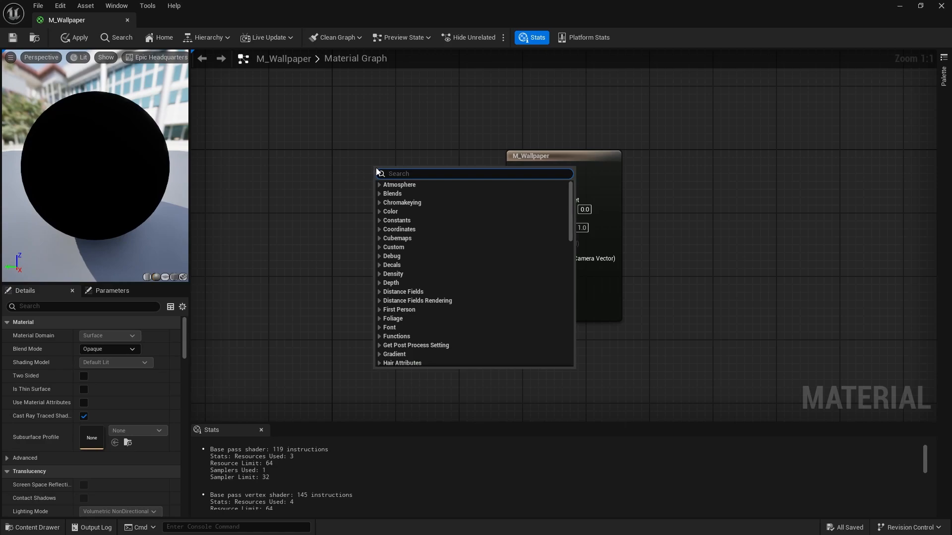
pyautogui.write('sla')
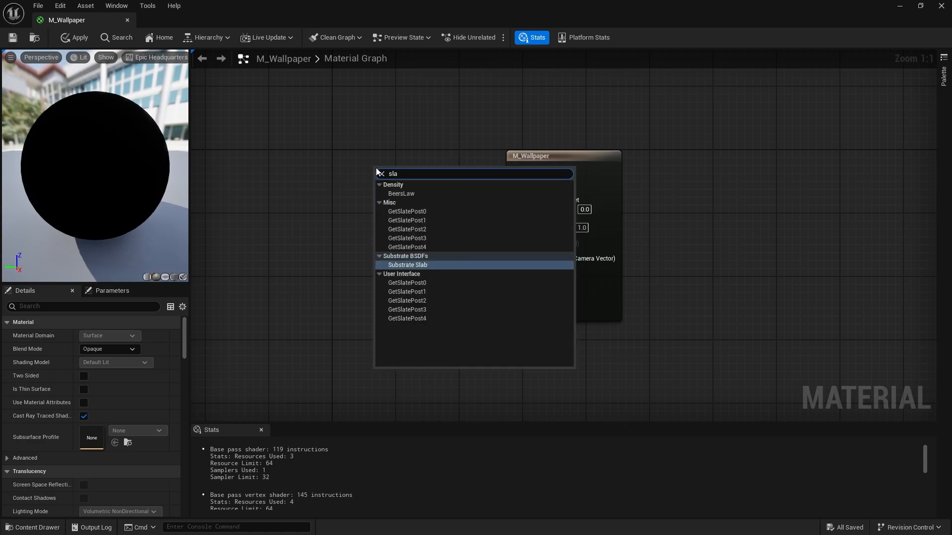
pyautogui.write('b')
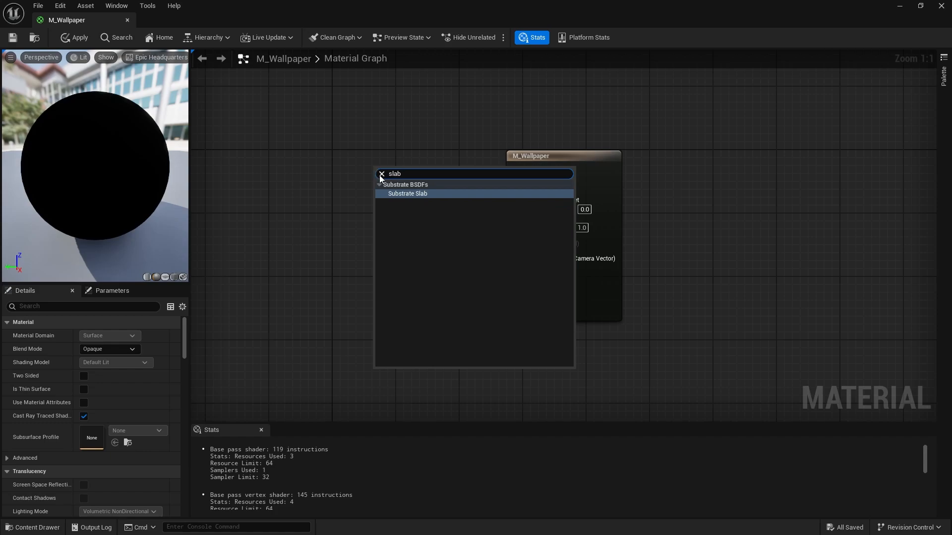
pyautogui.click(407, 193)
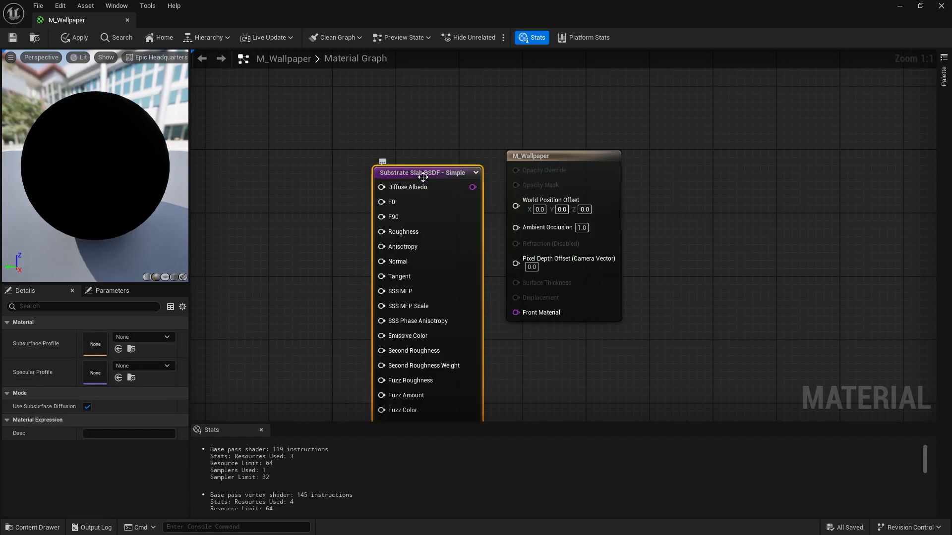
pyautogui.moveTo(425, 175); pyautogui.dragTo(407, 127)
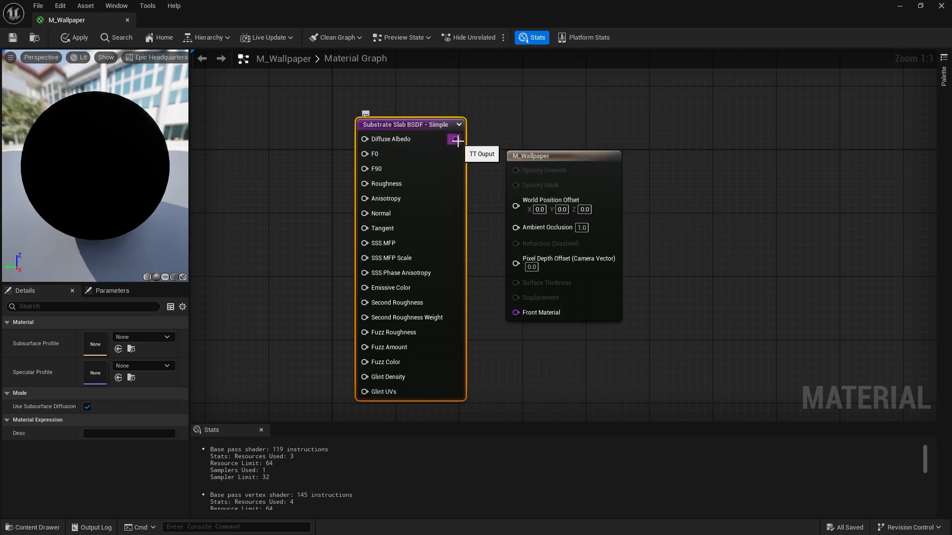
pyautogui.moveTo(457, 141); pyautogui.dragTo(518, 313)
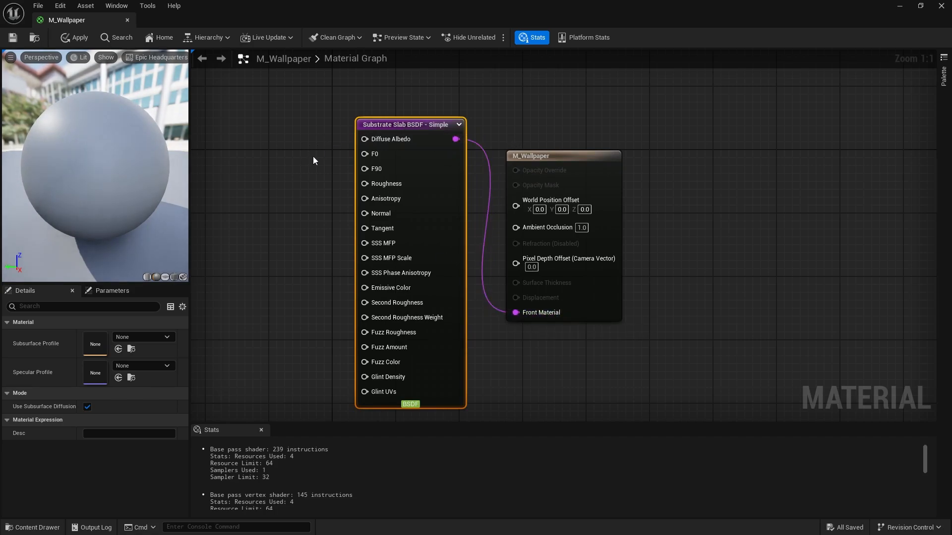
# Step: Feed the floral wallpaper texture from the Textures folder into the slab's Diffuse Albedo, align the Texture Sample node with the slab, and apply the material
pyautogui.moveTo(273, 210); pyautogui.dragTo(435, 203, button='right')
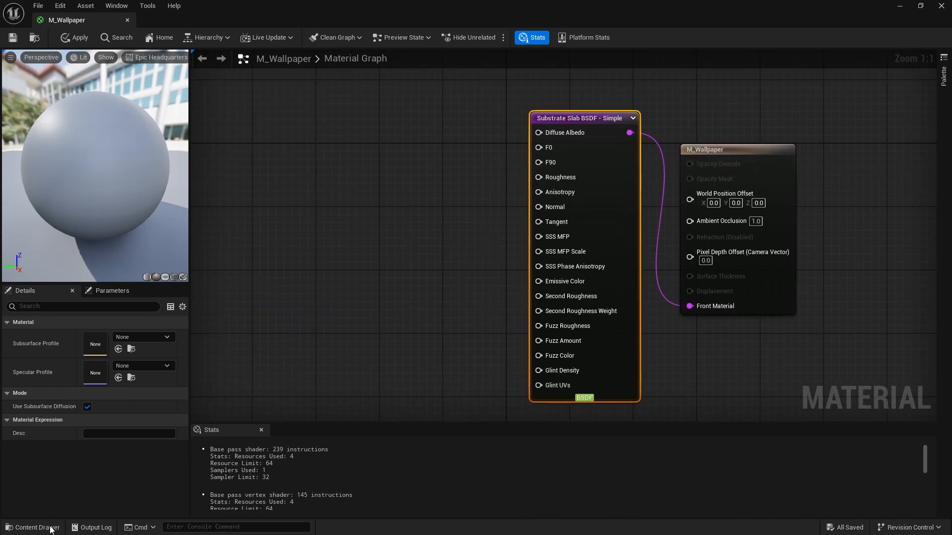
pyautogui.click(35, 527)
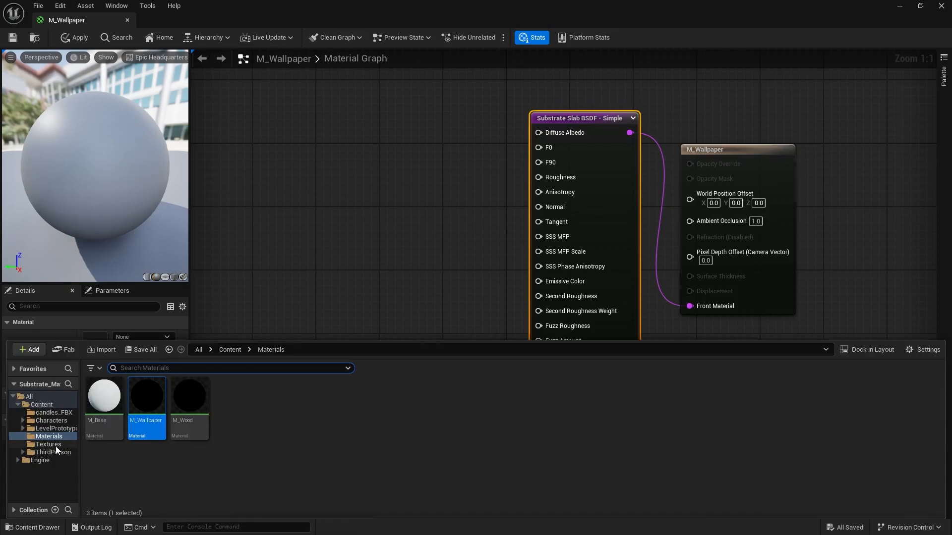
pyautogui.click(51, 444)
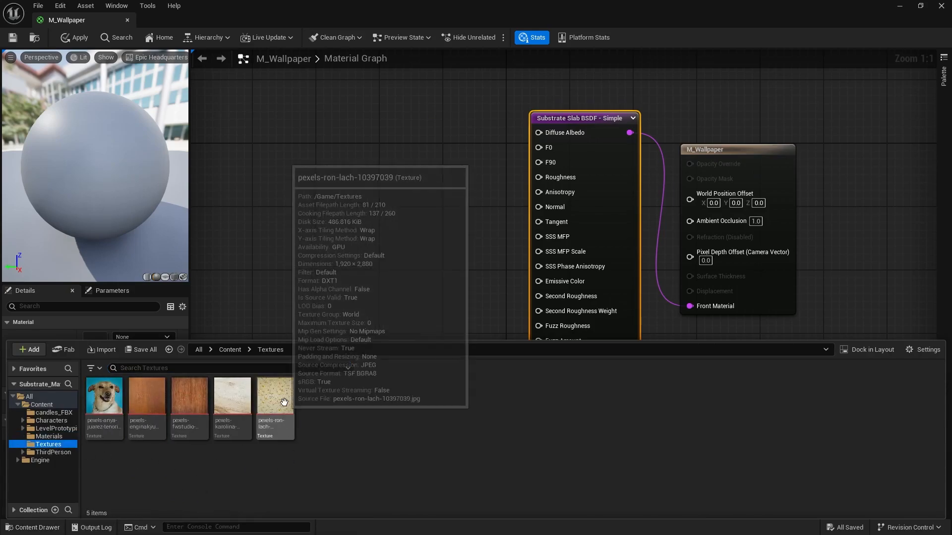
pyautogui.moveTo(275, 397); pyautogui.dragTo(546, 135)
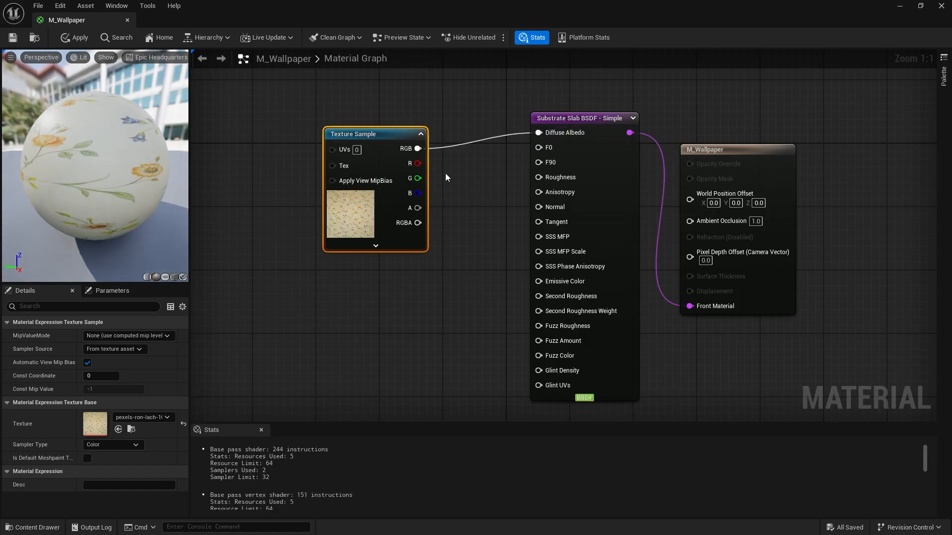
pyautogui.moveTo(380, 146); pyautogui.dragTo(395, 130)
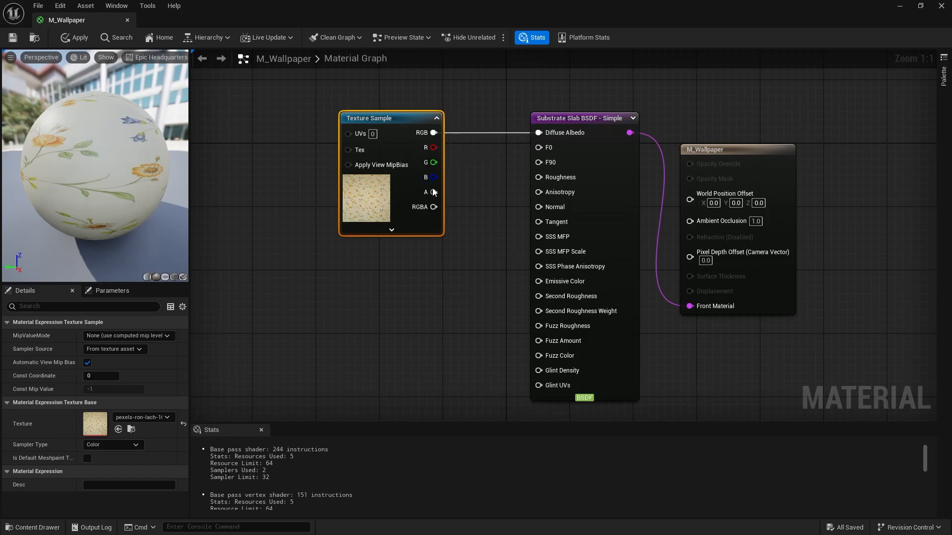
pyautogui.click(74, 38)
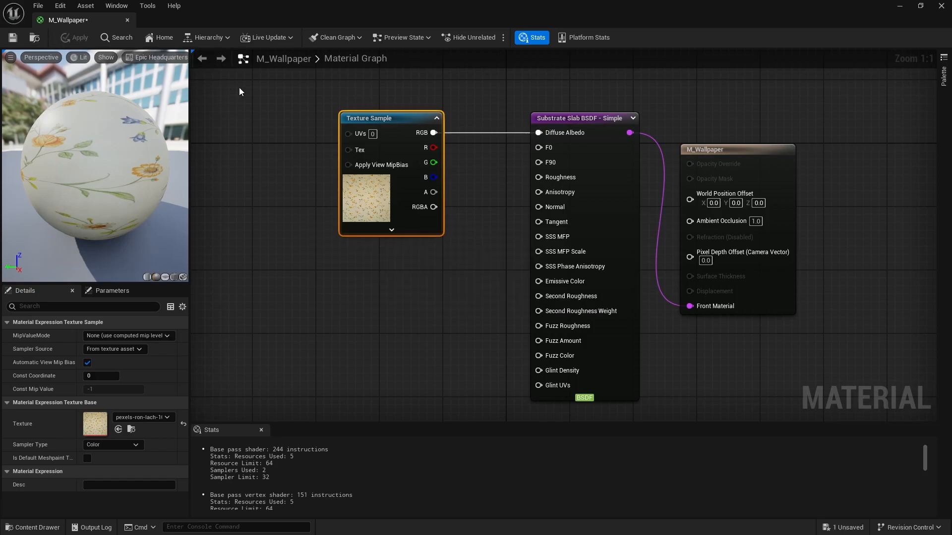
# Step: Save the M_Wallpaper material and close its editor to return to the Candle level
pyautogui.click(13, 38)
pyautogui.click(941, 6)
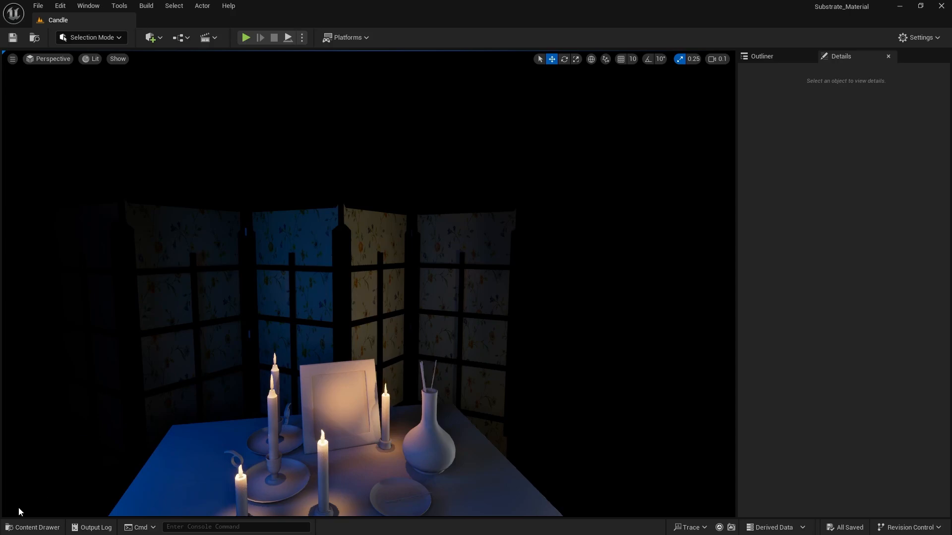
# Step: Reopen M_Wallpaper from the Materials folder, review its node graph, and close it again
pyautogui.click(33, 527)
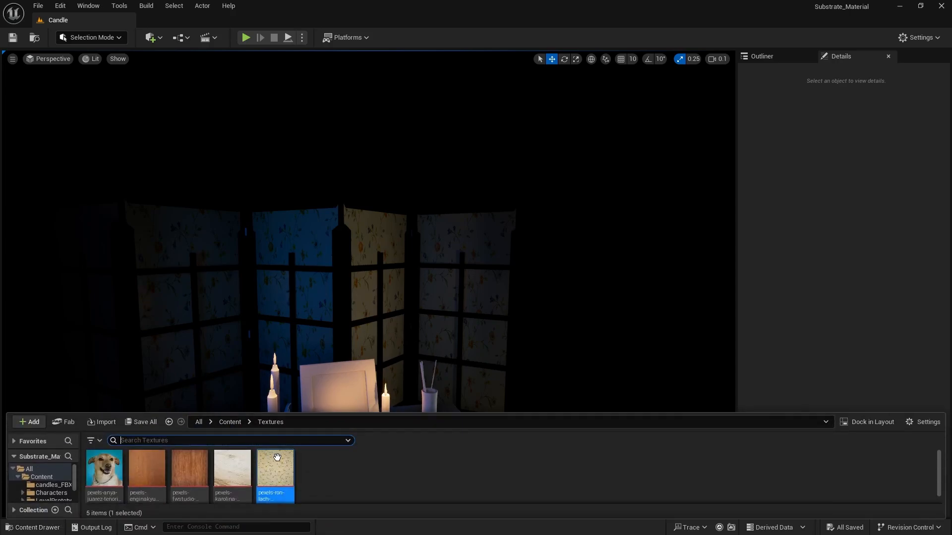
pyautogui.click(230, 422)
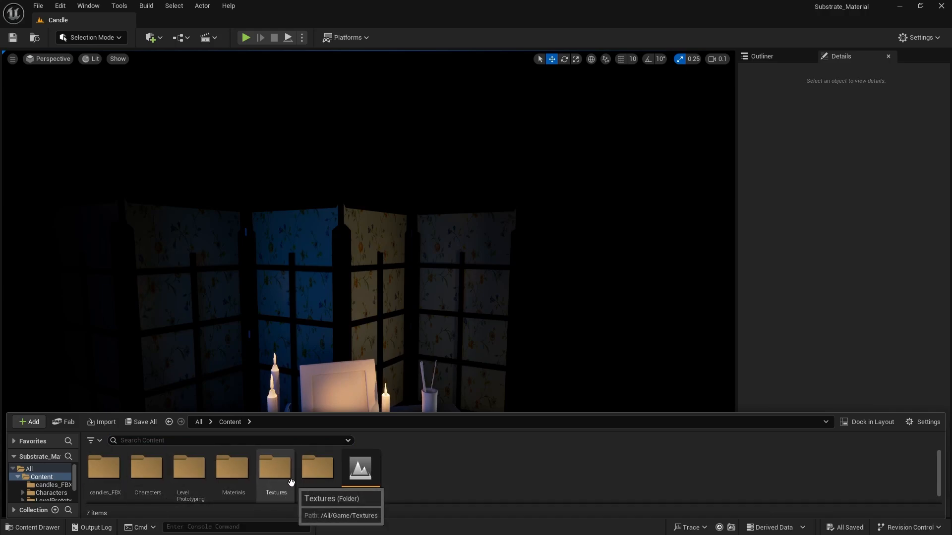
pyautogui.doubleClick(231, 481)
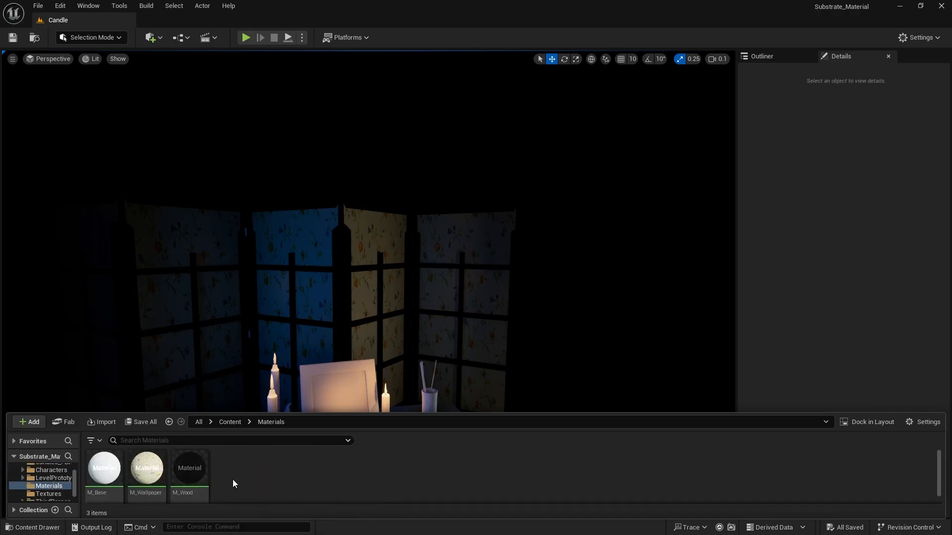
pyautogui.doubleClick(147, 471)
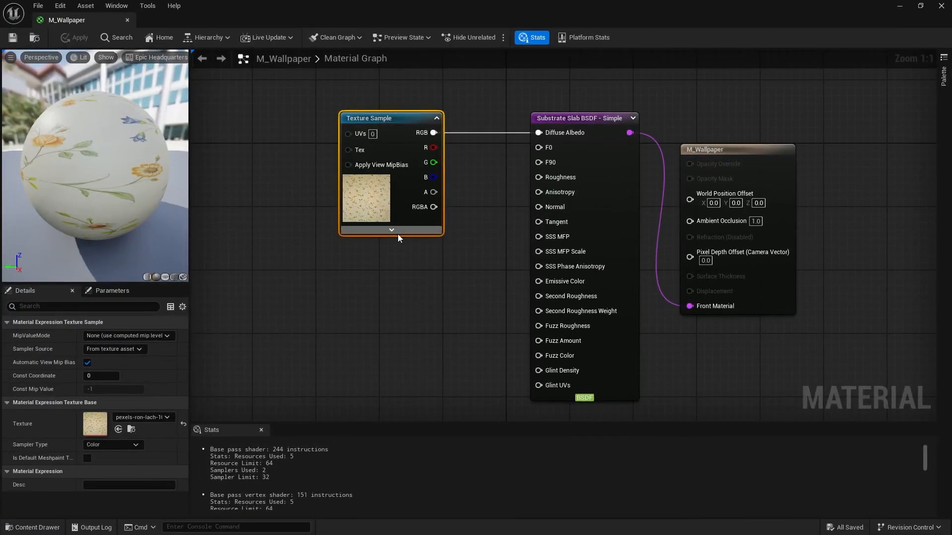
pyautogui.moveTo(459, 277); pyautogui.dragTo(407, 267, button='right')
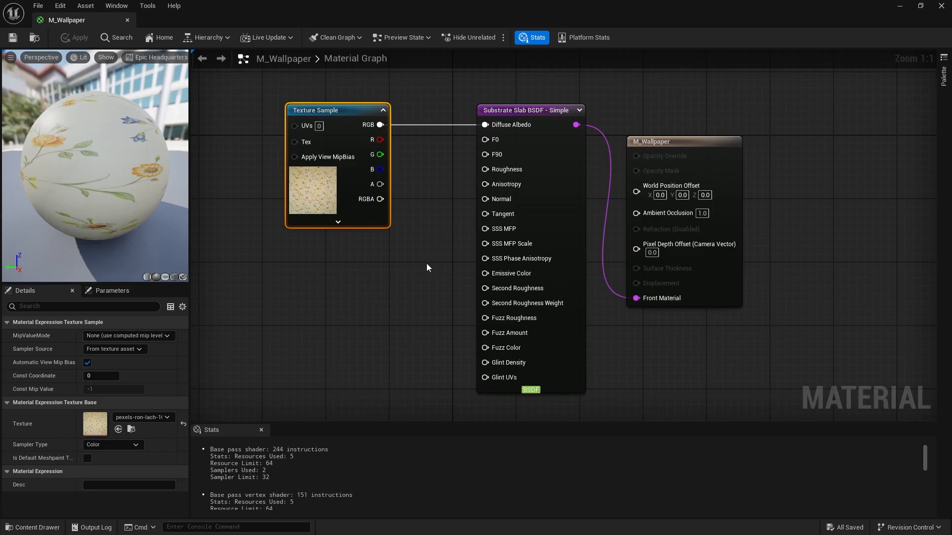
pyautogui.moveTo(418, 266); pyautogui.dragTo(436, 271, button='right')
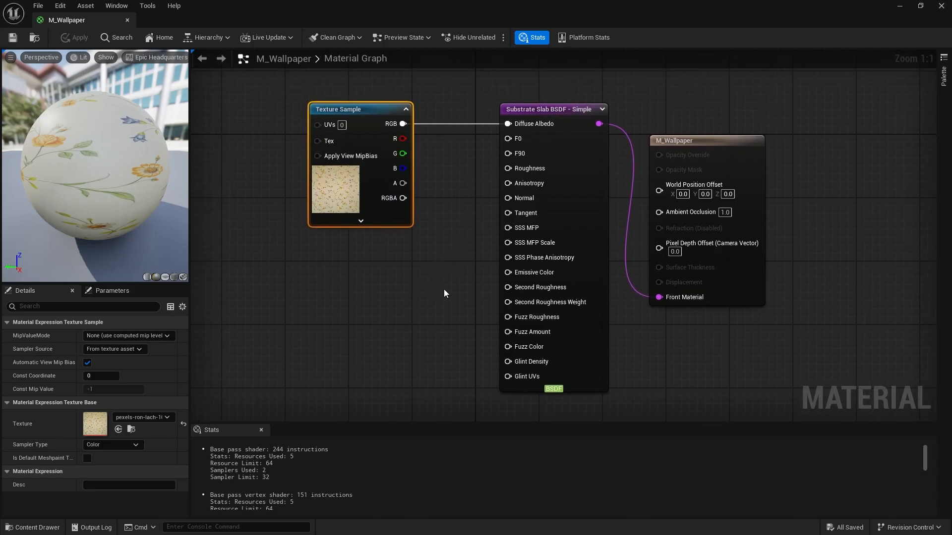
pyautogui.click(127, 20)
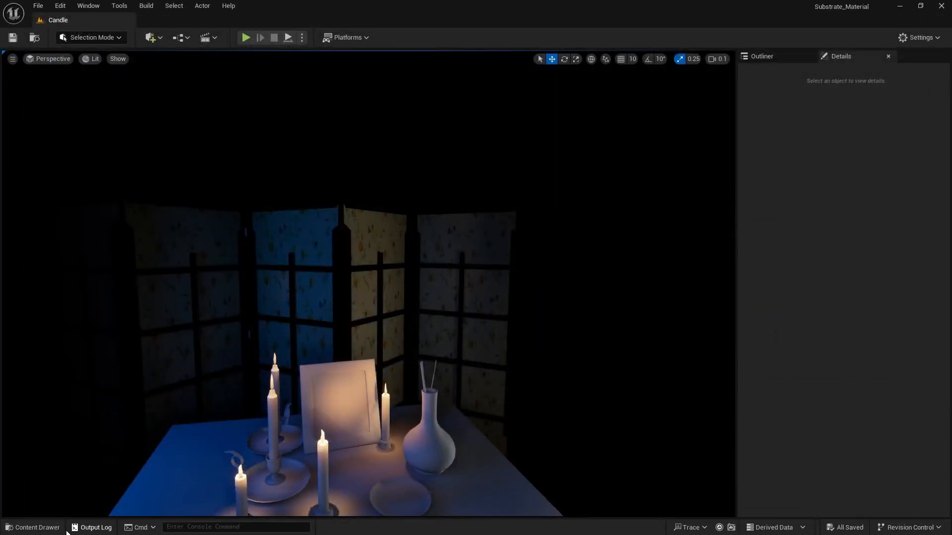
# Step: Open the M_Wood material and delete its Substrate UE4 Default Shading node
pyautogui.click(41, 530)
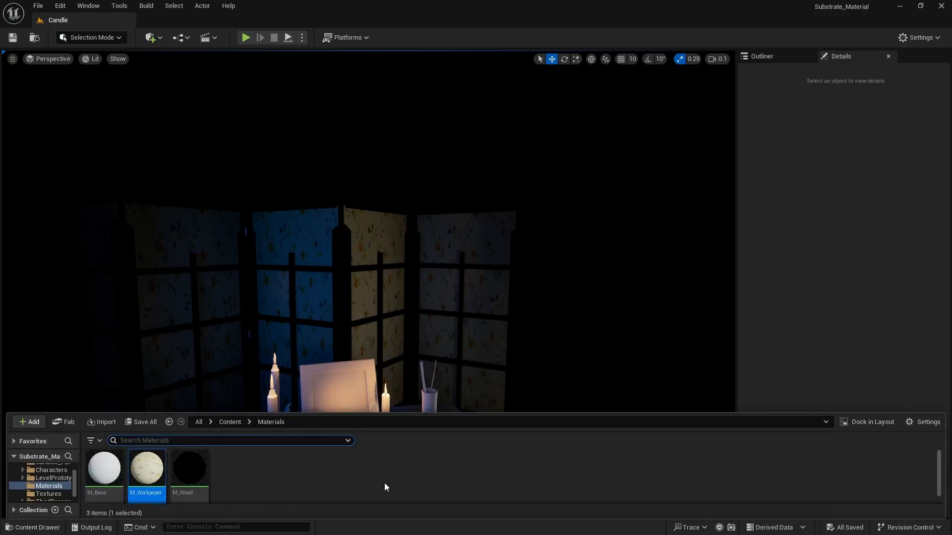
pyautogui.doubleClick(196, 468)
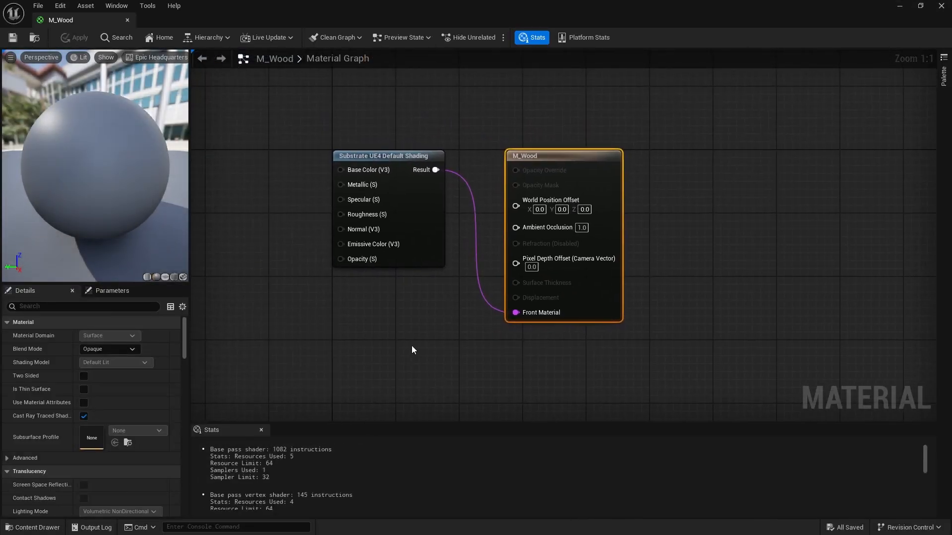
pyautogui.moveTo(411, 346); pyautogui.dragTo(510, 323, button='right')
pyautogui.moveTo(375, 88); pyautogui.dragTo(528, 304)
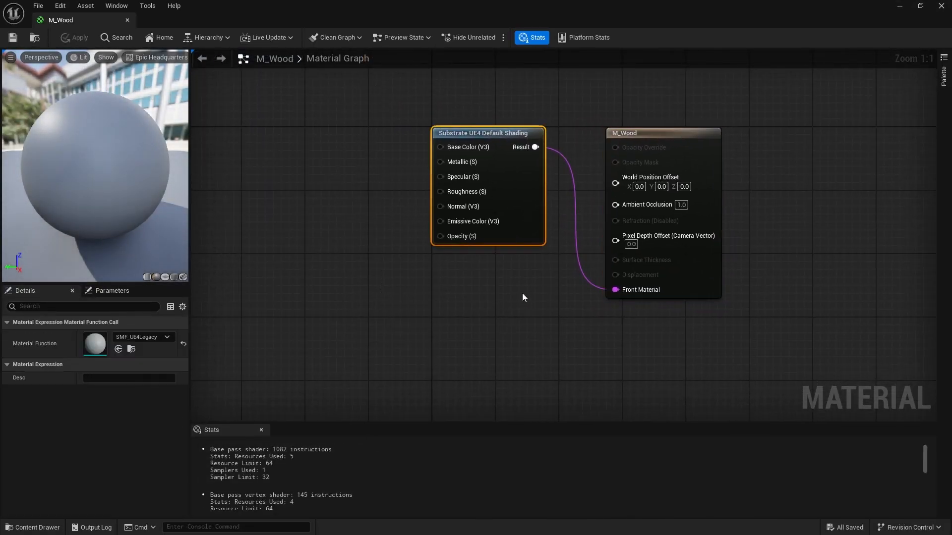
pyautogui.press('Delete')
# Step: Add a Substrate Slab node, connect its output to M_Wood's Front Material input, and place it beside the output node
pyautogui.rightClick(469, 162)
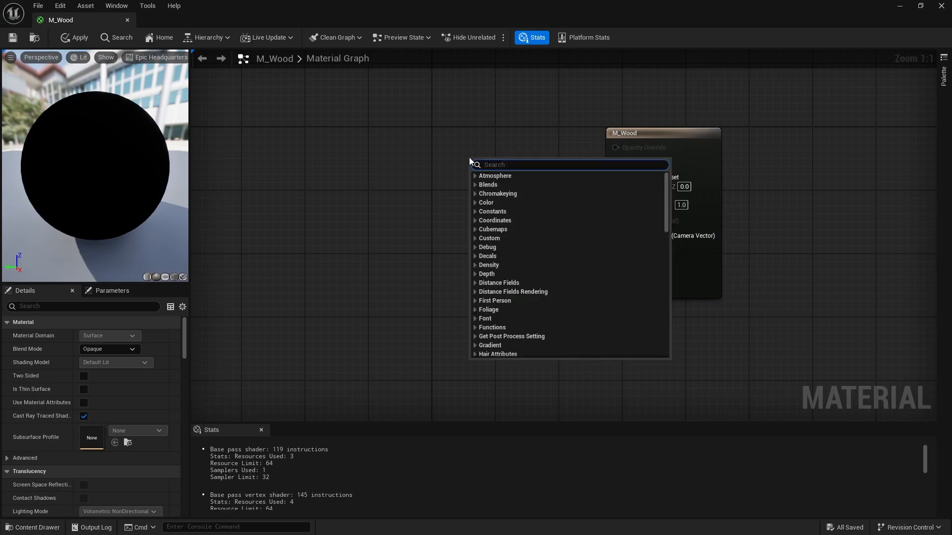
pyautogui.write('slab')
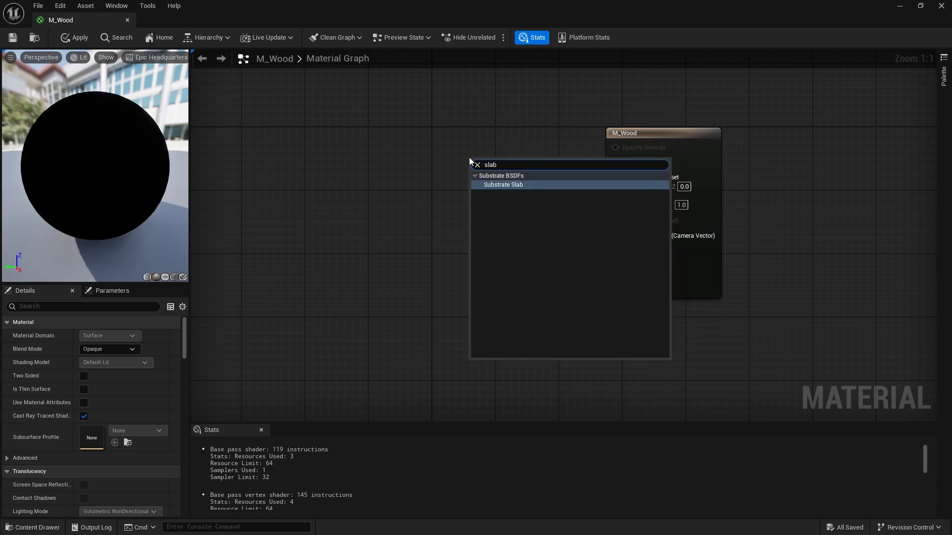
pyautogui.click(504, 186)
pyautogui.moveTo(568, 178); pyautogui.dragTo(614, 290)
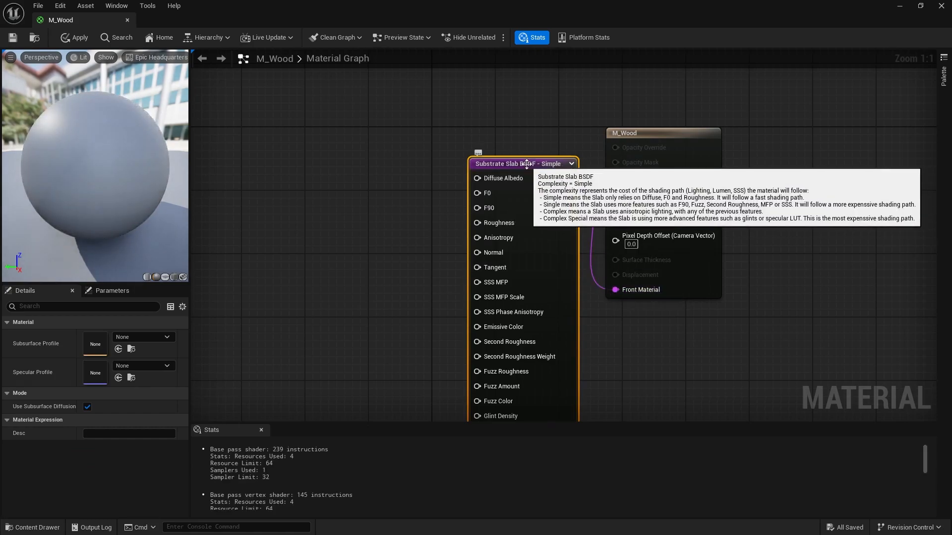
pyautogui.moveTo(524, 169); pyautogui.dragTo(488, 131)
pyautogui.click(33, 528)
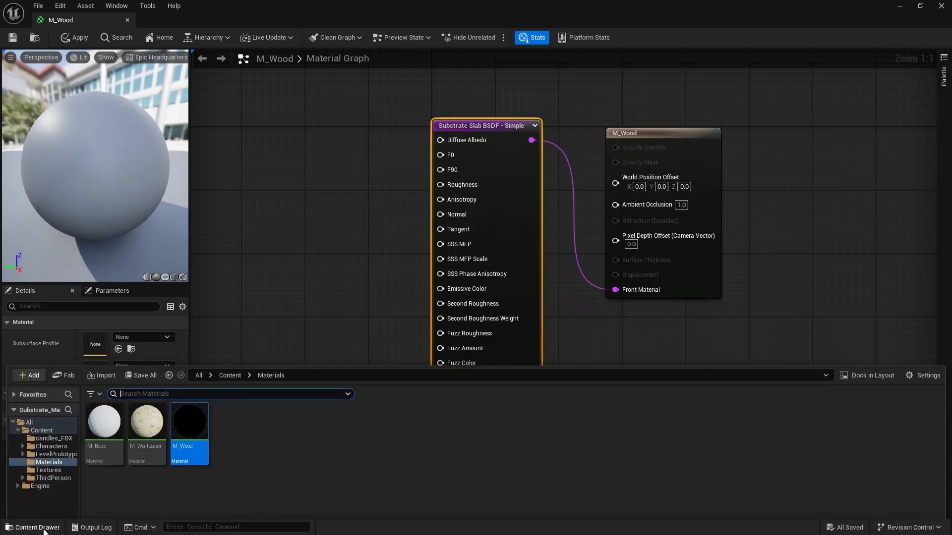
pyautogui.click(230, 349)
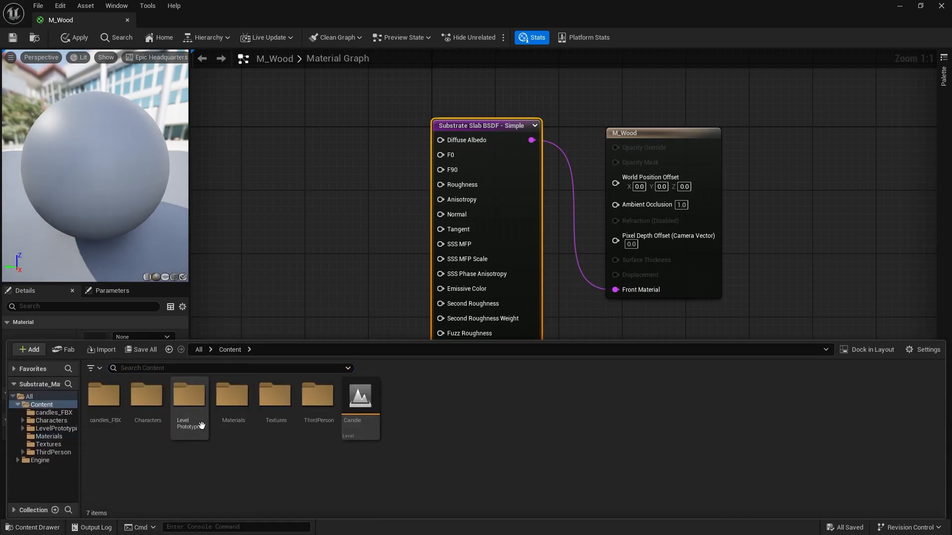
pyautogui.doubleClick(276, 399)
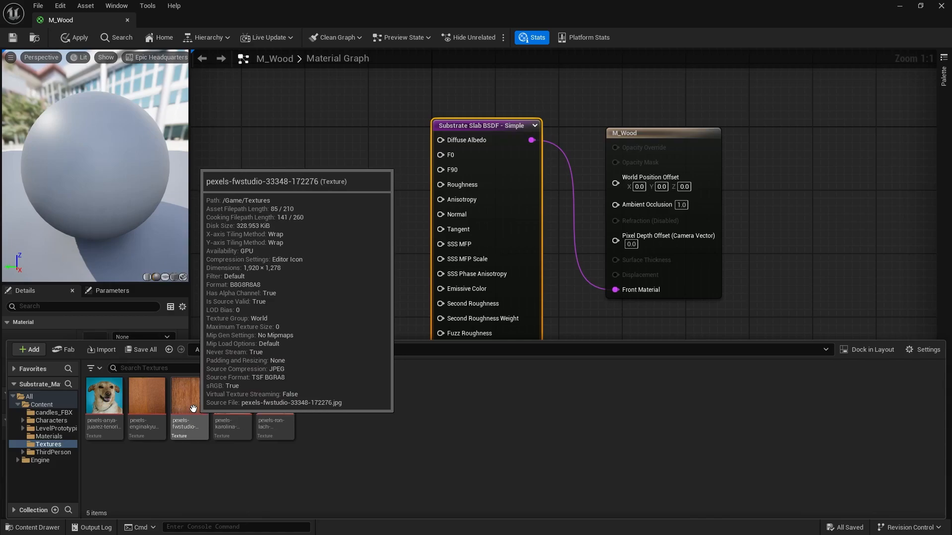
pyautogui.moveTo(191, 419); pyautogui.dragTo(310, 133)
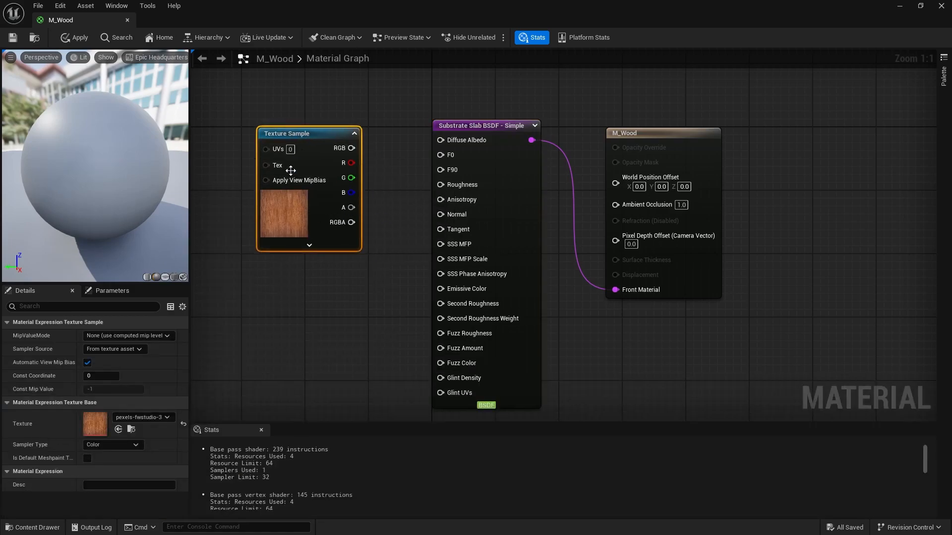
# Step: Open the pexels-enginakyurt wood texture to inspect it at full size, and close it
pyautogui.click(32, 527)
pyautogui.doubleClick(151, 400)
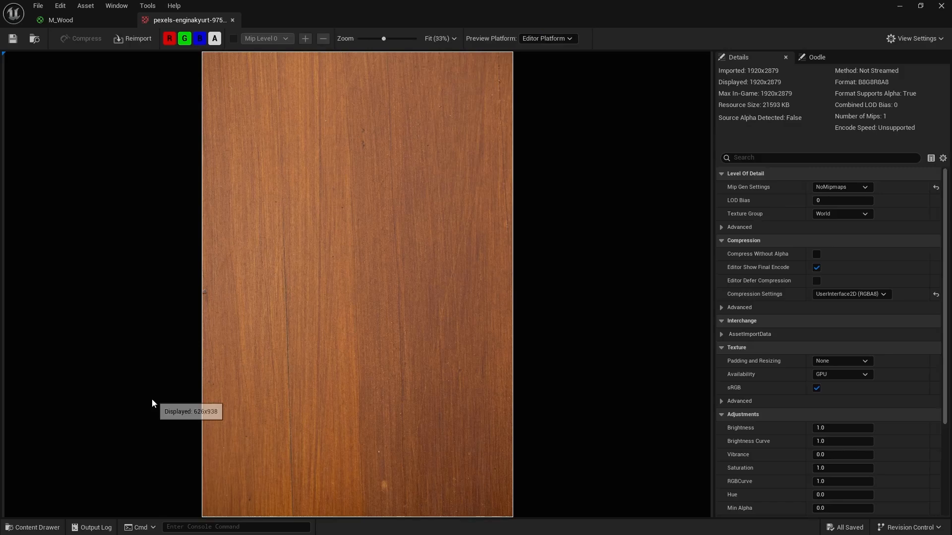
pyautogui.middleClick(216, 19)
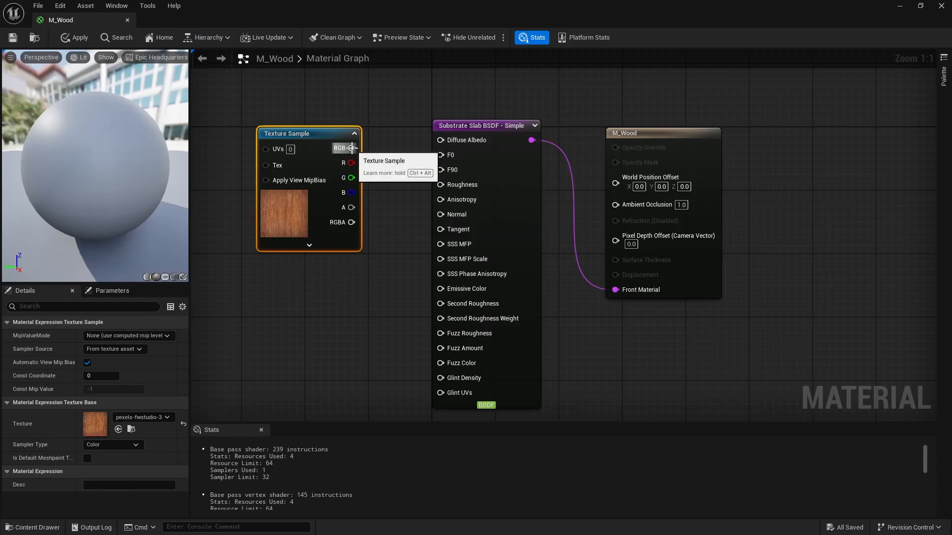
# Step: Connect the wood texture's RGB output to the slab's Diffuse Albedo, apply and save M_Wood, and close its editor
pyautogui.moveTo(351, 148); pyautogui.dragTo(440, 140)
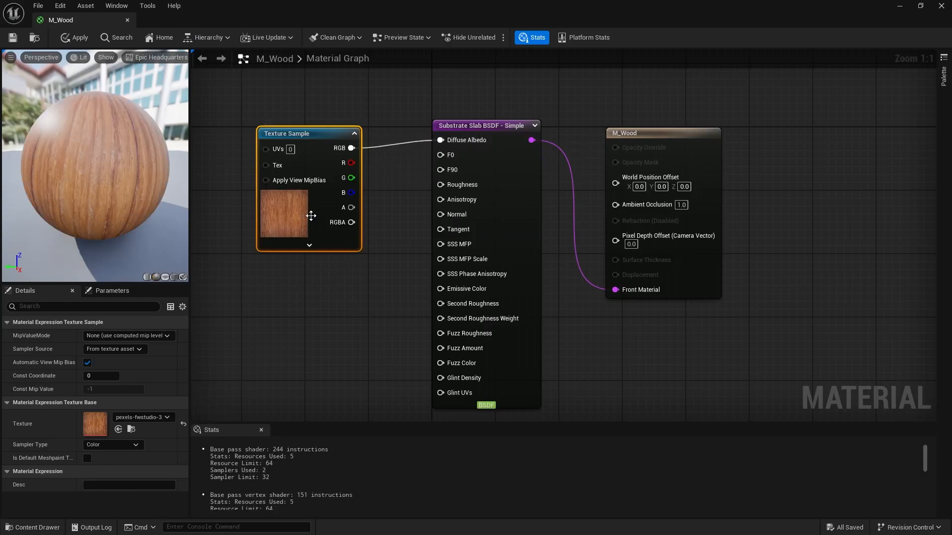
pyautogui.click(69, 37)
pyautogui.click(13, 38)
pyautogui.click(941, 6)
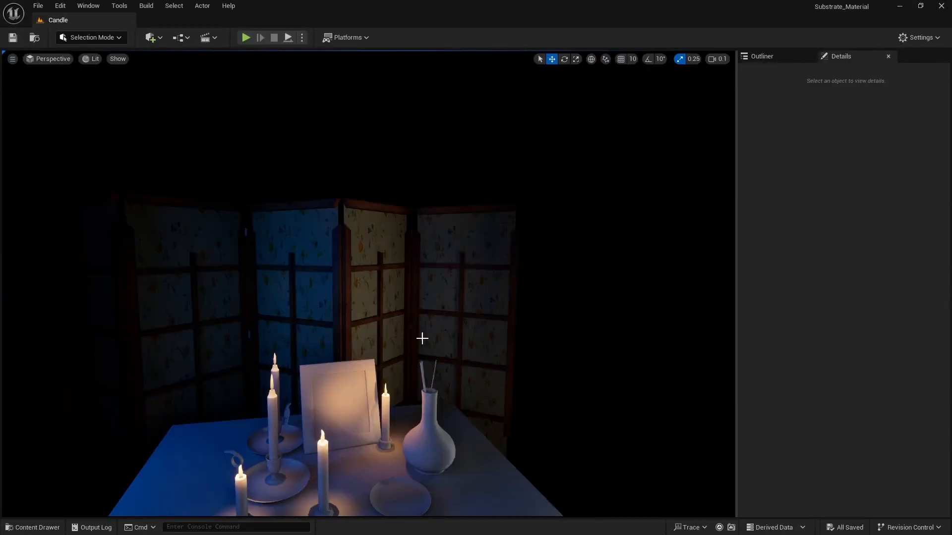
# Step: Check the folding screen's wooden frame in the scene and reopen M_Wood from the Materials folder
pyautogui.press('w')
pyautogui.moveTo(368, 283); pyautogui.dragTo(325, 302, button='right')
pyautogui.press('s')
pyautogui.click(38, 527)
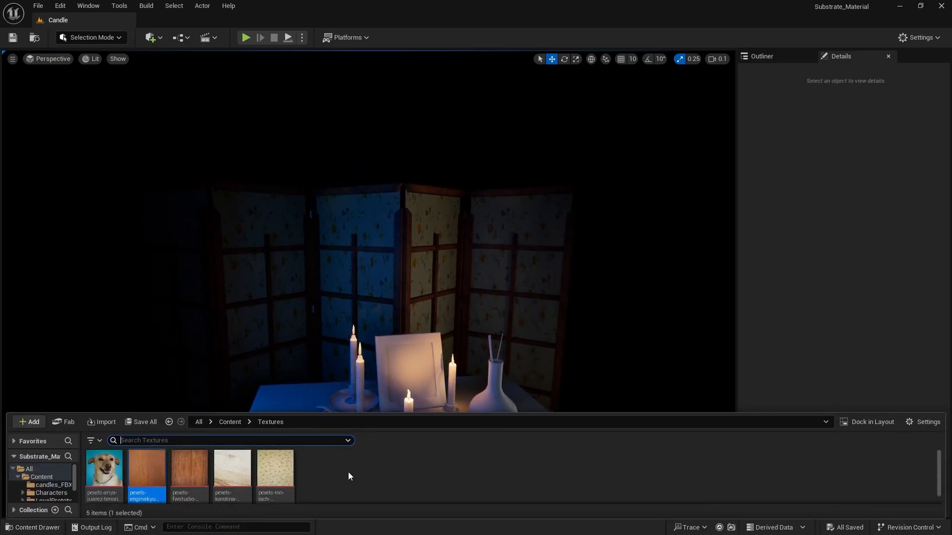
pyautogui.moveTo(399, 413); pyautogui.dragTo(404, 383)
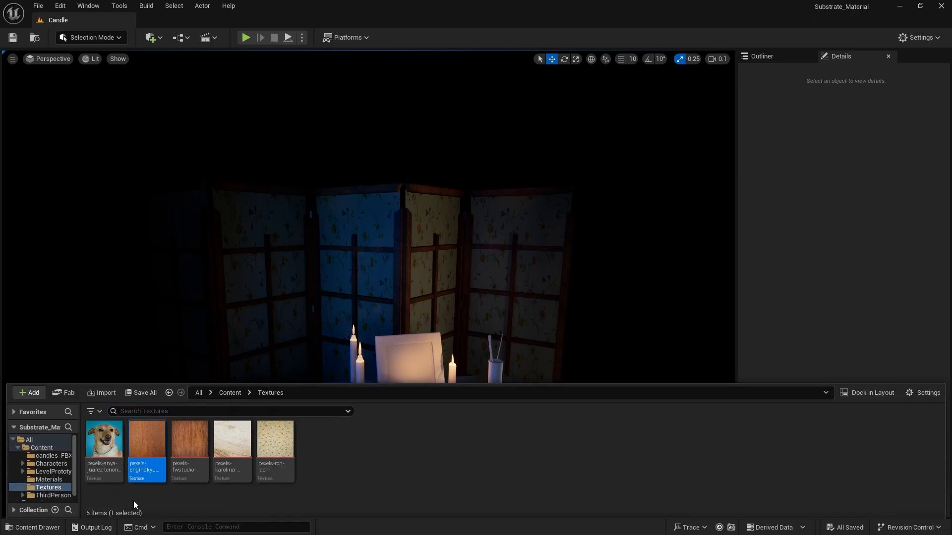
pyautogui.click(49, 479)
pyautogui.doubleClick(190, 442)
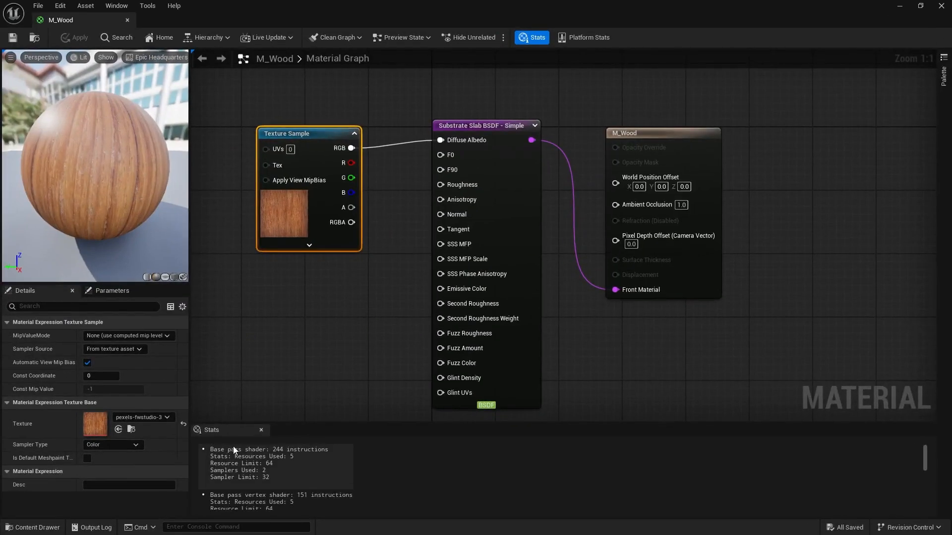
pyautogui.moveTo(321, 330); pyautogui.dragTo(368, 305, button='right')
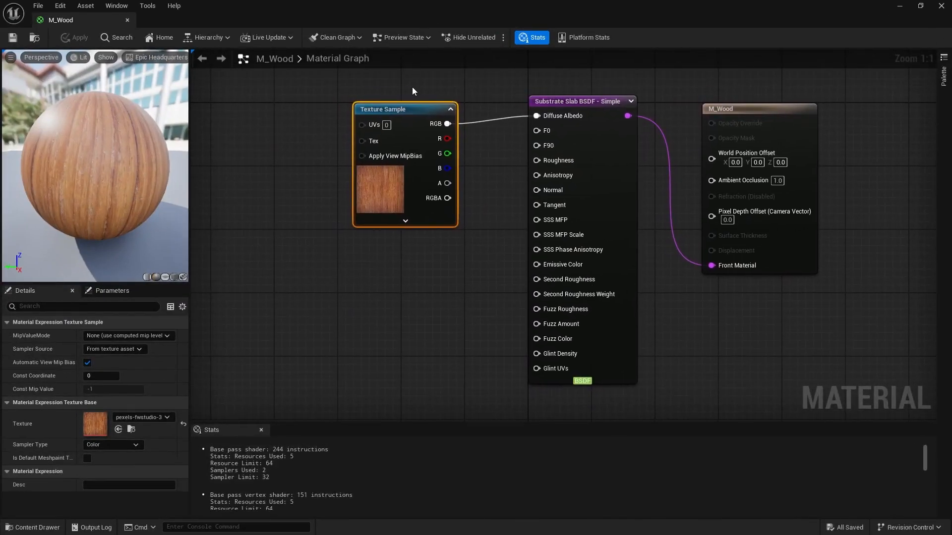
# Step: Spread the Texture Sample and Substrate Slab nodes apart to free space for more inputs in the M_Wood graph
pyautogui.moveTo(414, 118); pyautogui.dragTo(381, 94)
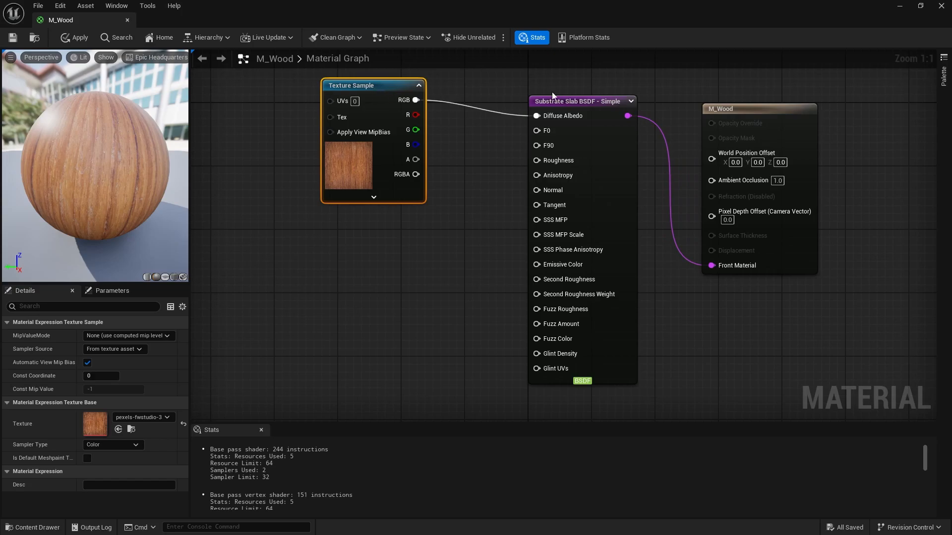
pyautogui.moveTo(560, 103); pyautogui.dragTo(552, 126)
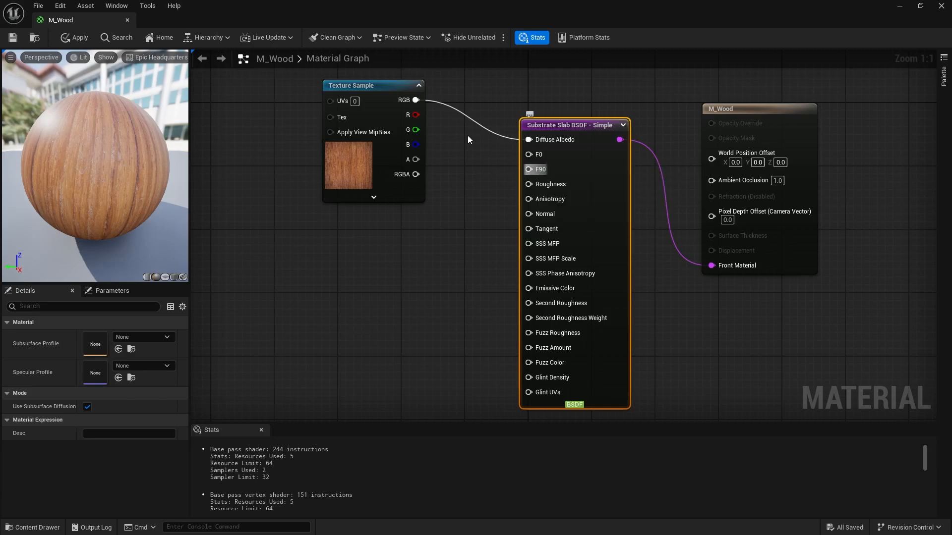
pyautogui.moveTo(370, 84); pyautogui.dragTo(353, 76)
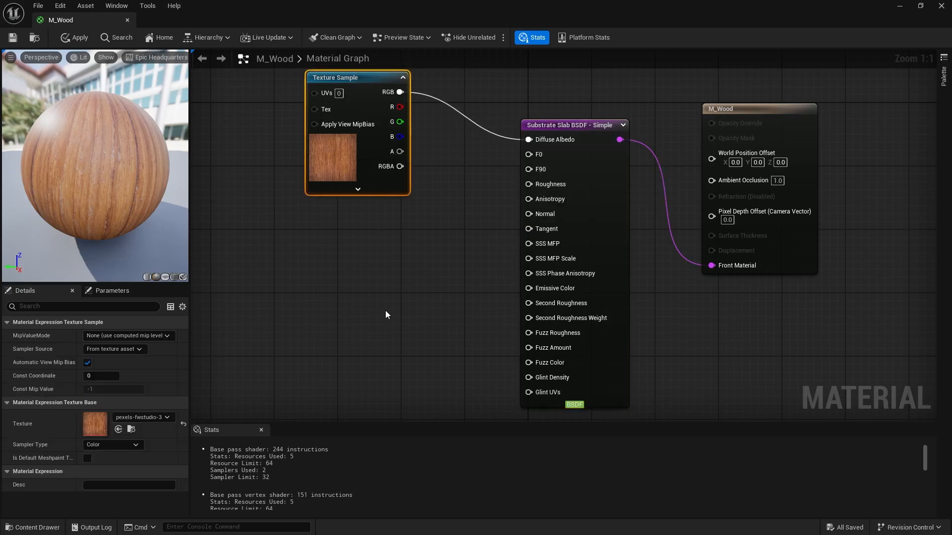
# Step: Add a Constant node below the Texture Sample and connect it to the slab's F0 input
pyautogui.moveTo(390, 316); pyautogui.dragTo(408, 283, button='right')
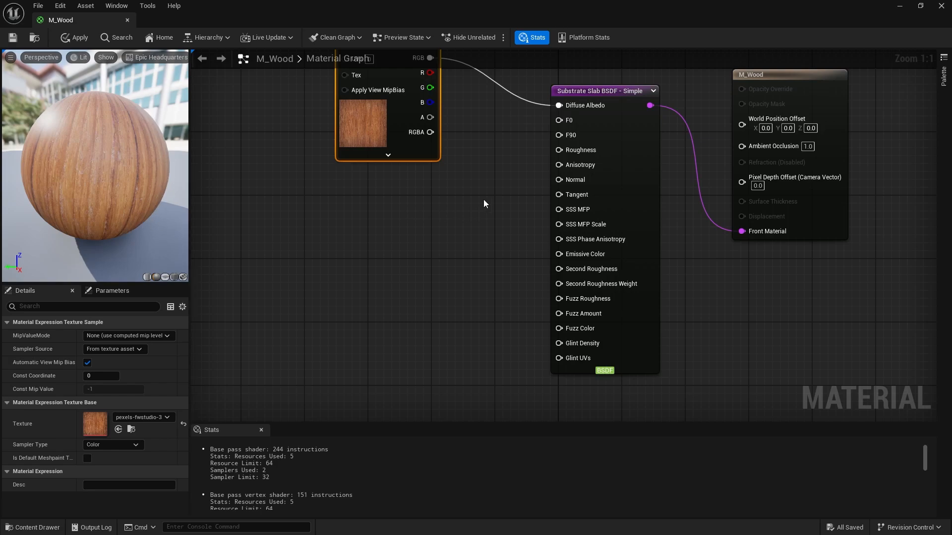
pyautogui.press('1')
pyautogui.click(356, 257)
pyautogui.moveTo(386, 263); pyautogui.dragTo(559, 121)
pyautogui.moveTo(370, 227); pyautogui.dragTo(355, 235)
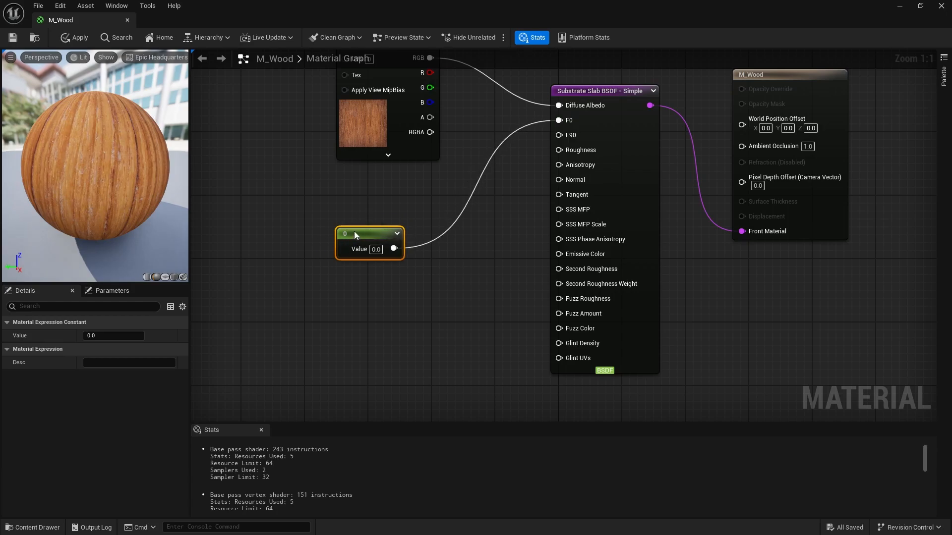
# Step: Set the constant feeding the slab's F0 to 1
pyautogui.click(376, 249)
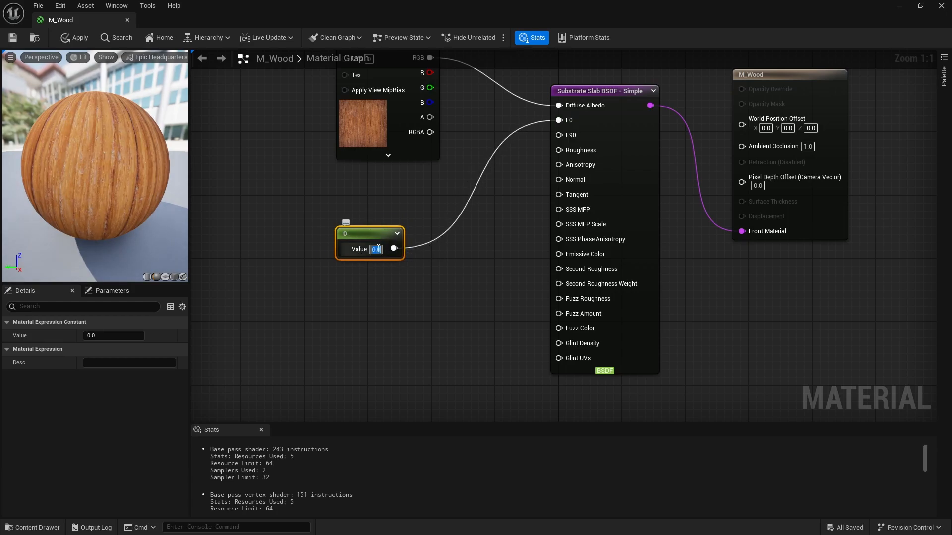
pyautogui.write('1')
pyautogui.press('Return')
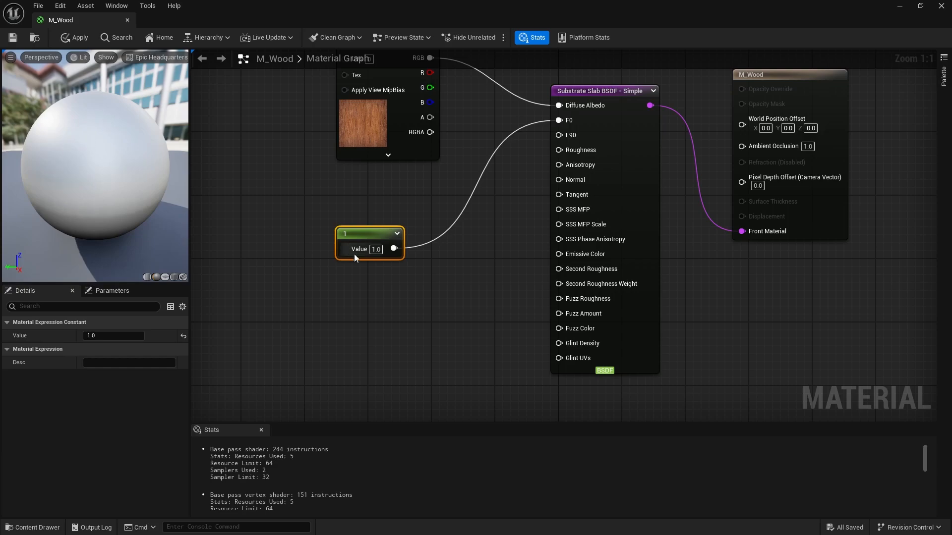
# Step: Set the constant feeding the slab's F0 to 0.08 and move its node slightly closer to the Texture Sample
pyautogui.click(374, 247)
pyautogui.write('00')
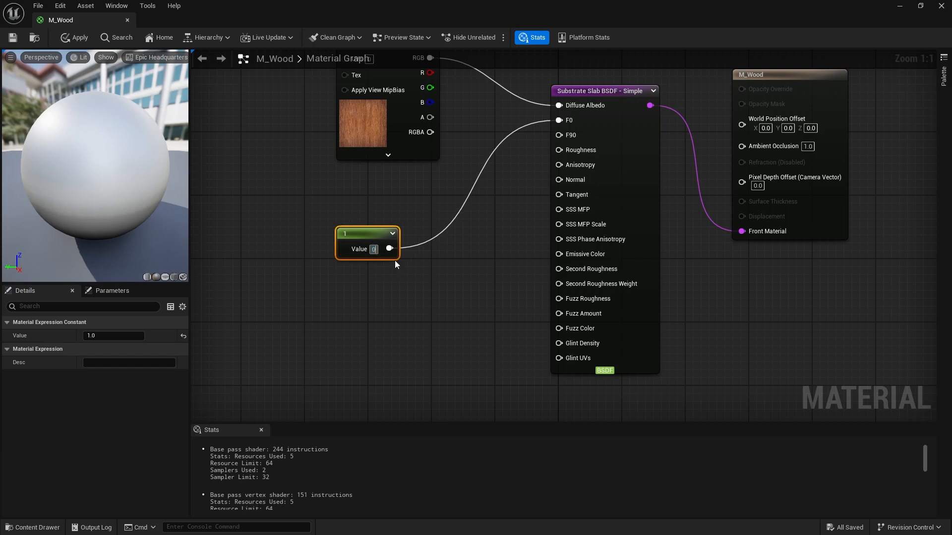
pyautogui.press('BackSpace')
pyautogui.write('.08')
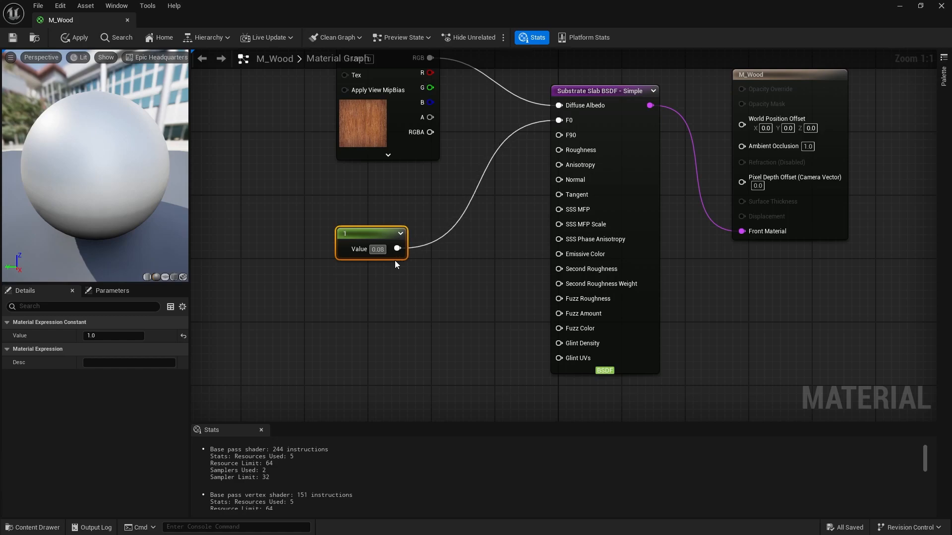
pyautogui.press('Return')
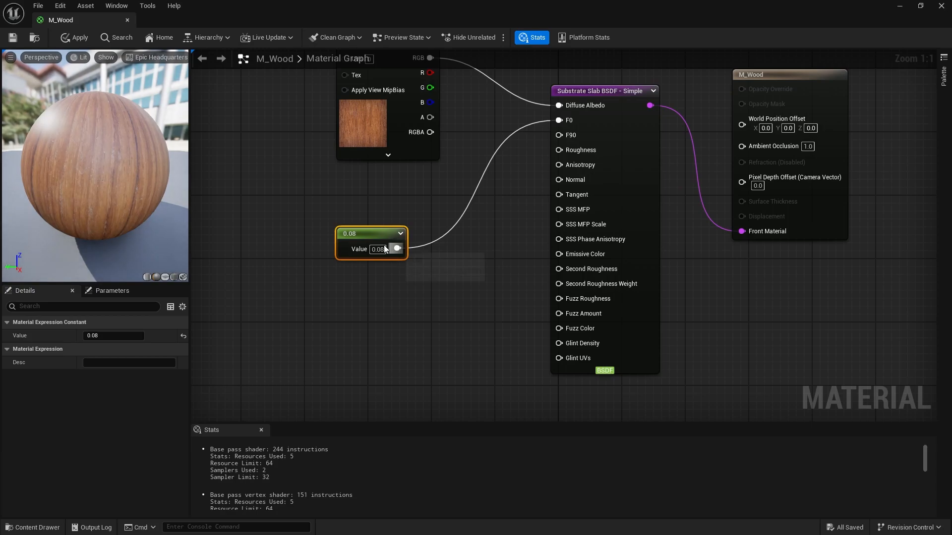
pyautogui.moveTo(363, 236); pyautogui.dragTo(377, 223)
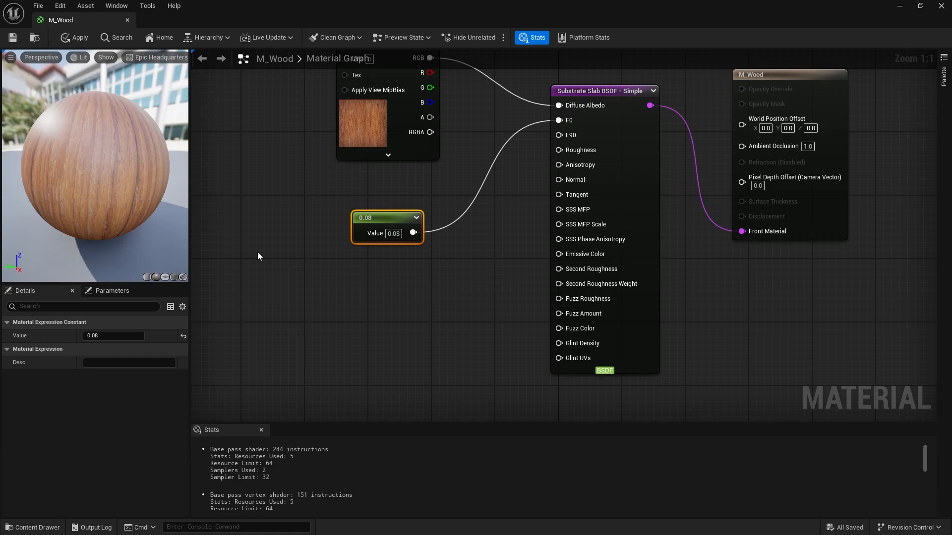
# Step: Add a Constant node below the F0 constant and connect it to the slab's Roughness input
pyautogui.click(447, 289)
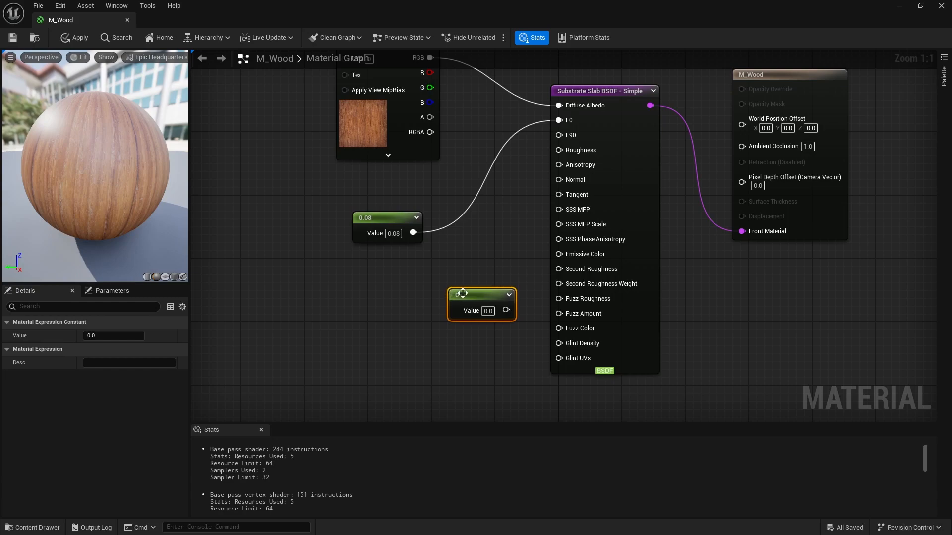
pyautogui.moveTo(471, 296); pyautogui.dragTo(383, 298)
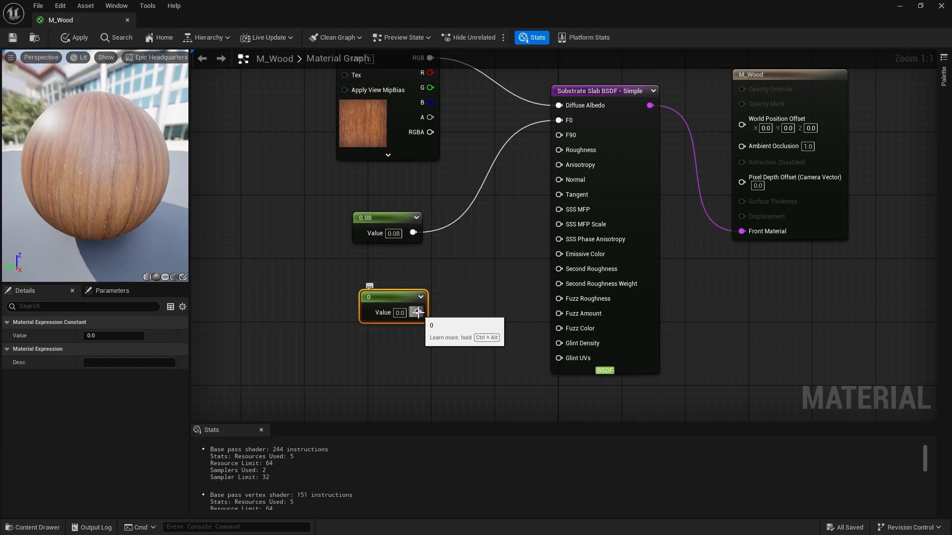
pyautogui.moveTo(417, 312); pyautogui.dragTo(560, 151)
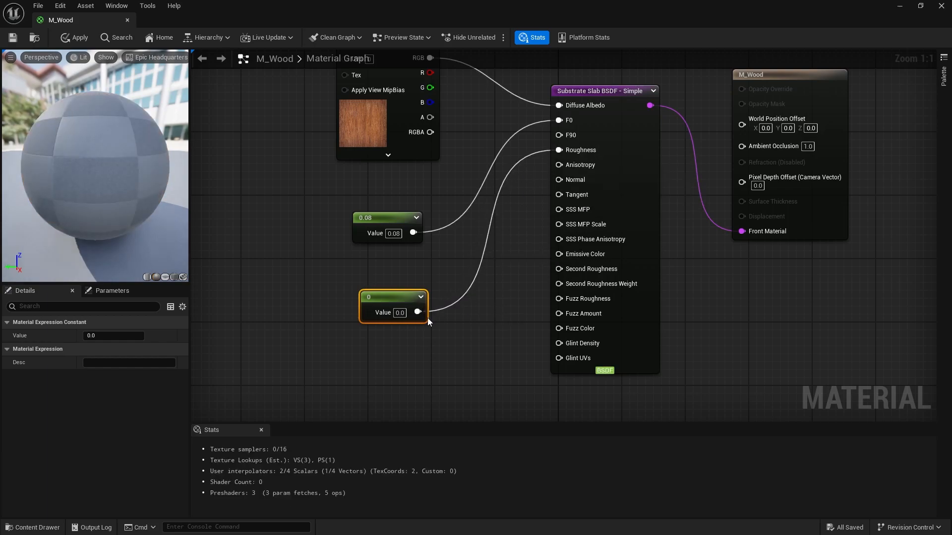
# Step: Try the values 0.2, 0.8, 0.7 and 0.6 on the Roughness constant to compare the wood's gloss
pyautogui.click(403, 315)
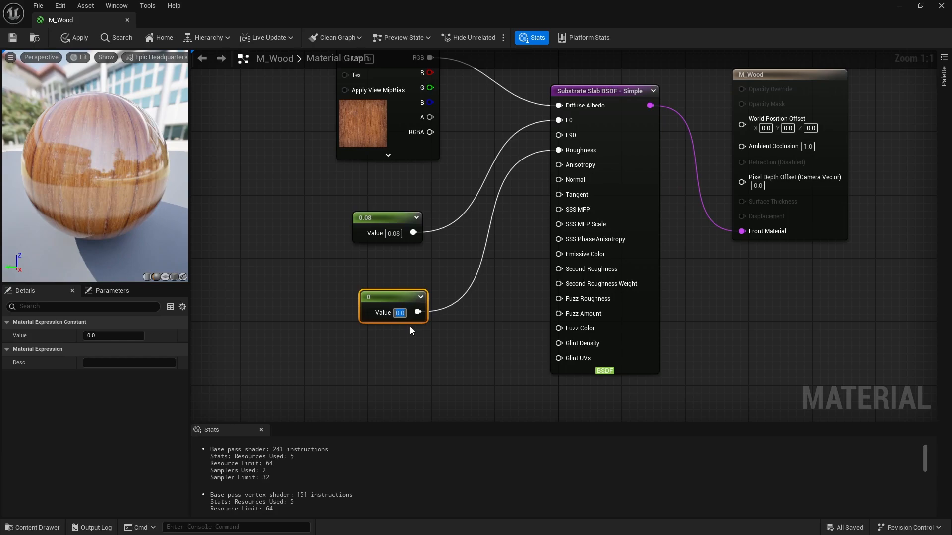
pyautogui.write('0.2')
pyautogui.press('Return')
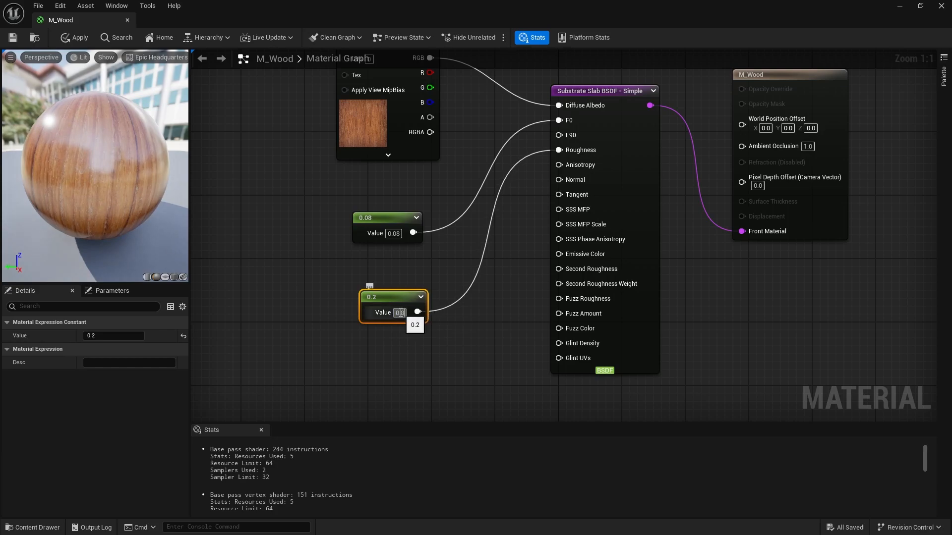
pyautogui.press('Return')
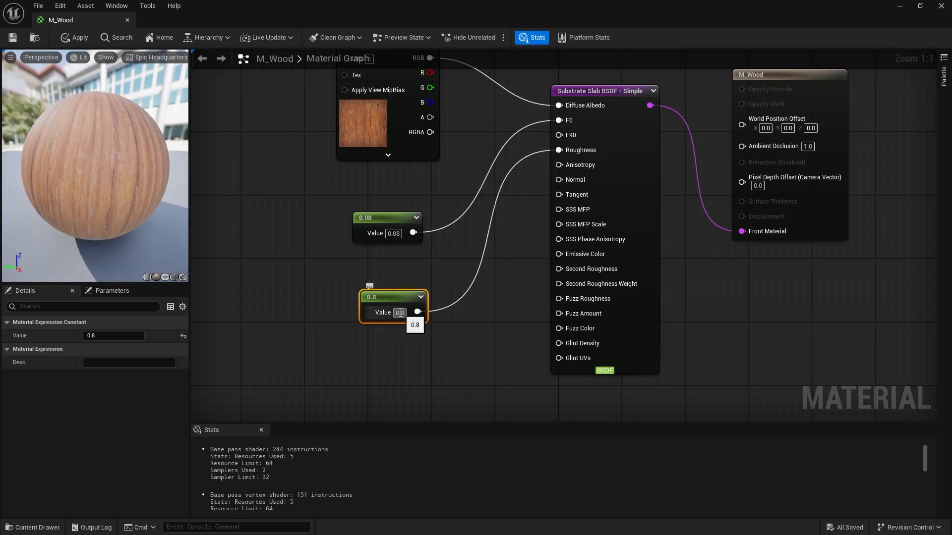
pyautogui.click(399, 313)
pyautogui.write('0.7')
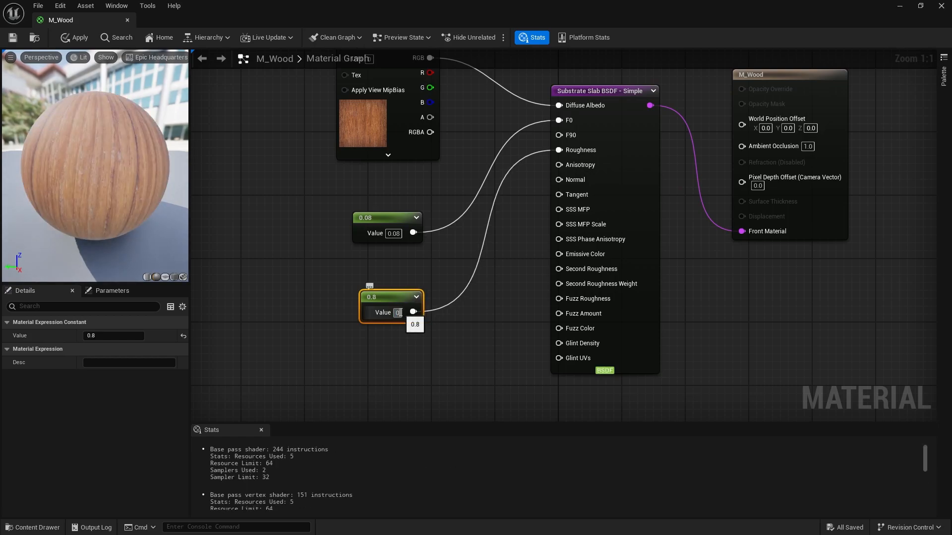
pyautogui.press('Return')
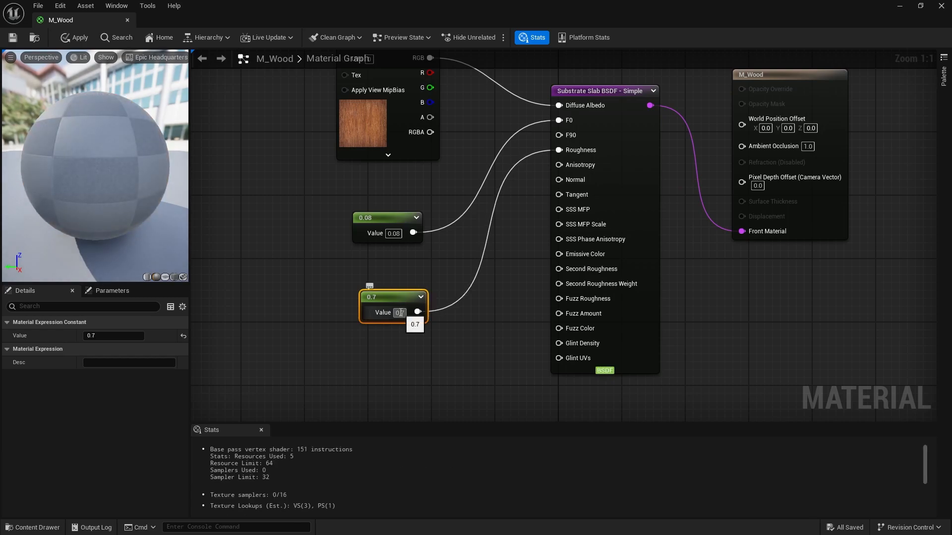
pyautogui.click(401, 312)
pyautogui.write('0.')
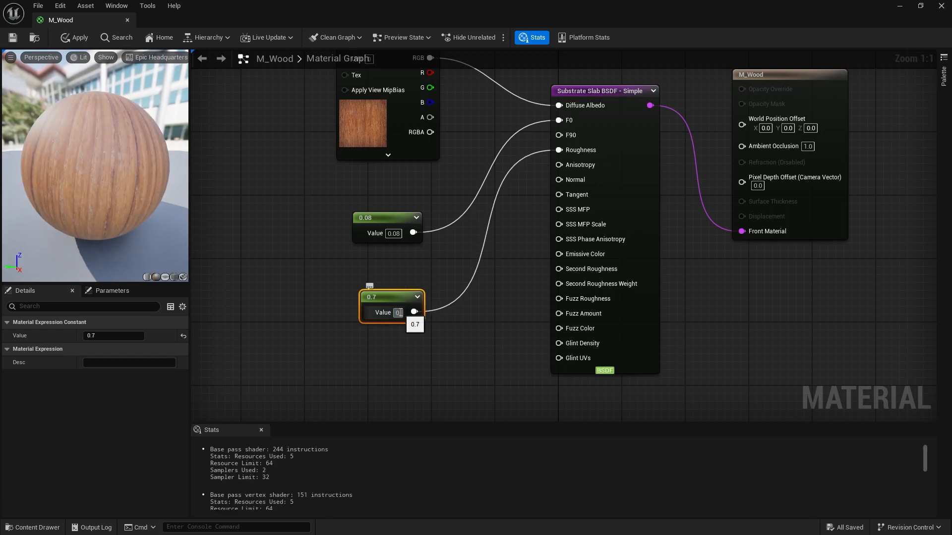
pyautogui.write('6')
pyautogui.press('Return')
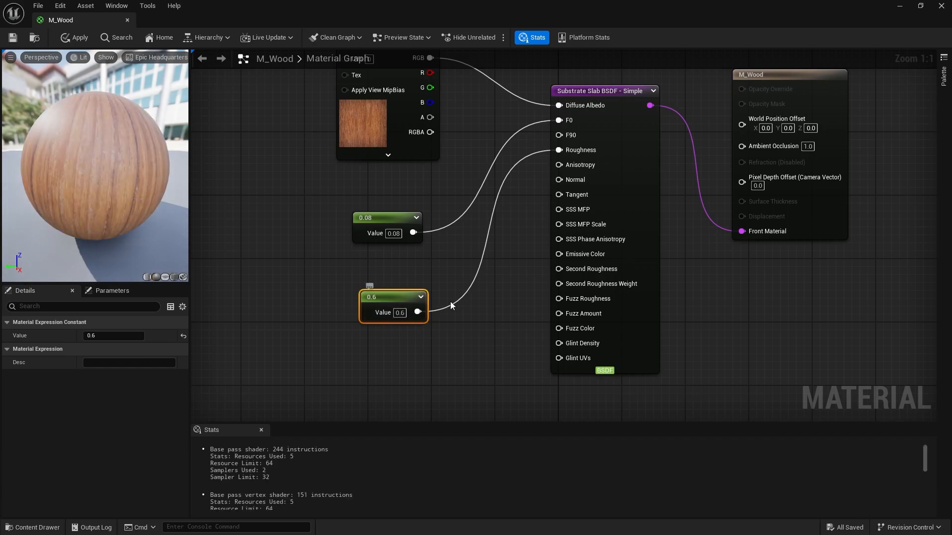
# Step: Set the constant feeding the slab's Roughness to 0.5
pyautogui.click(400, 312)
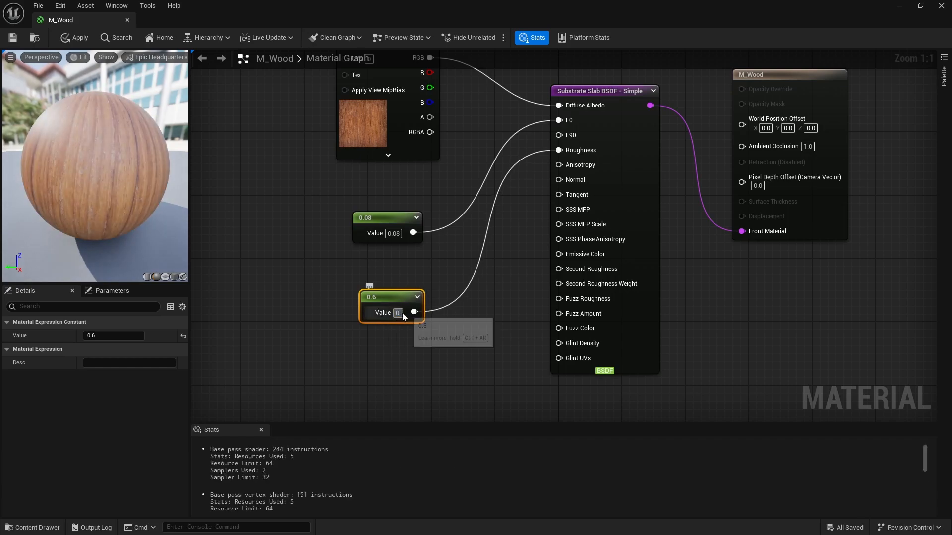
pyautogui.write('0.5')
pyautogui.press('Return')
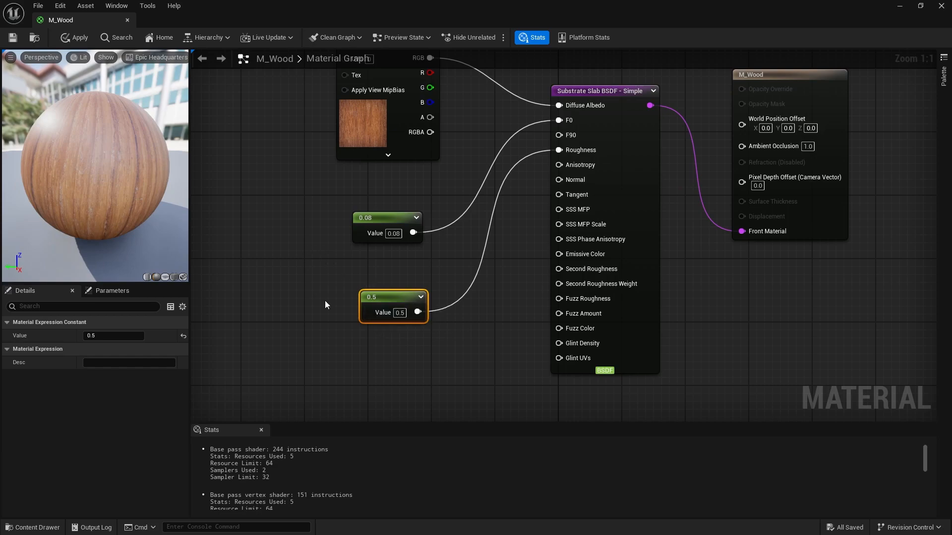
# Step: Apply and save the M_Wood material changes, and close its editor
pyautogui.click(72, 35)
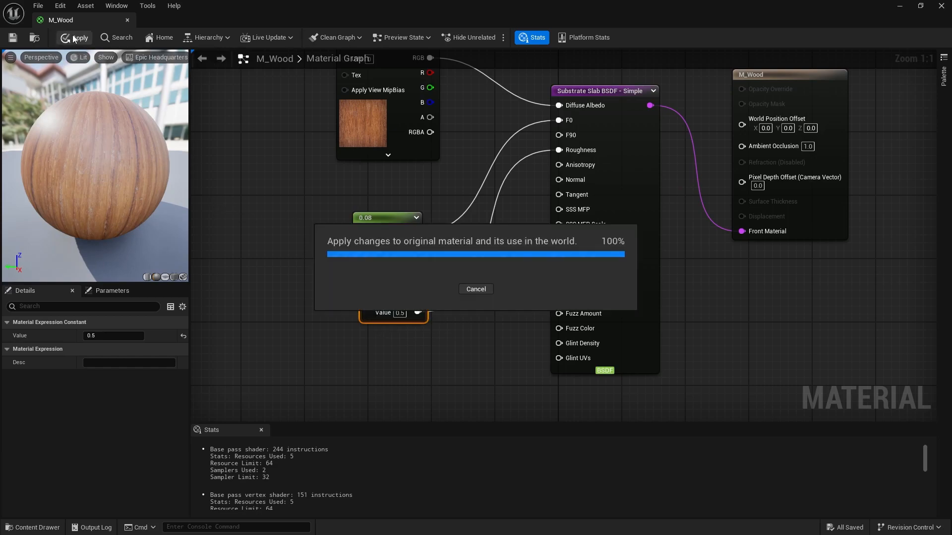
pyautogui.click(12, 37)
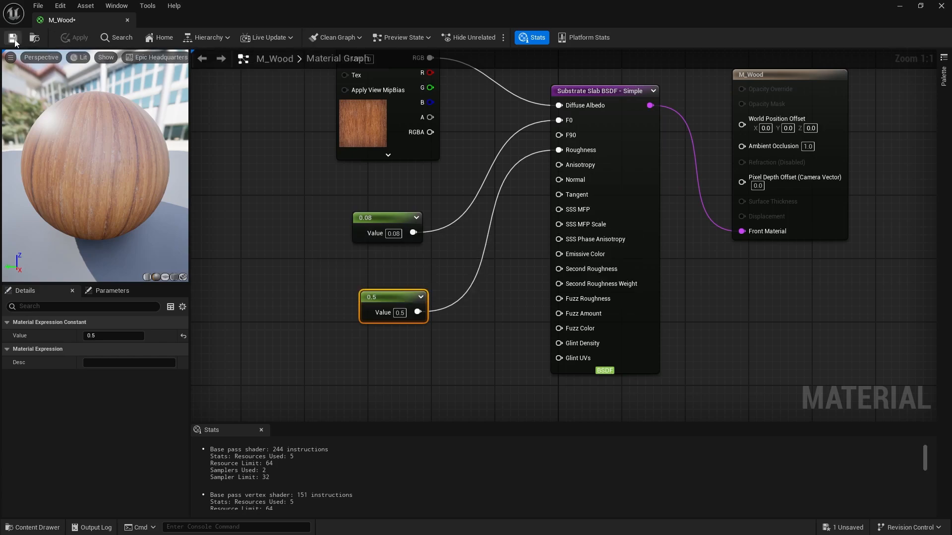
pyautogui.click(127, 20)
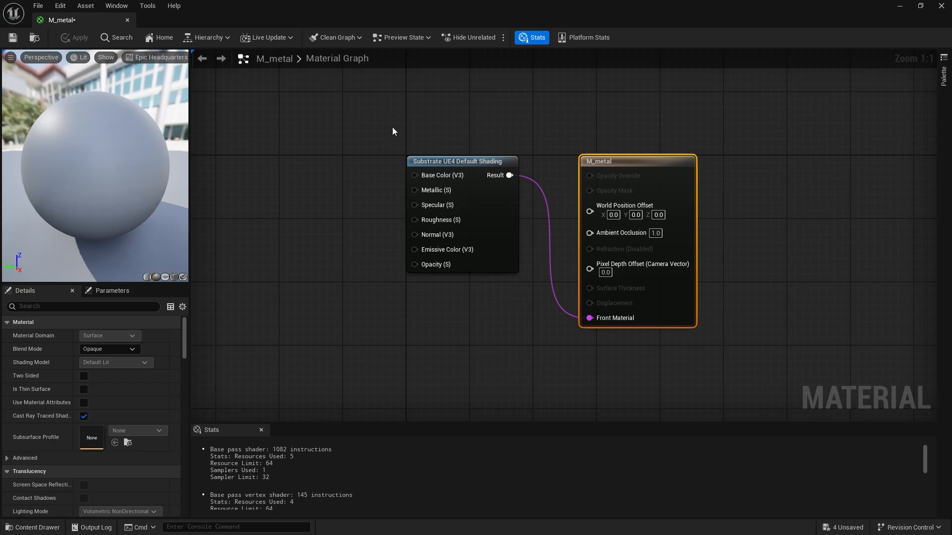
# Step: Replace the Substrate UE4 Default Shading node in M_metal with a Substrate Slab connected to Front Material
pyautogui.moveTo(393, 131); pyautogui.dragTo(475, 320)
pyautogui.press('Delete')
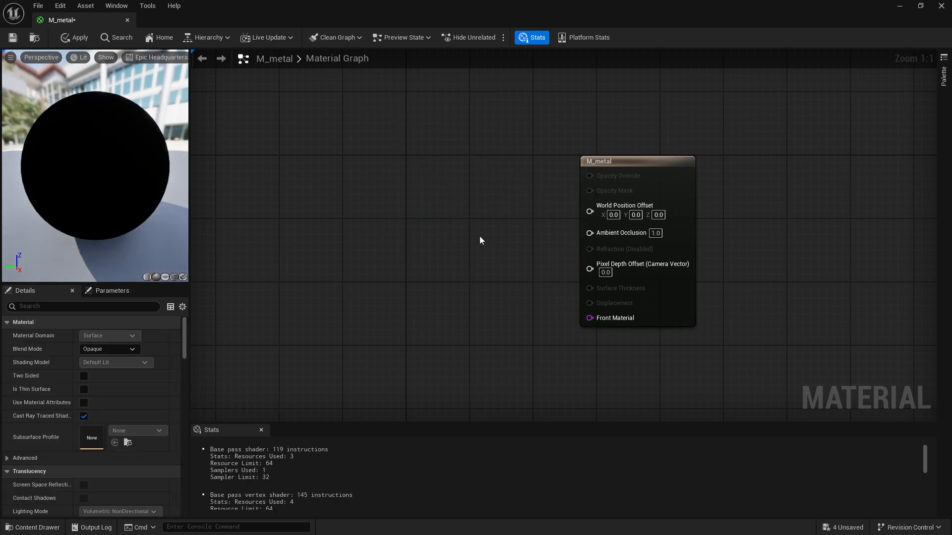
pyautogui.rightClick(480, 237)
pyautogui.write('slb')
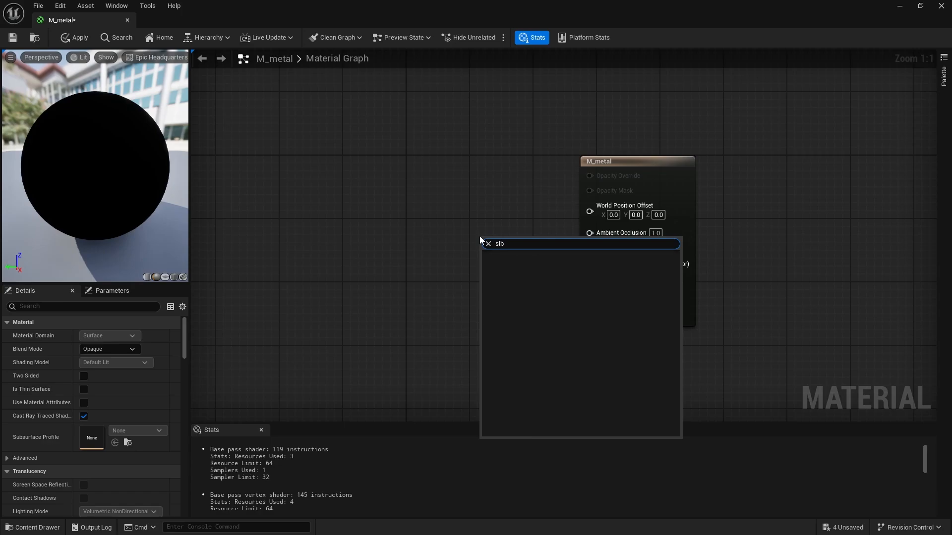
pyautogui.press('BackSpace')
pyautogui.press('BackSpace')
pyautogui.write('lab')
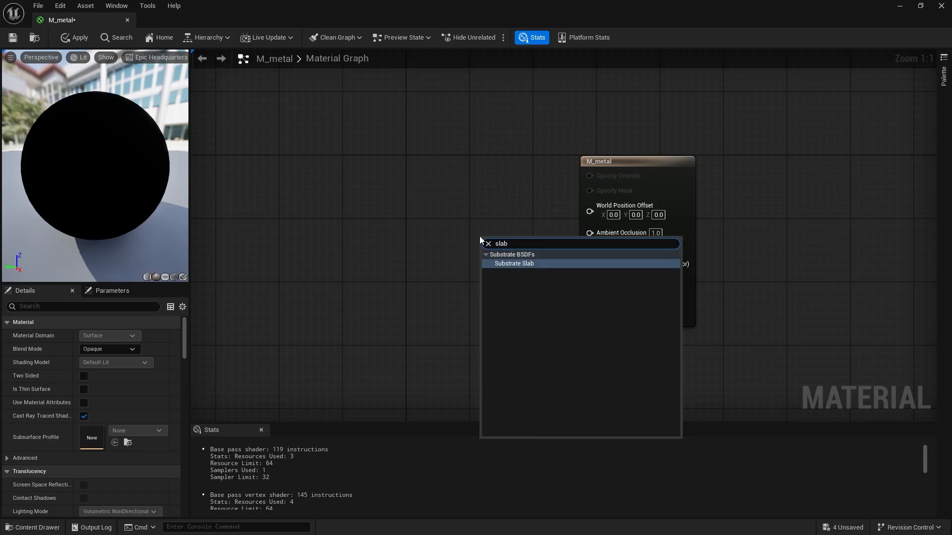
pyautogui.press('Return')
pyautogui.moveTo(543, 250); pyautogui.dragTo(598, 318)
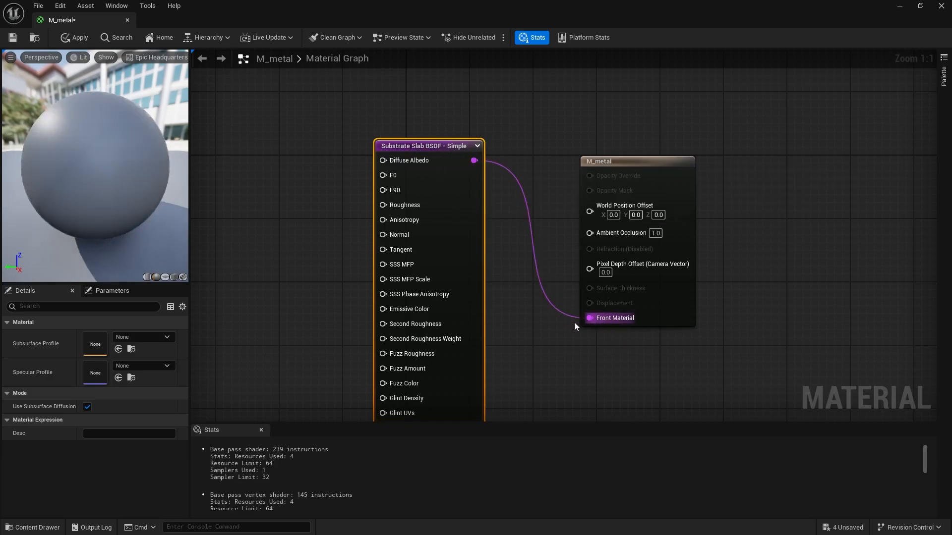
# Step: Add a Constant3Vector node beside the slab and connect it to Diffuse Albedo
pyautogui.moveTo(510, 261); pyautogui.dragTo(637, 221, button='right')
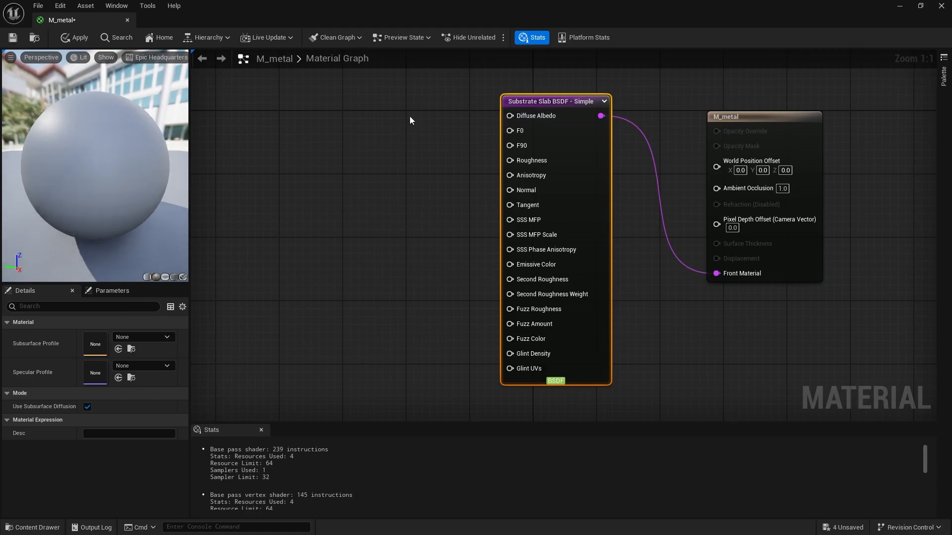
pyautogui.click(334, 126)
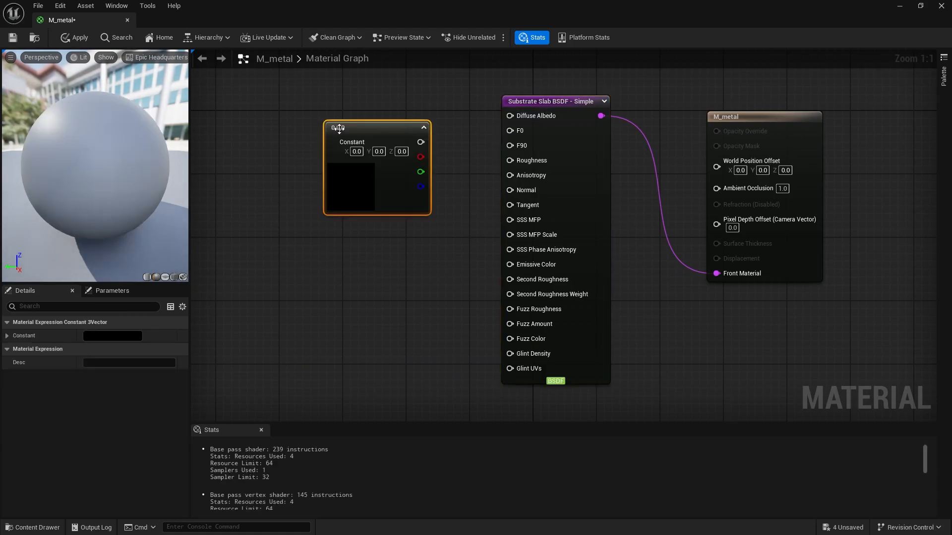
pyautogui.moveTo(419, 142); pyautogui.dragTo(513, 113)
pyautogui.moveTo(358, 127); pyautogui.dragTo(344, 109)
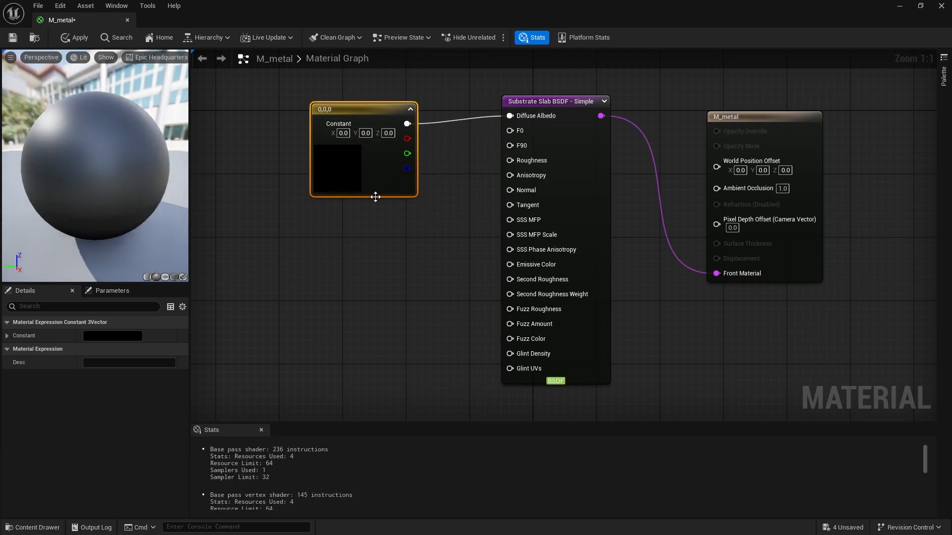
# Step: Add a Constant node connected to the slab's F0 input and arrange it beneath the color constant
pyautogui.click(325, 263)
pyautogui.moveTo(382, 283); pyautogui.dragTo(509, 130)
pyautogui.moveTo(347, 110); pyautogui.dragTo(339, 94)
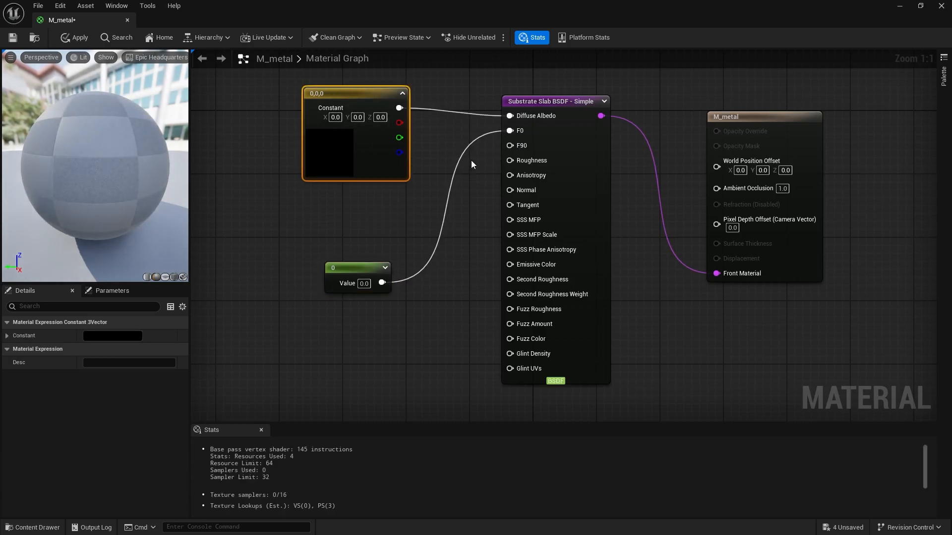
pyautogui.moveTo(359, 270); pyautogui.dragTo(322, 230)
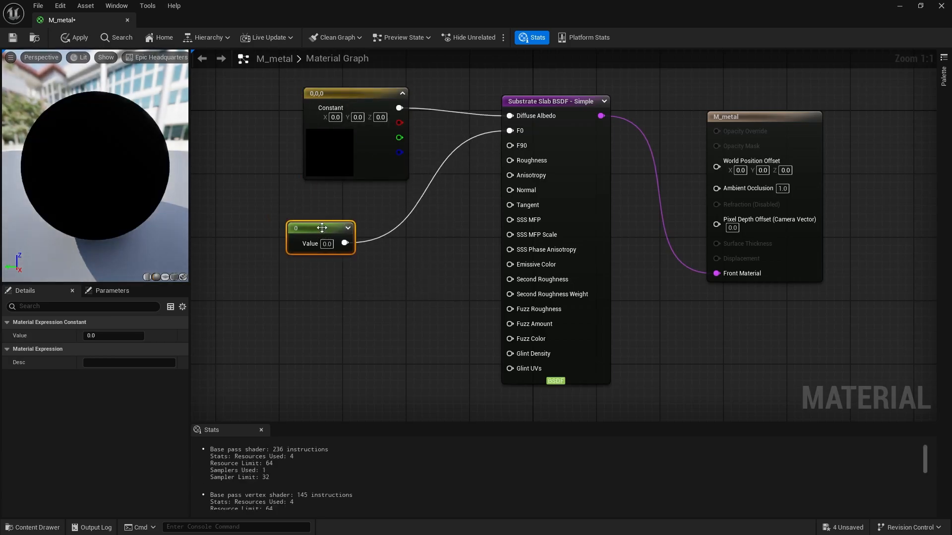
# Step: Add a second Constant node below the F0 constant and connect it to the slab's F90 input
pyautogui.press('1')
pyautogui.click(349, 307)
pyautogui.moveTo(408, 329); pyautogui.dragTo(511, 145)
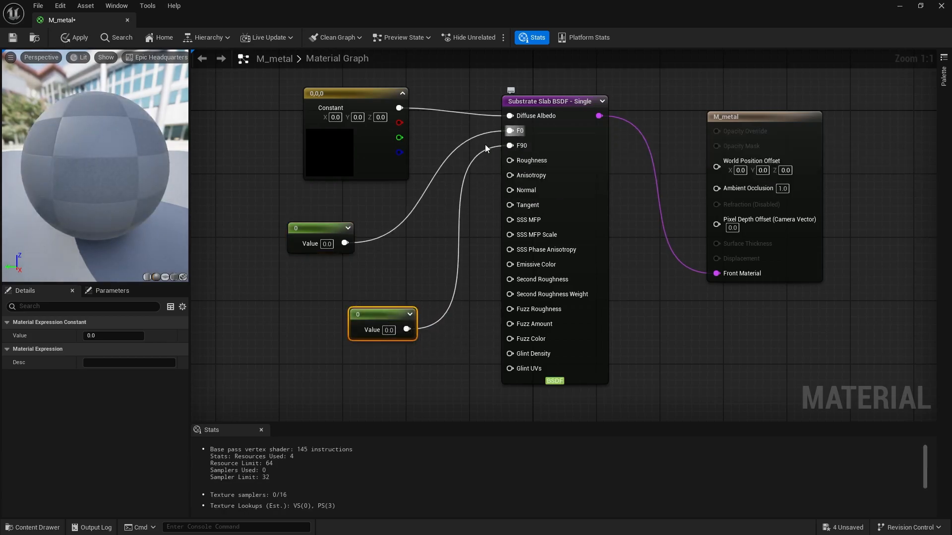
# Step: Set the Diffuse Albedo color to R 0.802083, G 0.720835, B 0.688443 and move its node farther from the slab
pyautogui.click(328, 147)
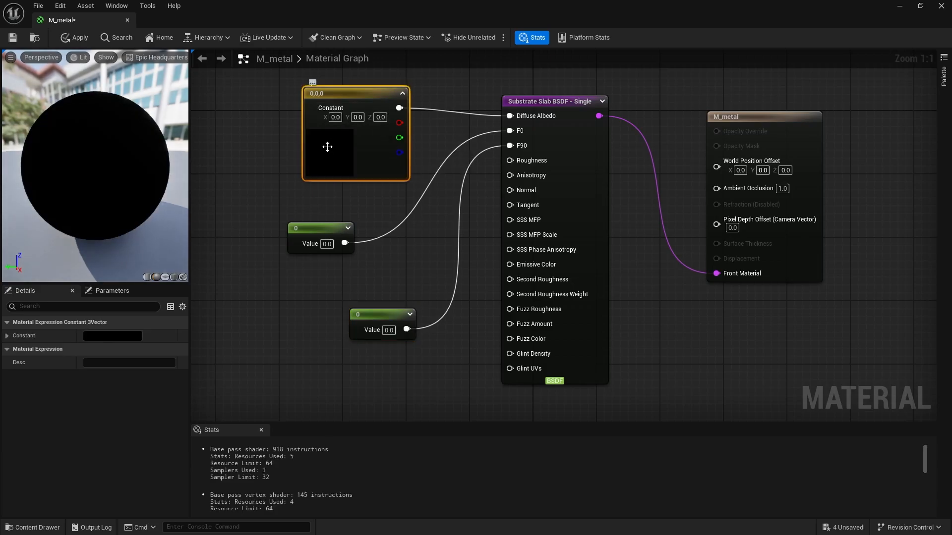
pyautogui.click(118, 335)
pyautogui.moveTo(258, 338); pyautogui.dragTo(258, 322)
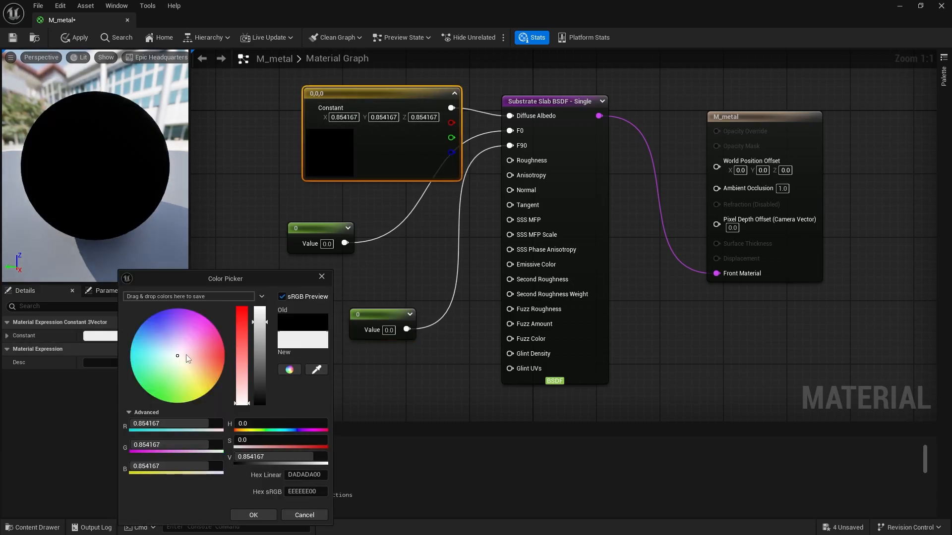
pyautogui.moveTo(177, 355); pyautogui.dragTo(184, 357)
pyautogui.moveTo(262, 339); pyautogui.dragTo(262, 327)
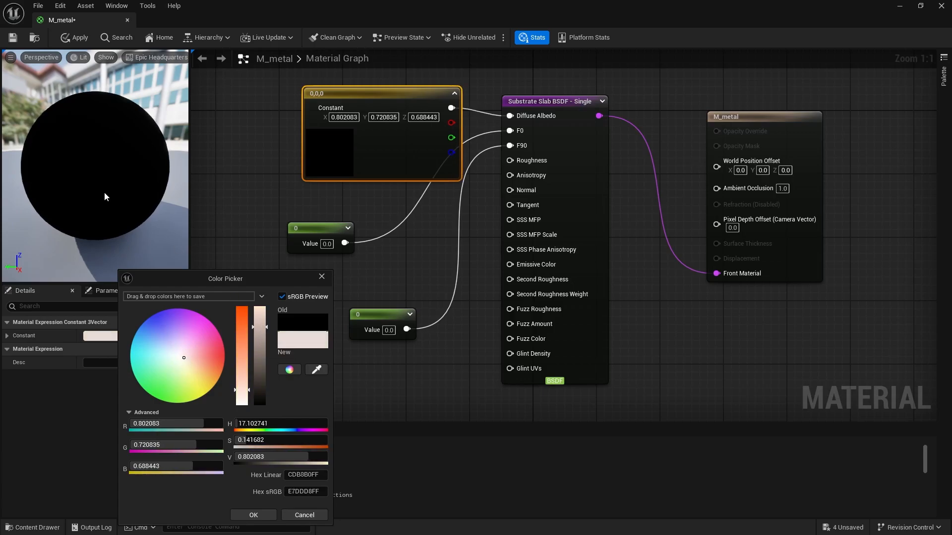
pyautogui.click(253, 514)
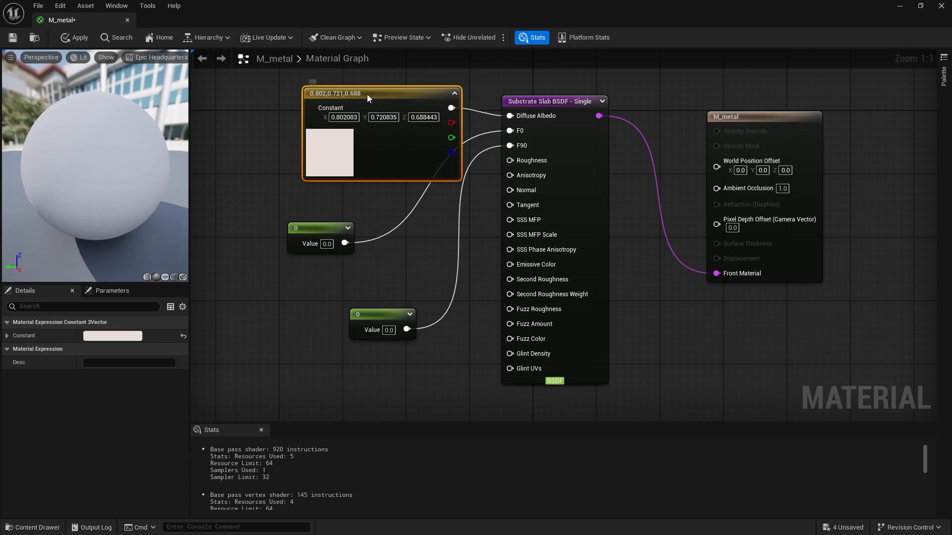
pyautogui.moveTo(366, 95); pyautogui.dragTo(313, 93)
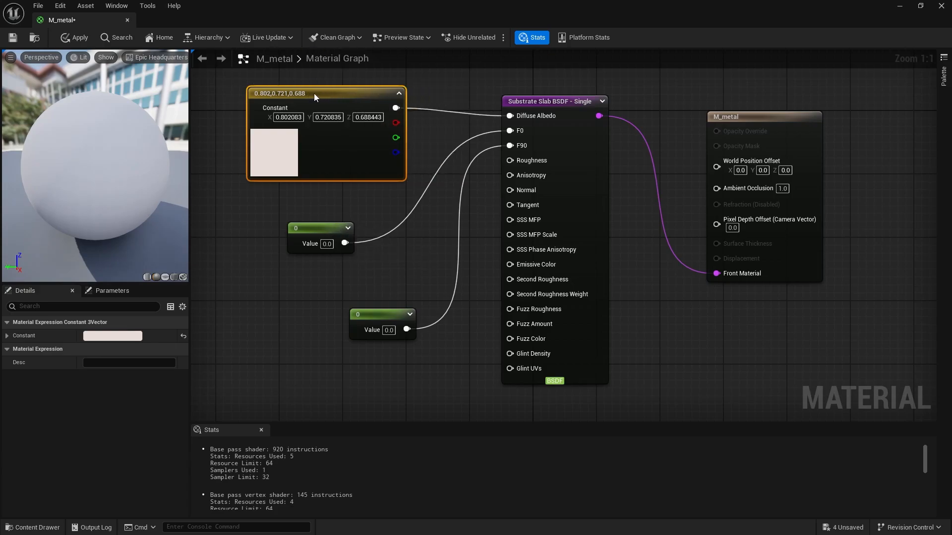
# Step: Try 0.08 as the value of the constant feeding F0 and replace it with 1
pyautogui.moveTo(322, 233); pyautogui.dragTo(337, 233)
pyautogui.click(342, 244)
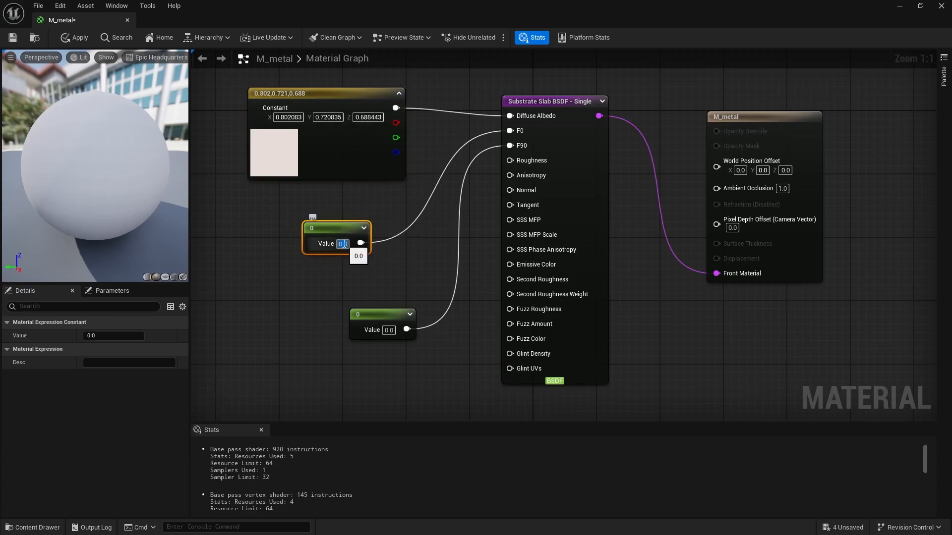
pyautogui.write('0.08')
pyautogui.press('Return')
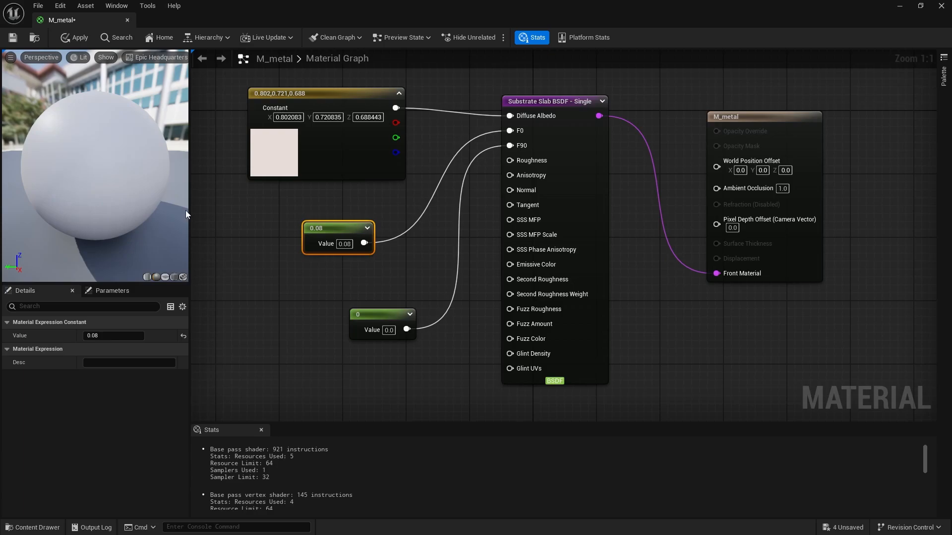
pyautogui.click(344, 244)
pyautogui.write('1')
pyautogui.press('Return')
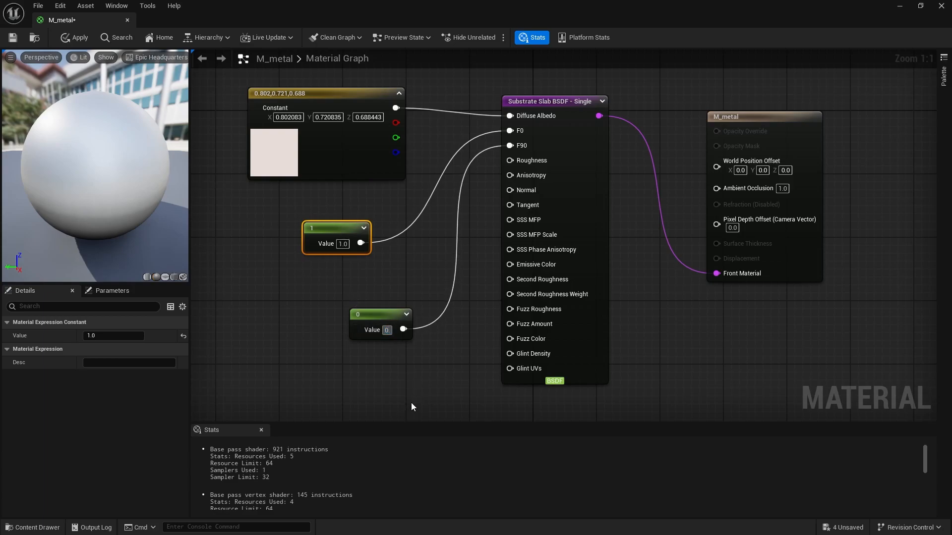
# Step: Set the F90 constant to 0.8 and arrange the F0 and F90 constants beneath the color node
pyautogui.write('0.8')
pyautogui.press('Return')
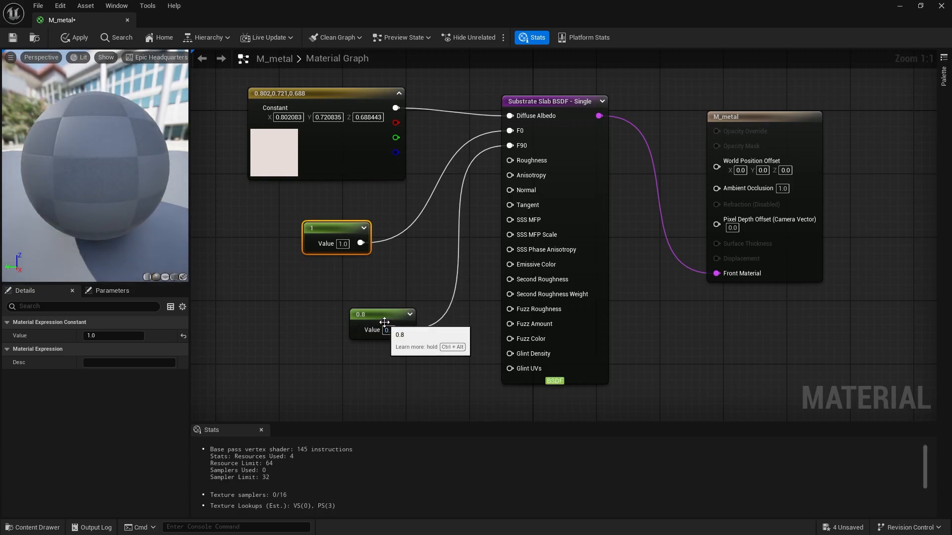
pyautogui.moveTo(370, 317); pyautogui.dragTo(325, 294)
pyautogui.moveTo(329, 237); pyautogui.dragTo(313, 220)
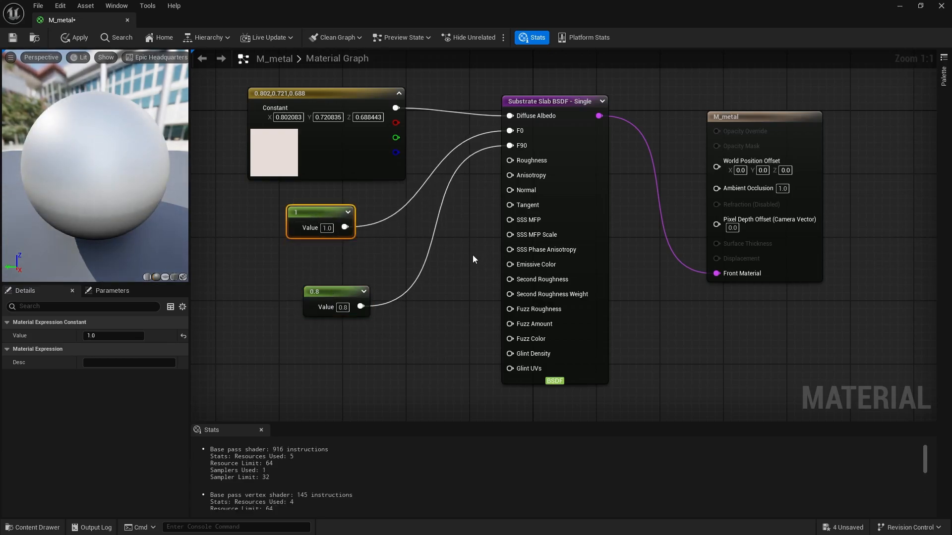
# Step: Add a third Constant node below the F90 constant, connect it to Roughness and set it to 0.5
pyautogui.click(438, 309)
pyautogui.moveTo(467, 316); pyautogui.dragTo(510, 160)
pyautogui.click(390, 363)
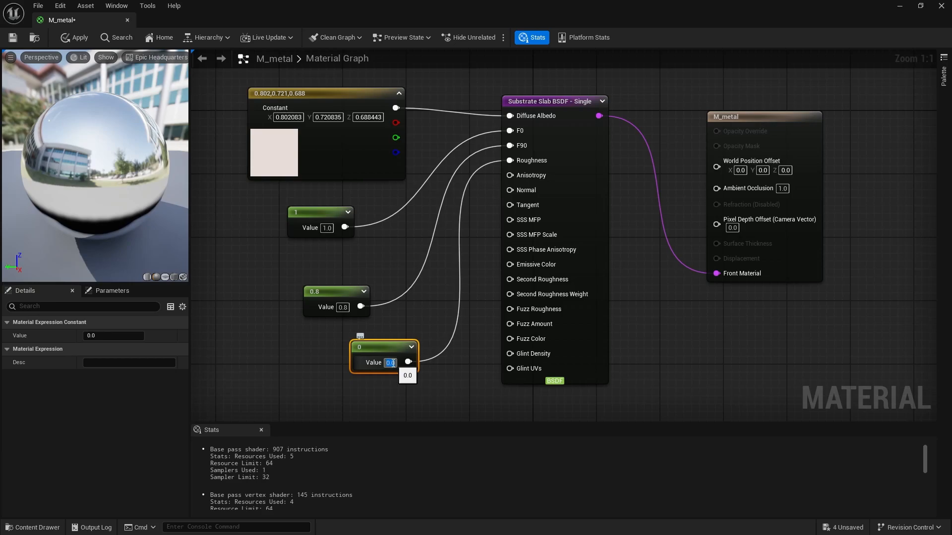
pyautogui.write('0.5')
pyautogui.press('Return')
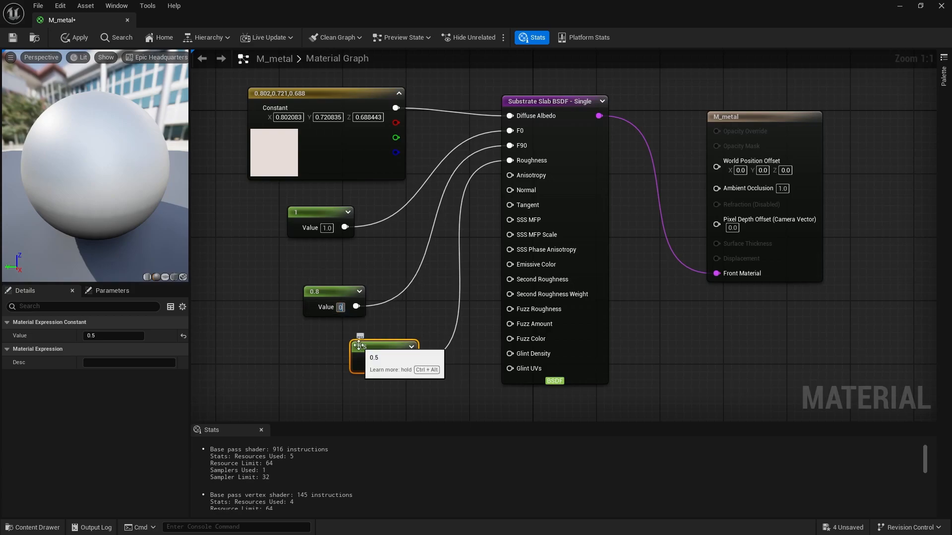
# Step: Set the F90 constant to 0.3 and the roughness constant to 0.2
pyautogui.write('3')
pyautogui.press('Return')
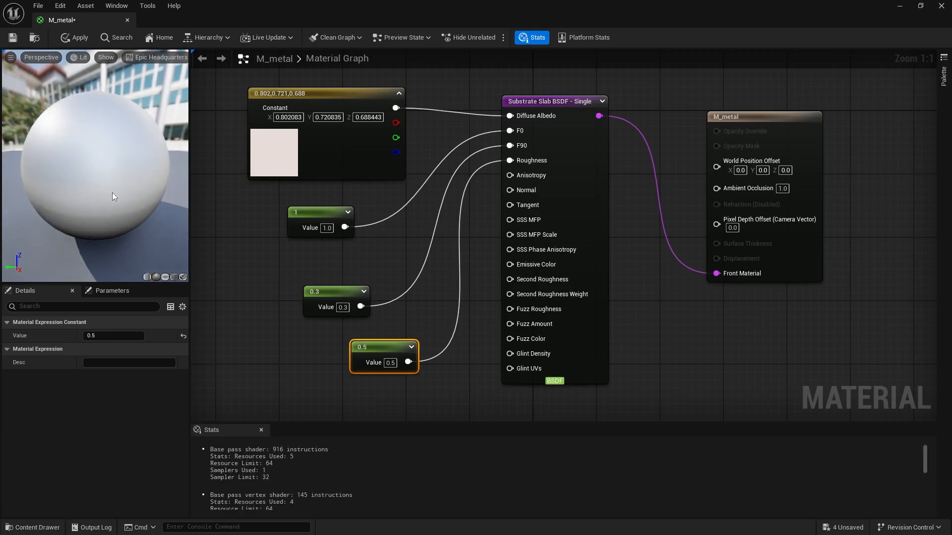
pyautogui.click(390, 363)
pyautogui.write('0.2')
pyautogui.press('Return')
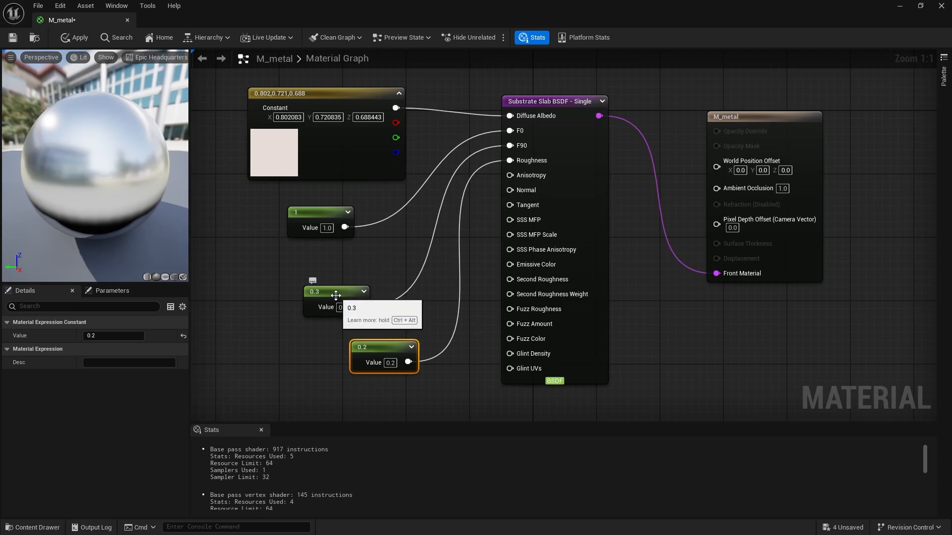
# Step: Move the F90 constant closer beneath the F0 constant and set the F0 constant to 1.5
pyautogui.moveTo(336, 299); pyautogui.dragTo(342, 274)
pyautogui.click(327, 227)
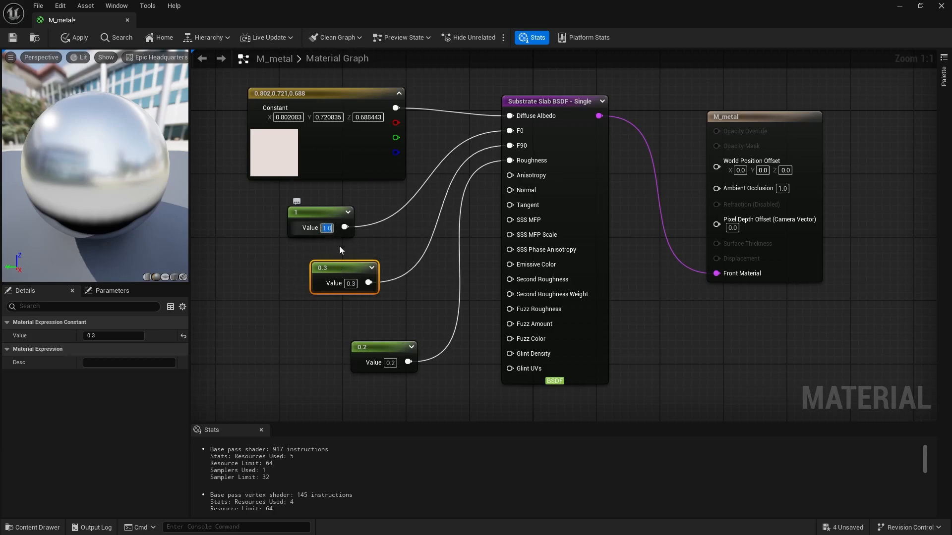
pyautogui.write('1.5')
pyautogui.press('Return')
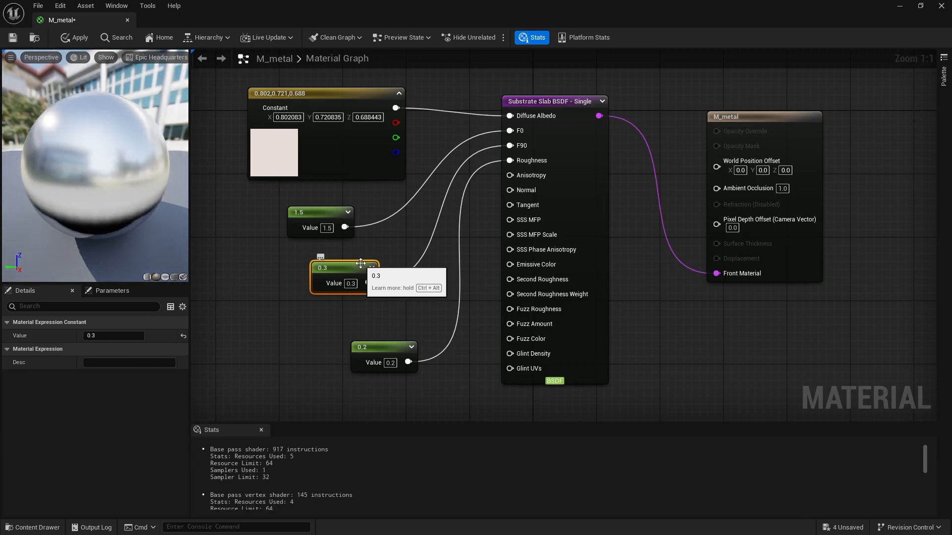
pyautogui.hotkey('ctrl', 'z')
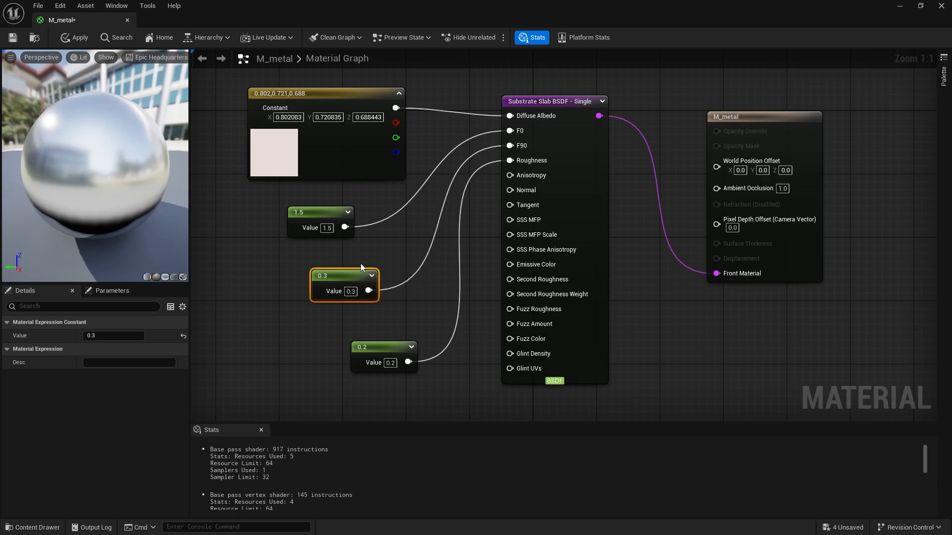
# Step: Set the F0 constant to 1.2
pyautogui.click(328, 229)
pyautogui.write('1.2')
pyautogui.press('Return')
# Step: Try 0.1 as the roughness constant's value and set it back to 0.2
pyautogui.click(390, 363)
pyautogui.write('0.1')
pyautogui.press('Return')
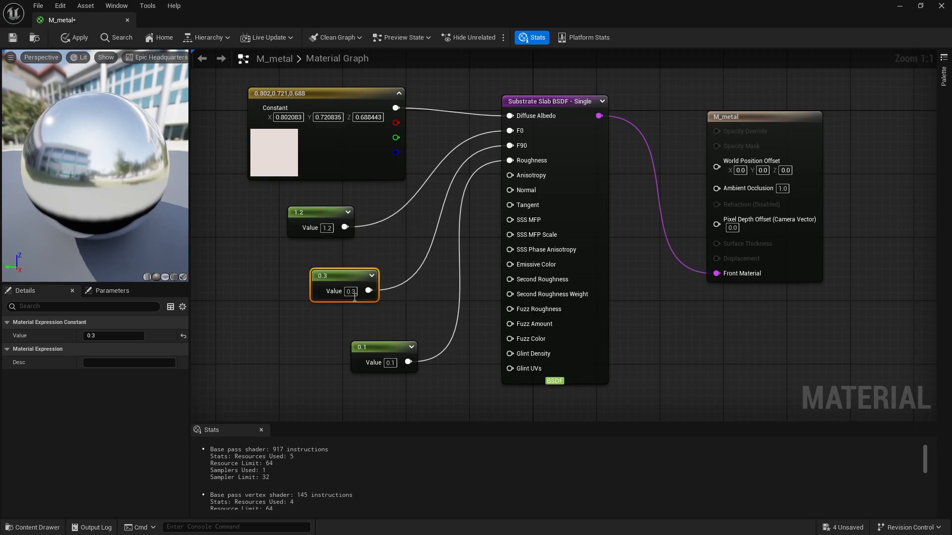
pyautogui.click(390, 362)
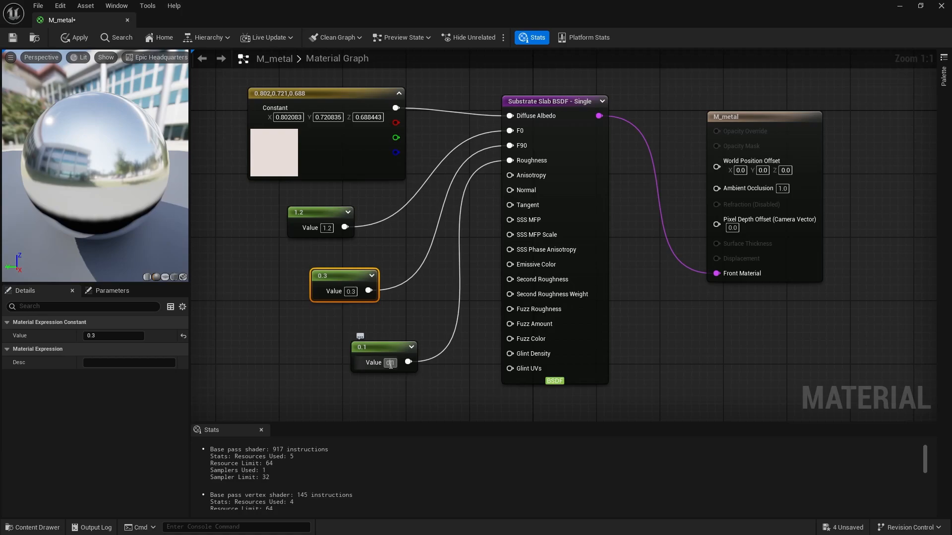
pyautogui.write('0')
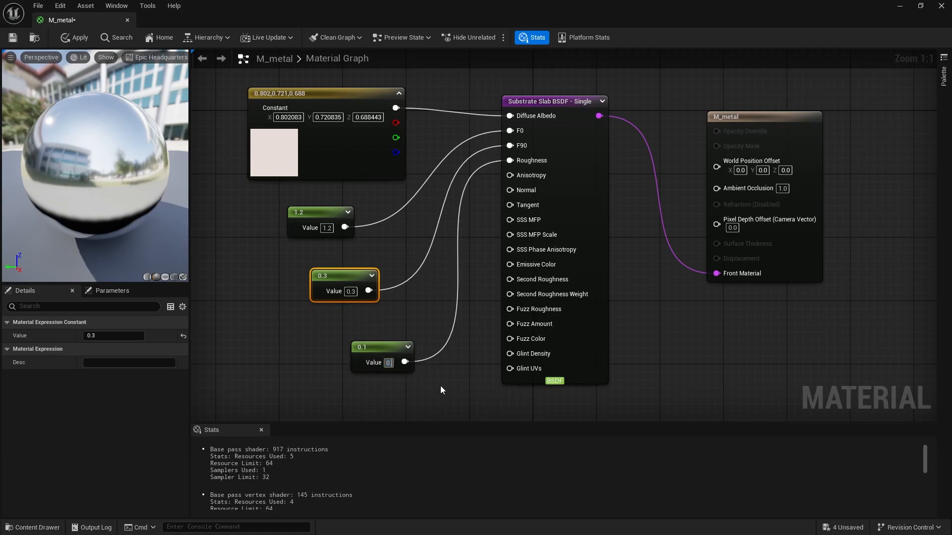
pyautogui.write('.2')
pyautogui.press('Return')
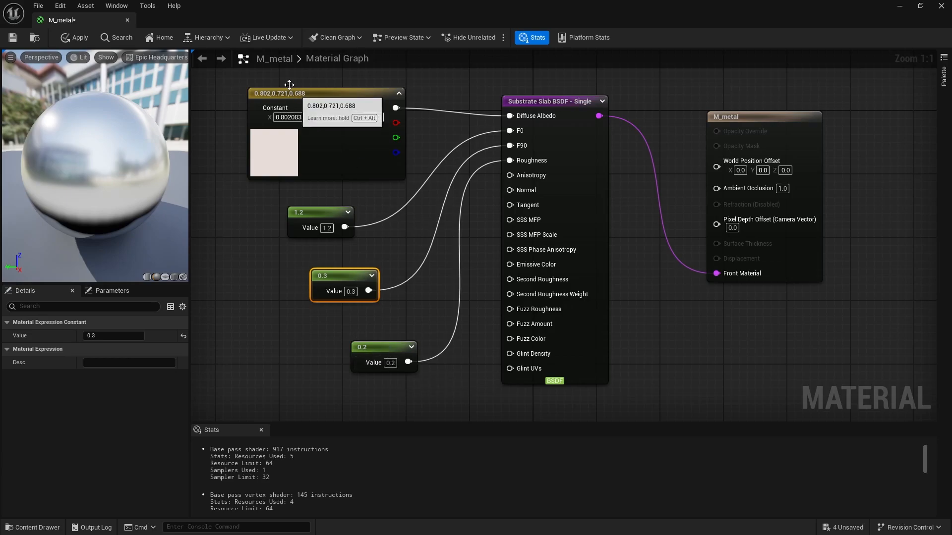
# Step: Apply the metal material changes and inspect the candle holder up close in the level
pyautogui.click(75, 38)
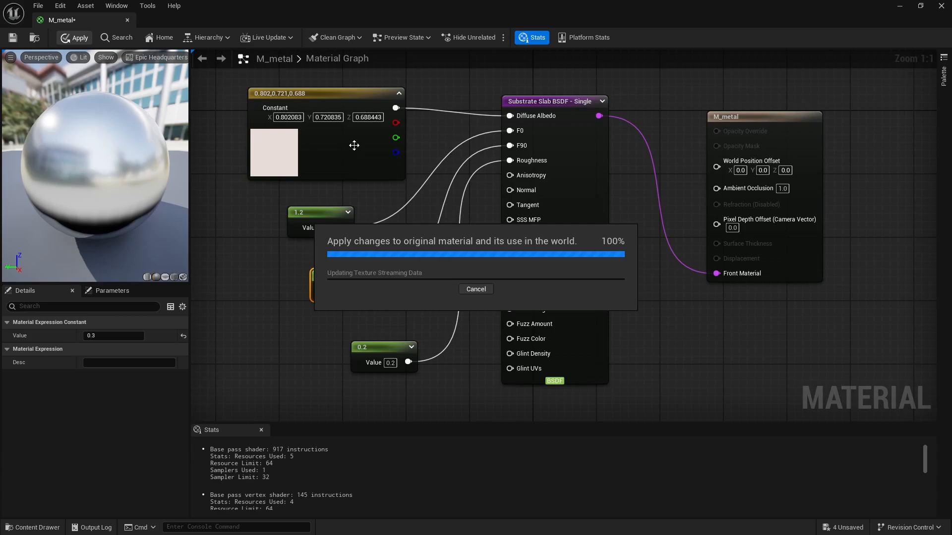
pyautogui.click(901, 8)
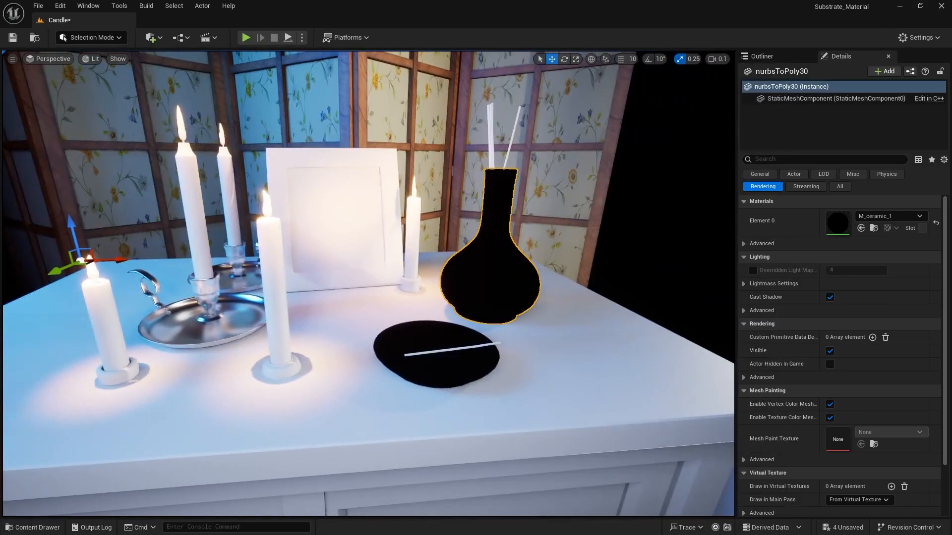
pyautogui.moveTo(368, 284); pyautogui.dragTo(290, 287, button='right')
pyautogui.moveTo(366, 379)
pyautogui.mouseDown(button='right')
pyautogui.moveTo(397, 379)
pyautogui.moveTo(366, 380)
pyautogui.mouseUp(button='right')
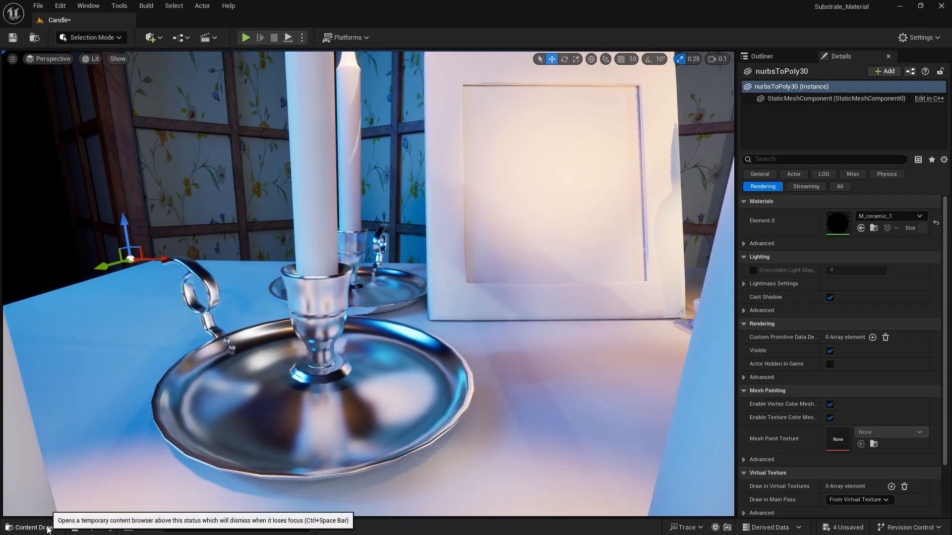
# Step: Reopen the M_metal material and set the F90 constant to 0.5
pyautogui.click(32, 527)
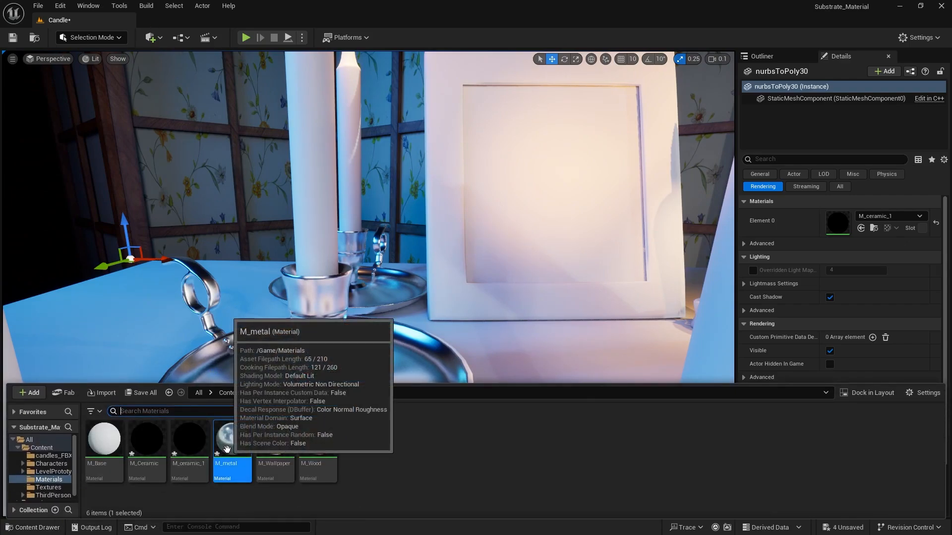
pyautogui.doubleClick(225, 450)
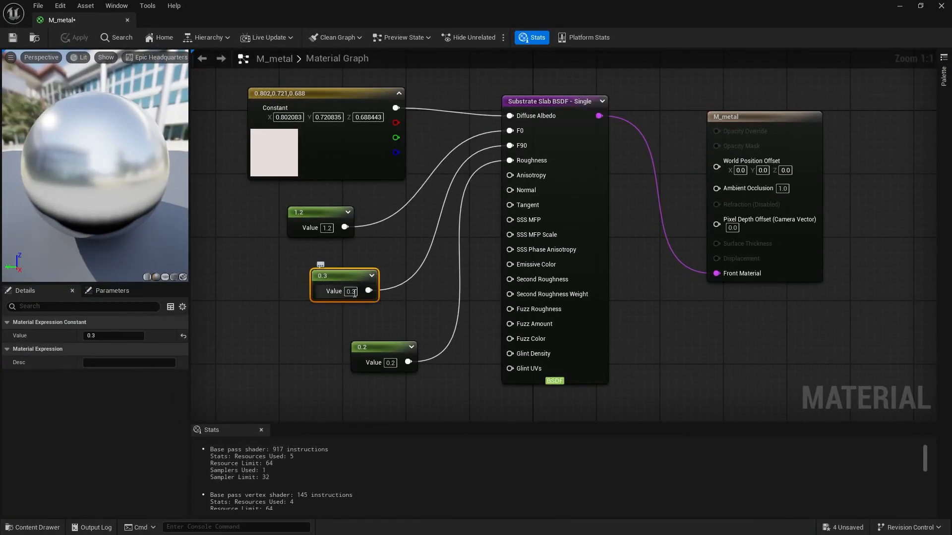
pyautogui.click(350, 291)
pyautogui.write('0.')
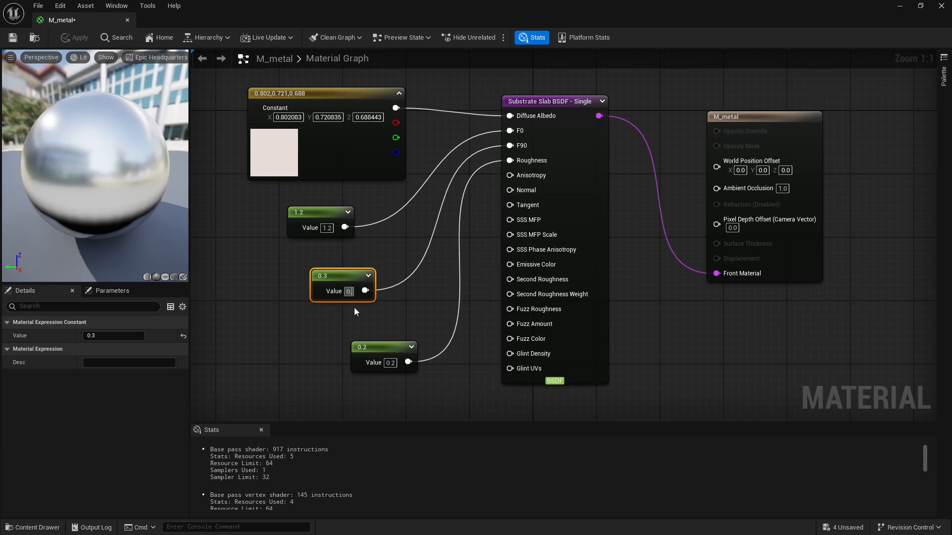
pyautogui.write('0.')
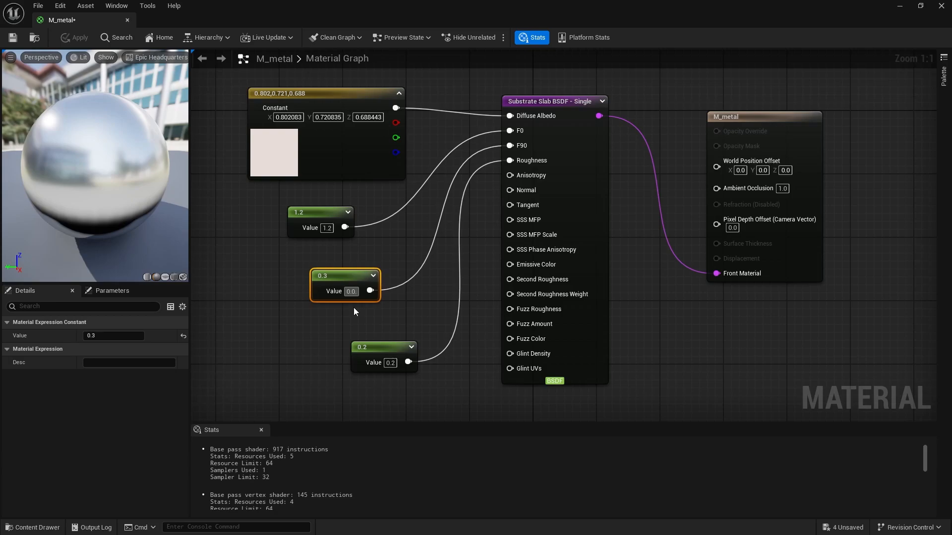
pyautogui.press('BackSpace')
pyautogui.press('BackSpace')
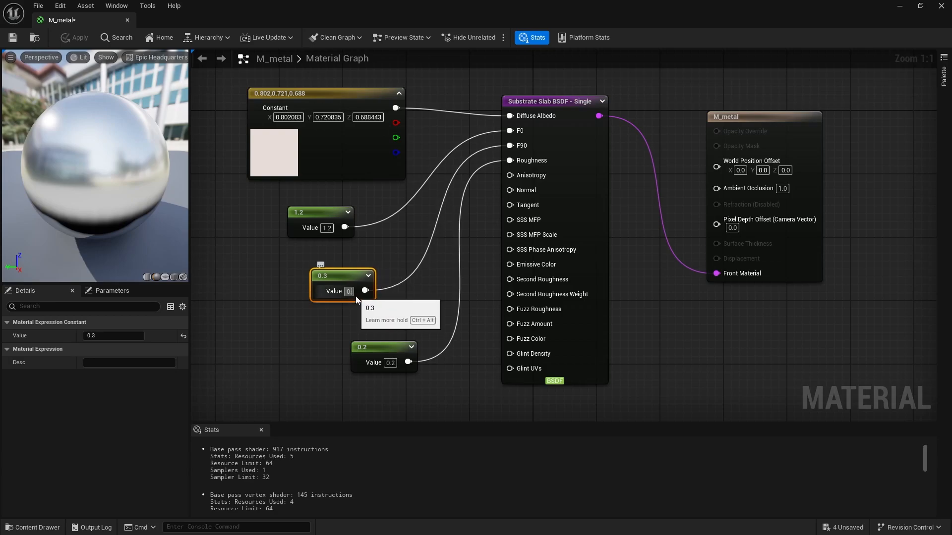
pyautogui.write('5')
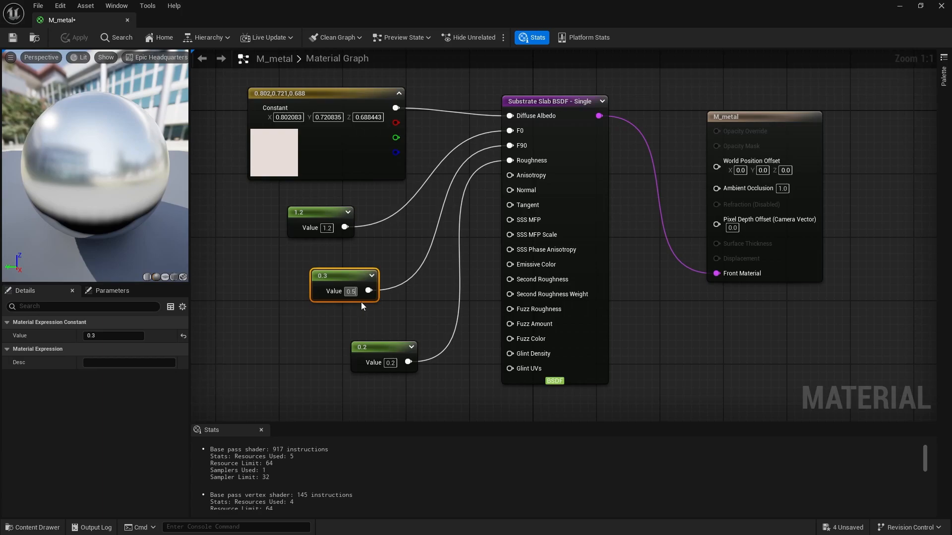
pyautogui.press('Return')
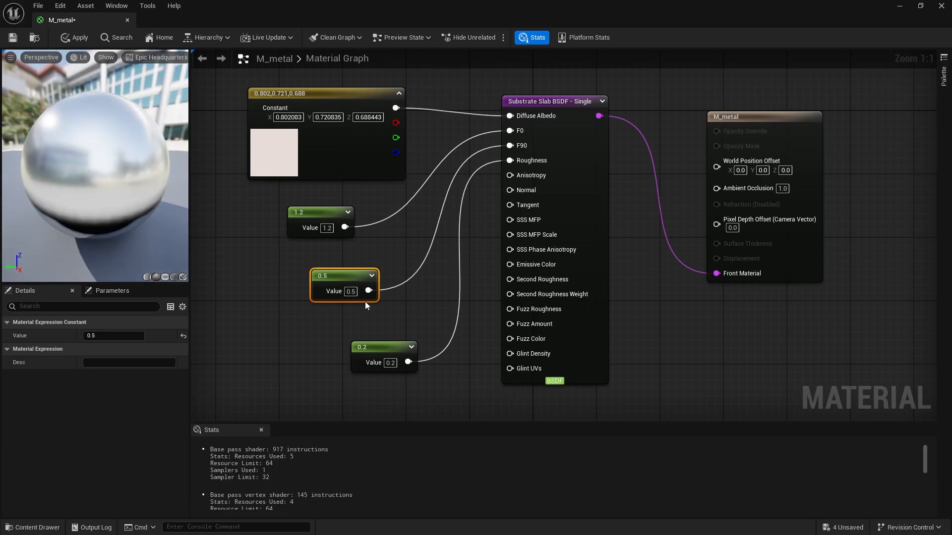
# Step: Apply the updated metal material with the scene in view and check the candle holder close up and from farther back
pyautogui.doubleClick(246, 17)
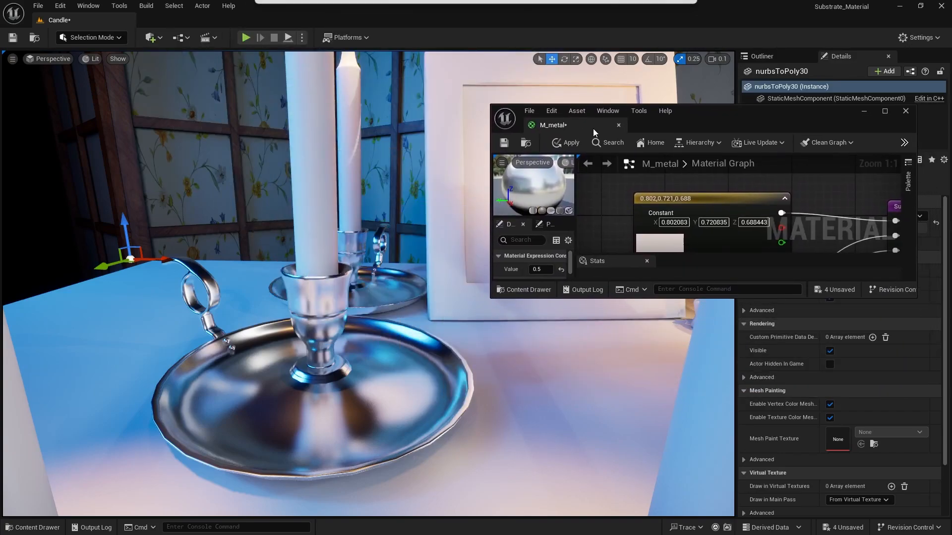
pyautogui.click(566, 144)
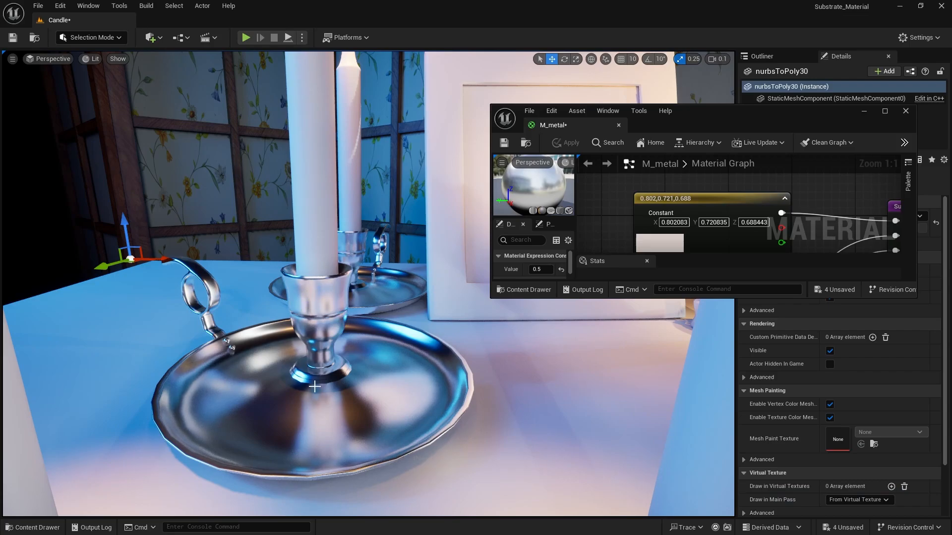
pyautogui.press('s')
pyautogui.moveTo(313, 431); pyautogui.dragTo(313, 382, button='right')
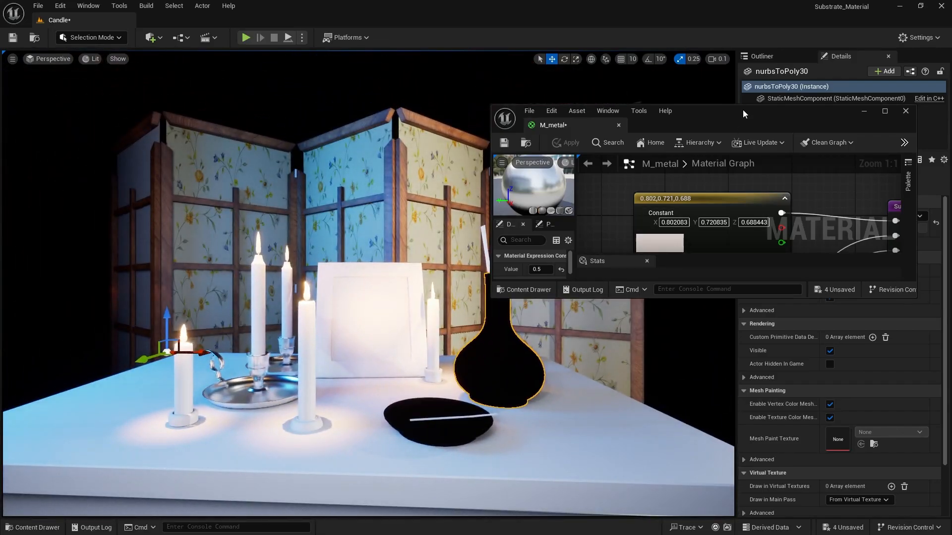
# Step: Close the M_metal material editor and save all modified assets and the level
pyautogui.moveTo(742, 109); pyautogui.dragTo(543, 2)
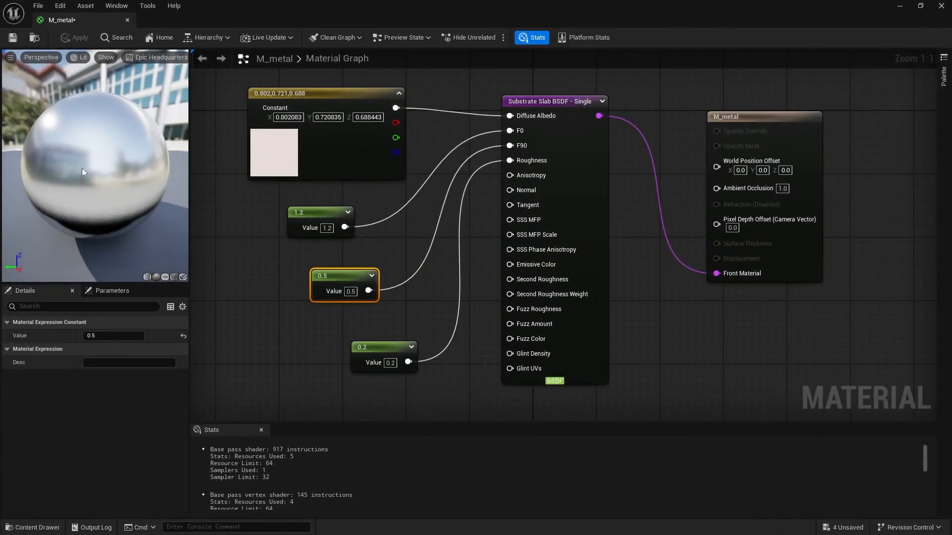
pyautogui.click(128, 20)
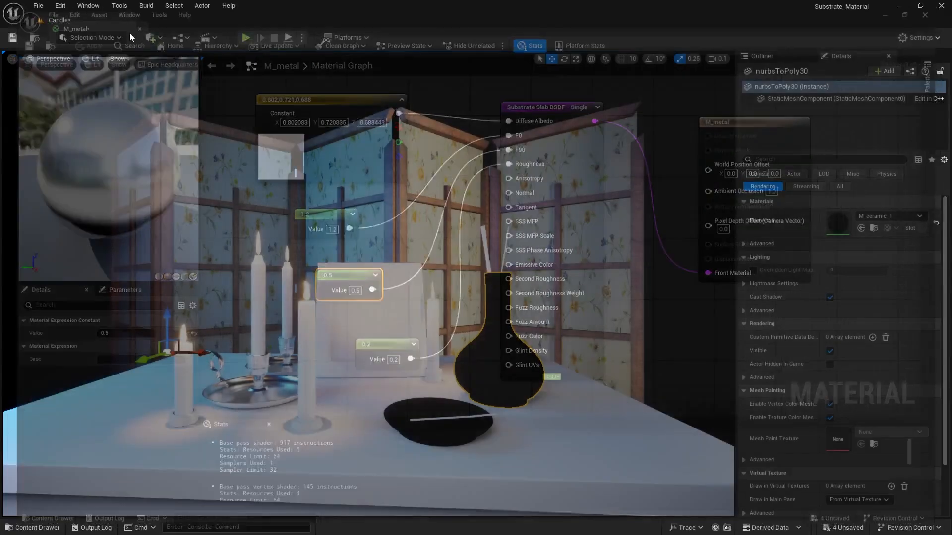
pyautogui.click(32, 528)
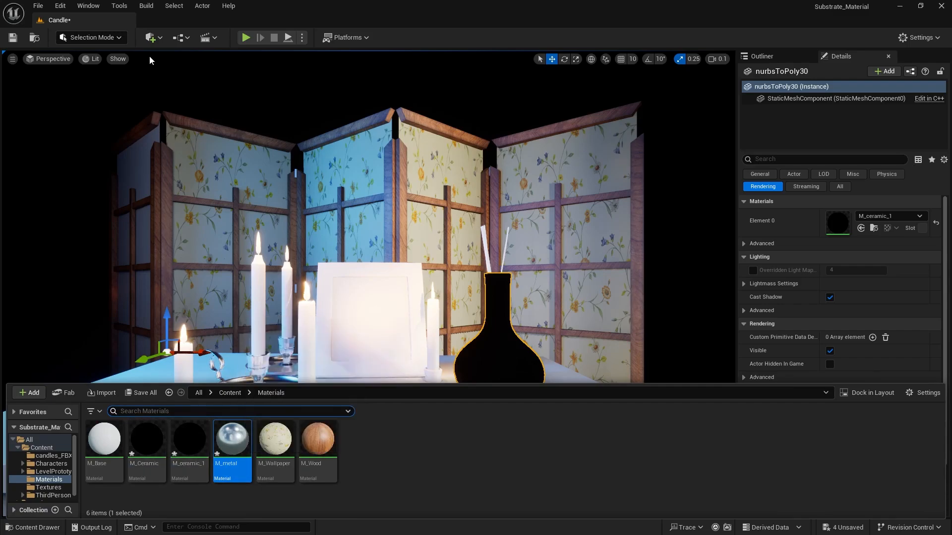
pyautogui.click(37, 6)
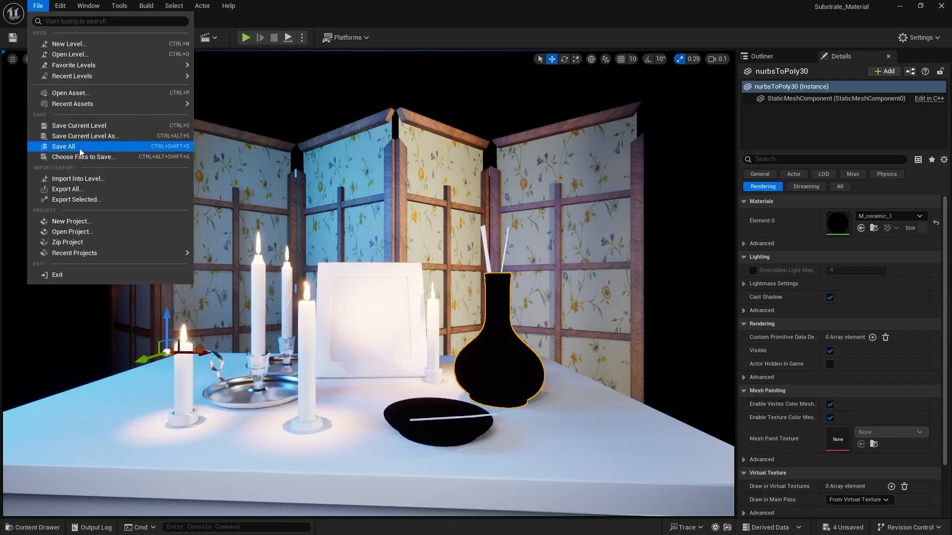
pyautogui.click(81, 146)
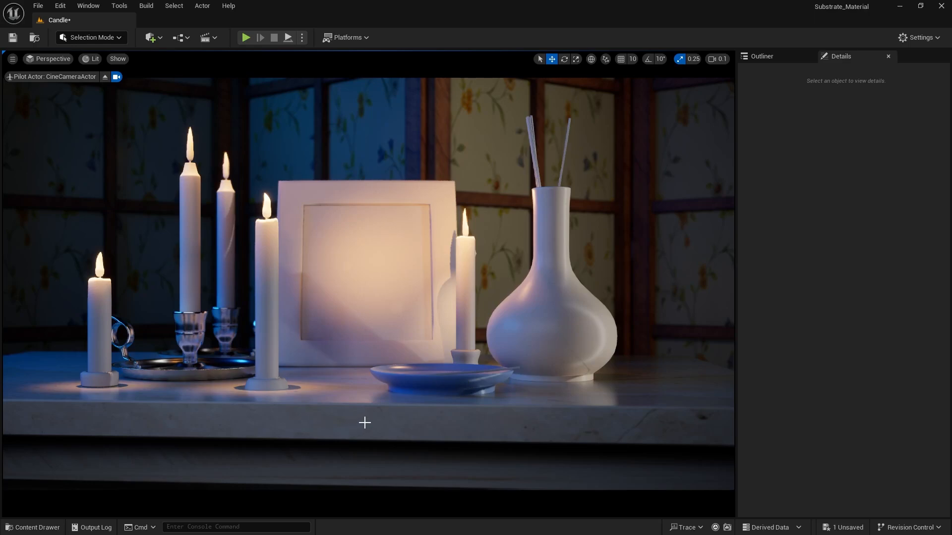
# Step: Select the three small bases under the standalone candles on the table
pyautogui.click(265, 385)
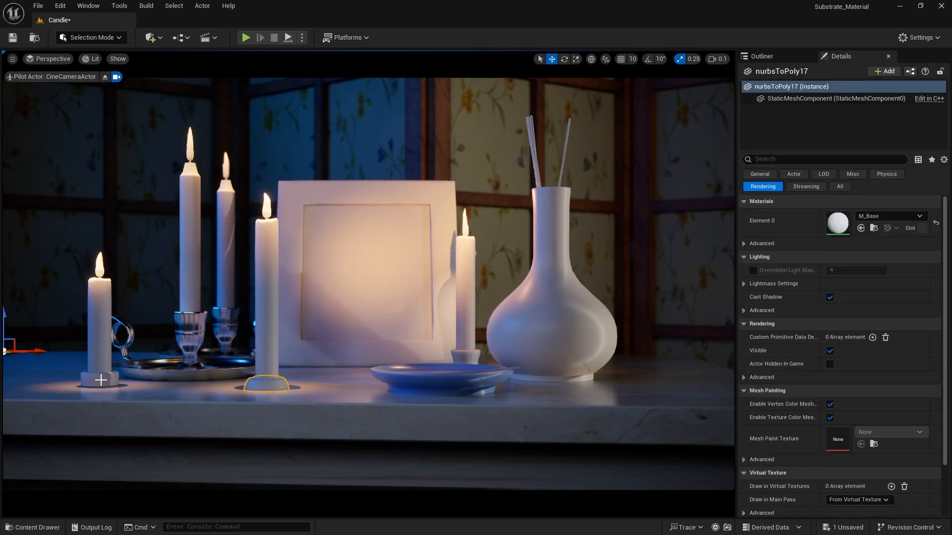
pyautogui.keyDown('ctrl'); pyautogui.click(101, 380); pyautogui.keyUp('ctrl')
pyautogui.keyDown('ctrl'); pyautogui.click(465, 360); pyautogui.keyUp('ctrl')
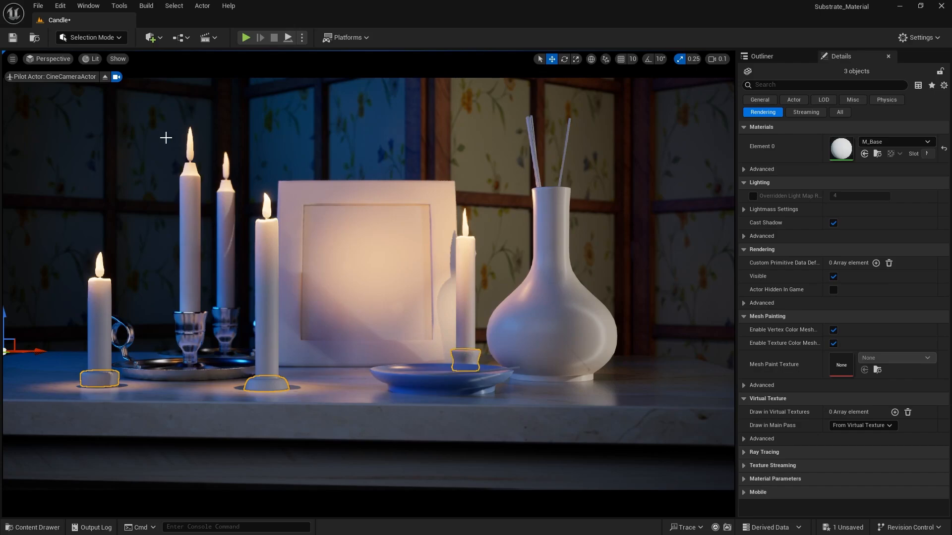
# Step: Leave the piloted camera to examine the selected candle bases from above, and return to the CineCameraActor view
pyautogui.click(106, 76)
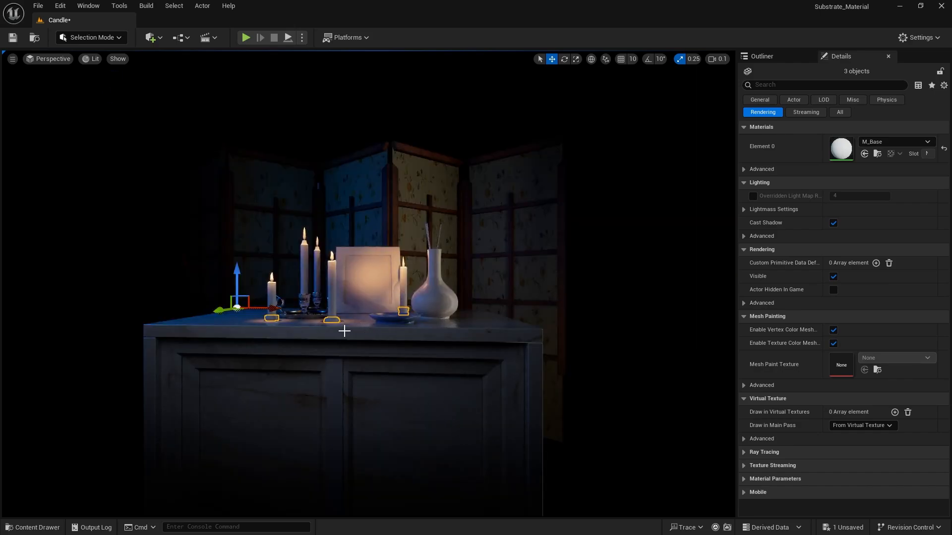
pyautogui.moveTo(344, 330); pyautogui.dragTo(250, 254, button='right')
pyautogui.press('w')
pyautogui.press('s')
pyautogui.press('a')
pyautogui.press('d')
pyautogui.press('q')
pyautogui.press('a')
pyautogui.press('s')
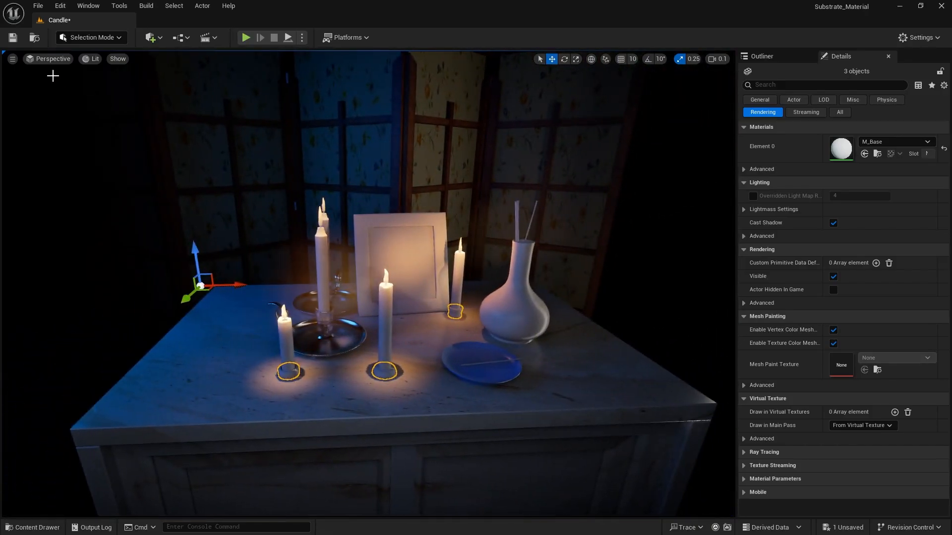
pyautogui.click(50, 58)
pyautogui.click(84, 184)
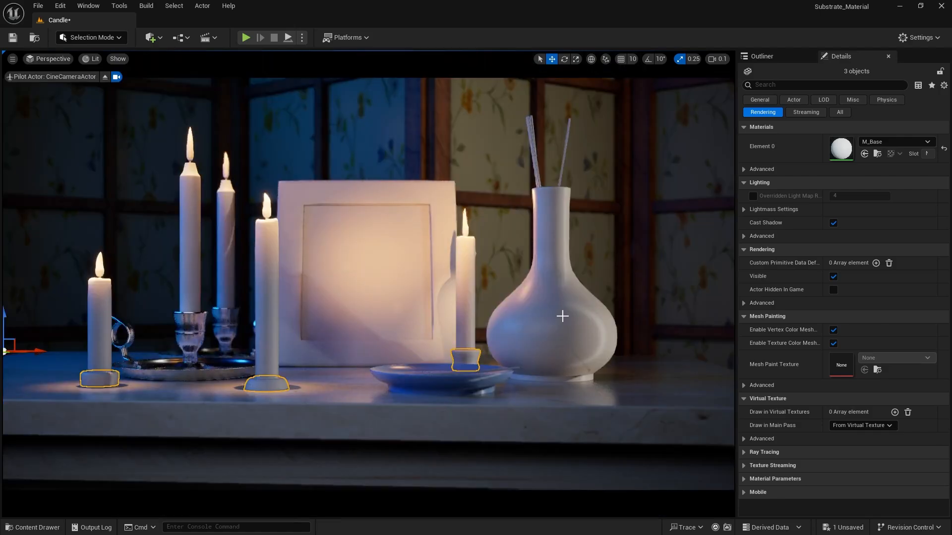
# Step: Assign the M_metal material to Element 0 of the three selected candle bases
pyautogui.click(911, 143)
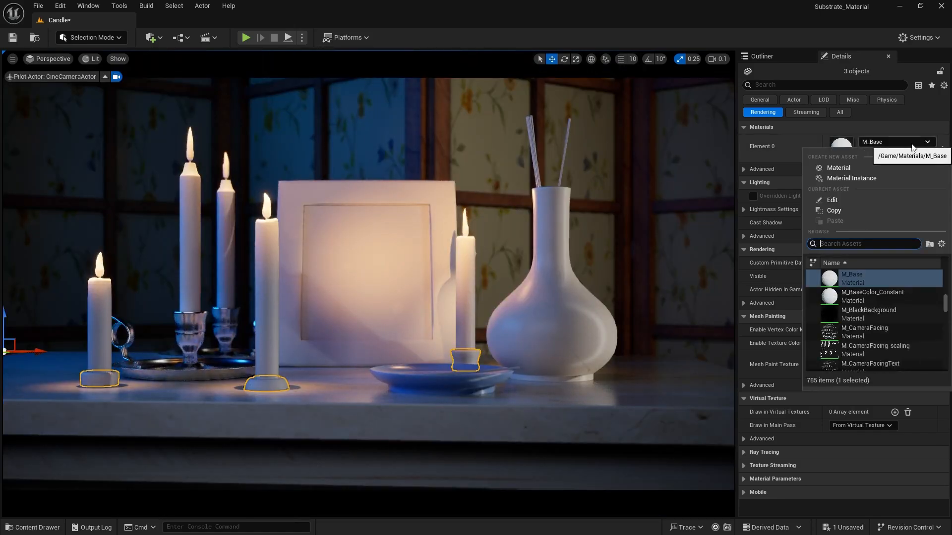
pyautogui.write('m_met')
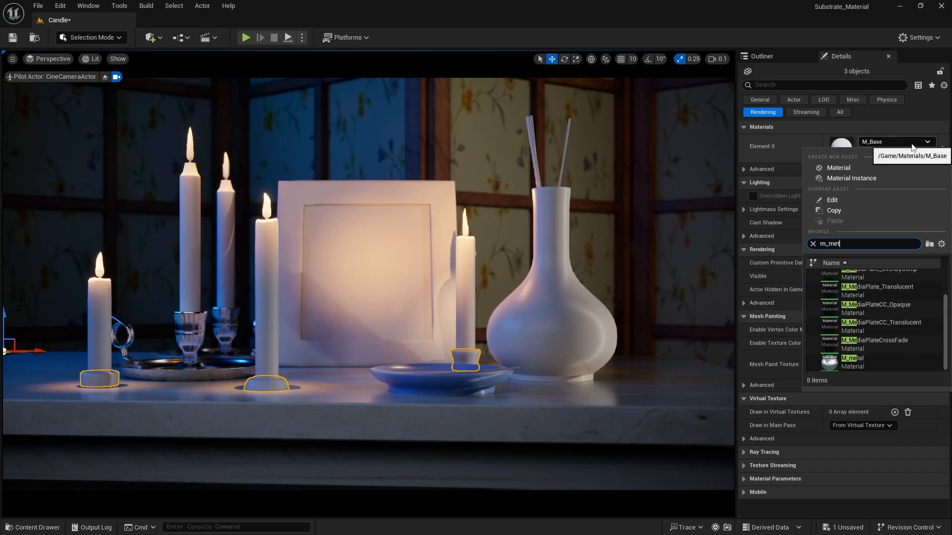
pyautogui.write('a')
pyautogui.click(858, 278)
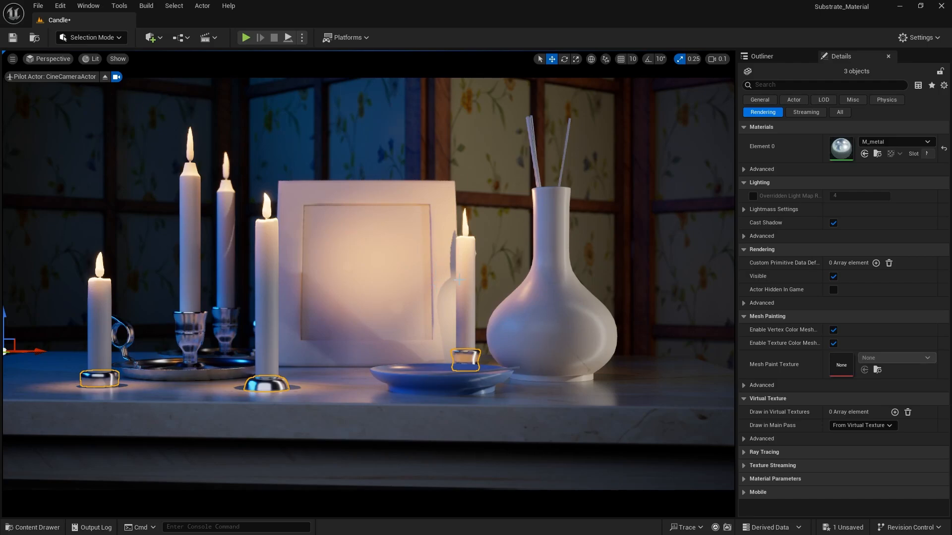
# Step: Select the picture frame and create a new material named M_Frame in the Materials folder
pyautogui.click(420, 260)
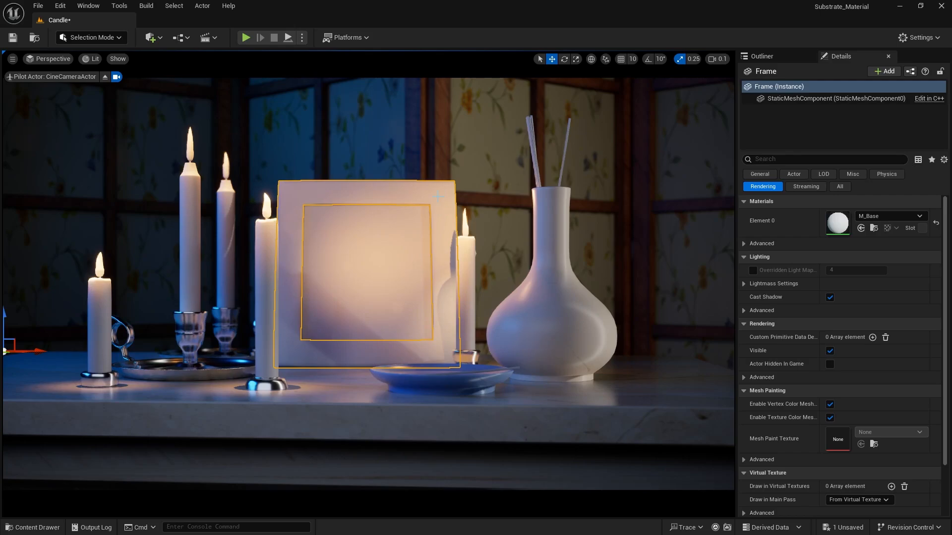
pyautogui.click(22, 529)
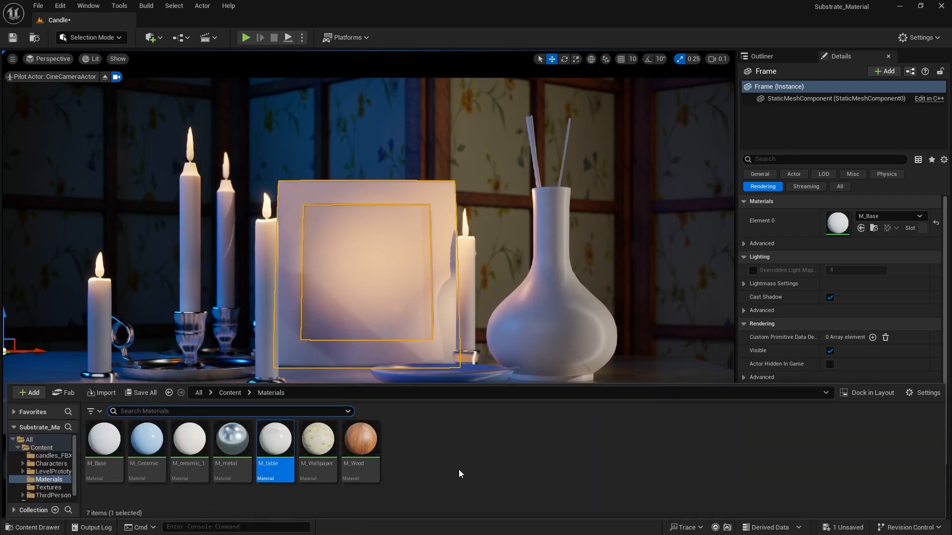
pyautogui.rightClick(423, 438)
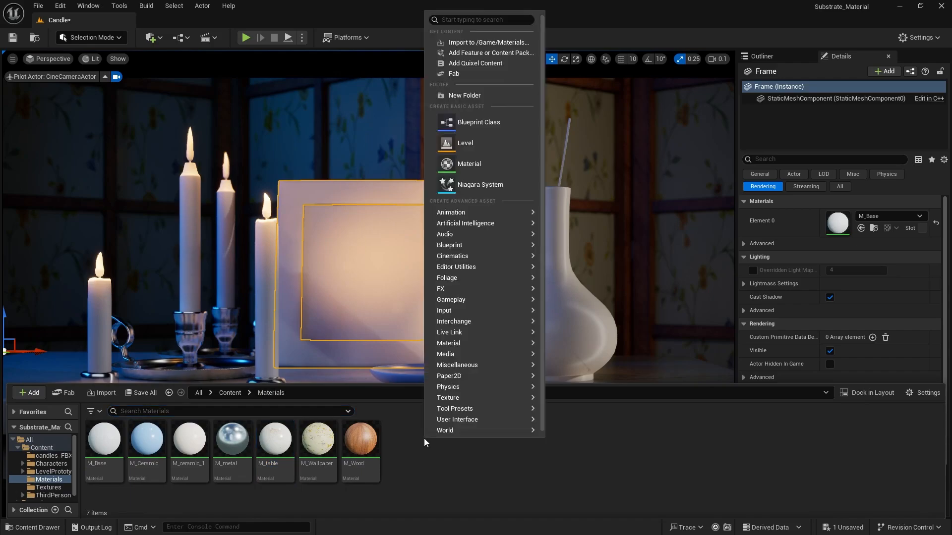
pyautogui.click(480, 166)
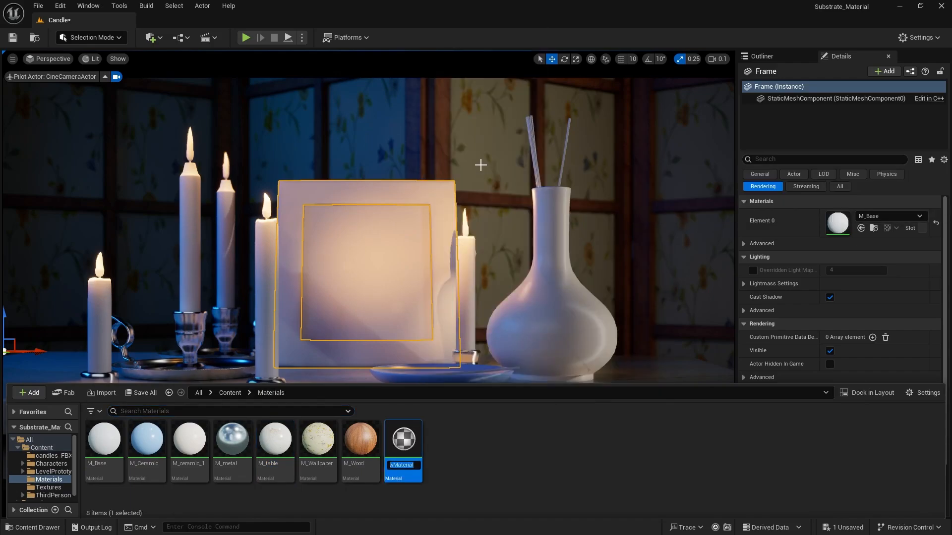
pyautogui.write('m')
pyautogui.press('BackSpace')
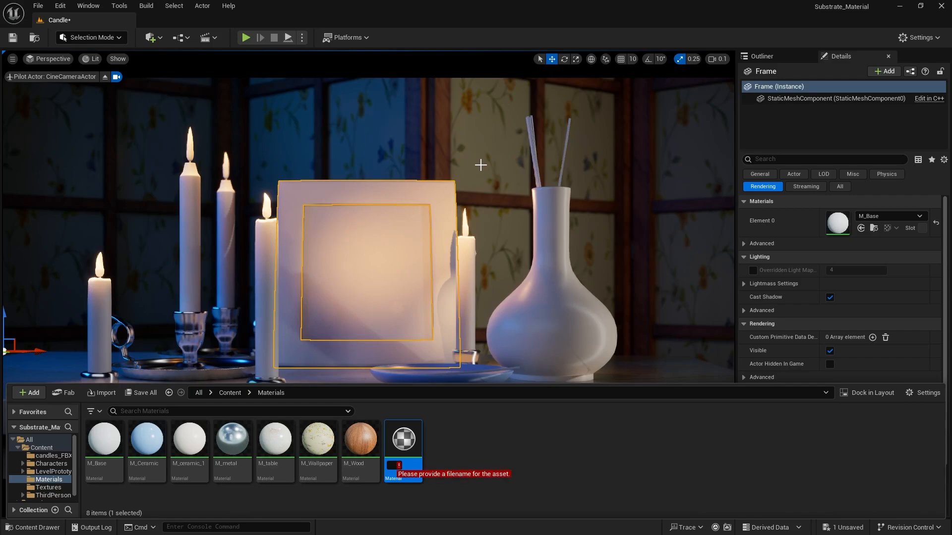
pyautogui.write('M_Frame')
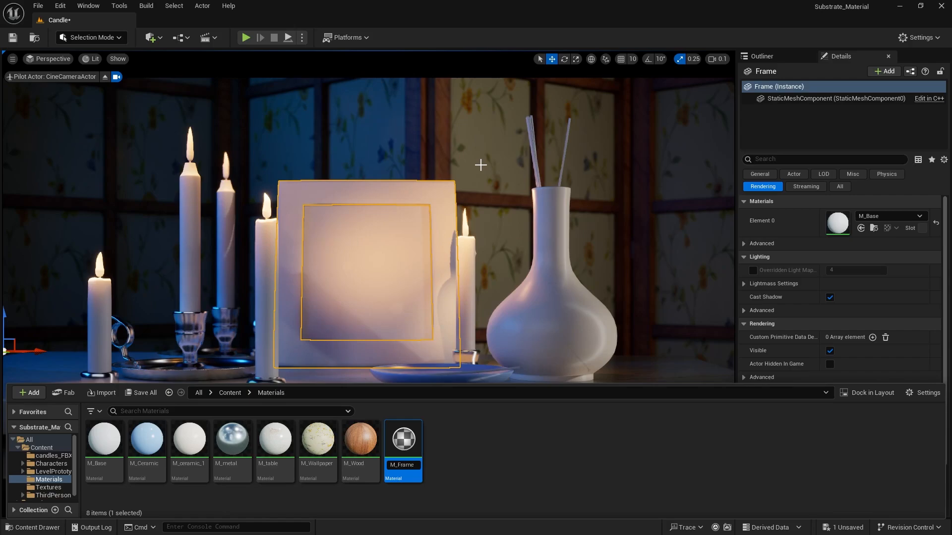
pyautogui.press('Return')
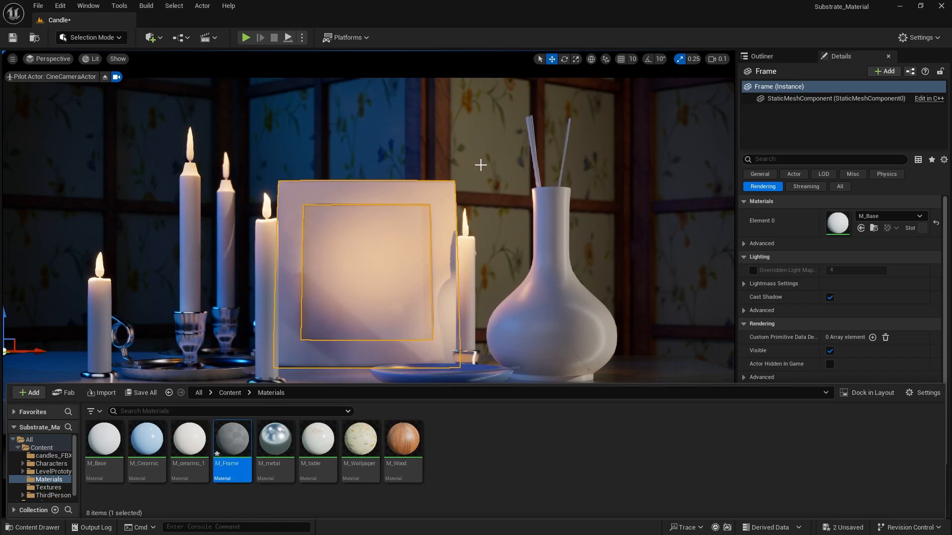
# Step: Create another material named M_Photo in the Materials folder and save the level and all assets
pyautogui.rightClick(465, 441)
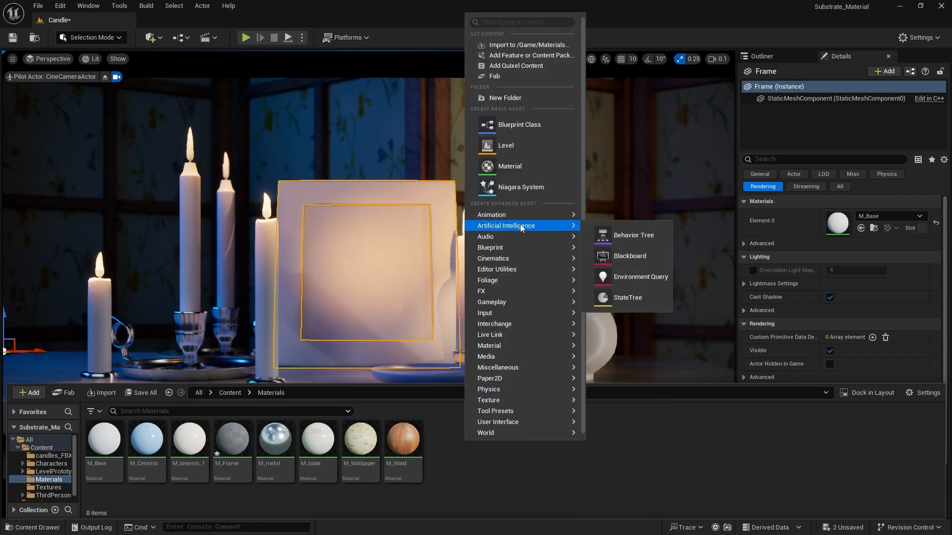
pyautogui.click(513, 168)
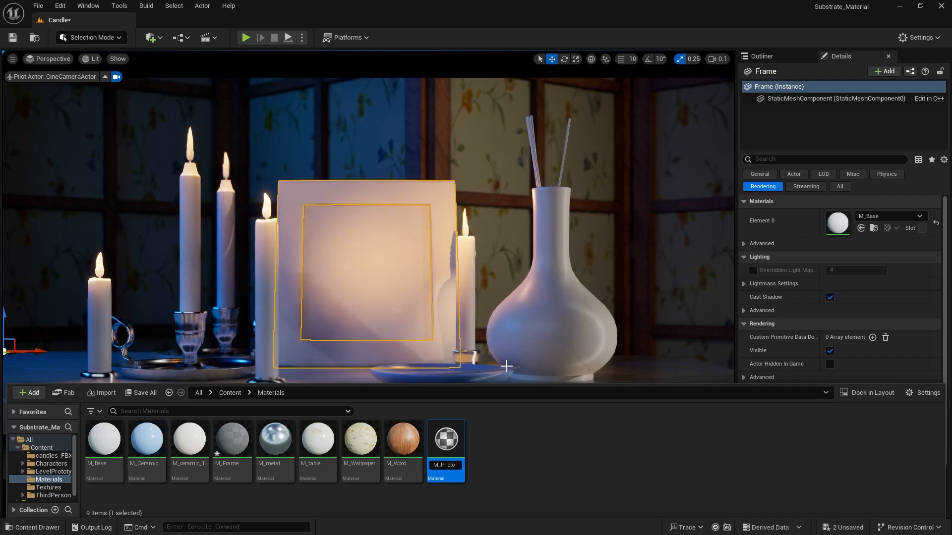
pyautogui.press('Return')
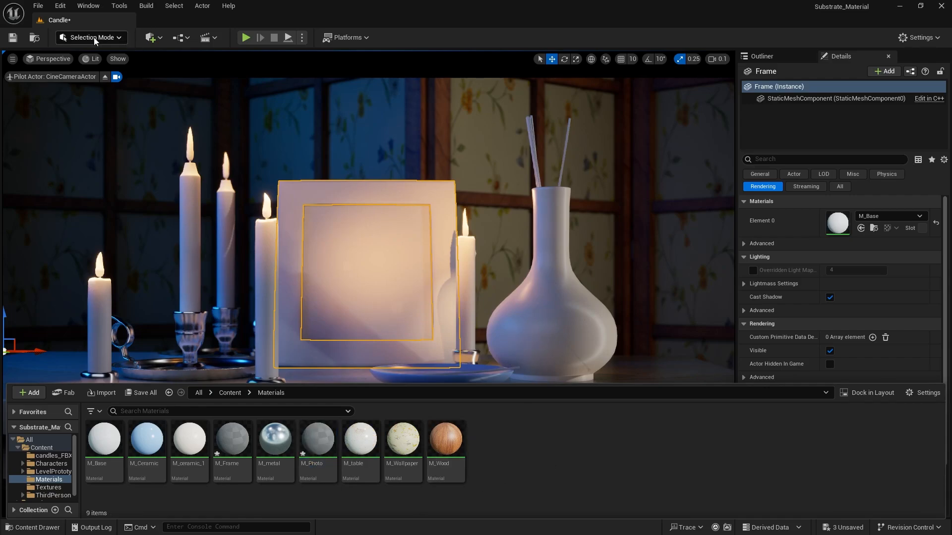
pyautogui.click(37, 6)
pyautogui.click(90, 147)
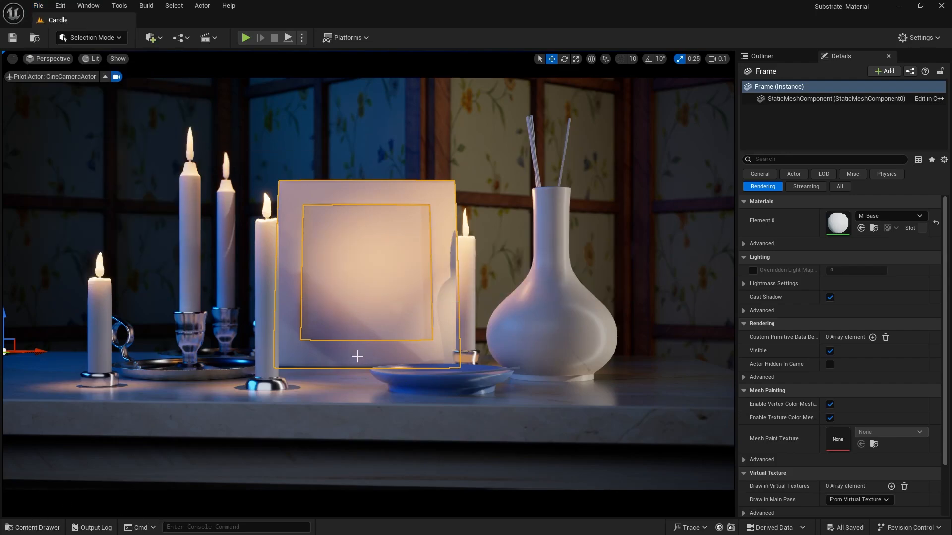
# Step: Assign the M_Frame material to the selected picture frame
pyautogui.click(884, 217)
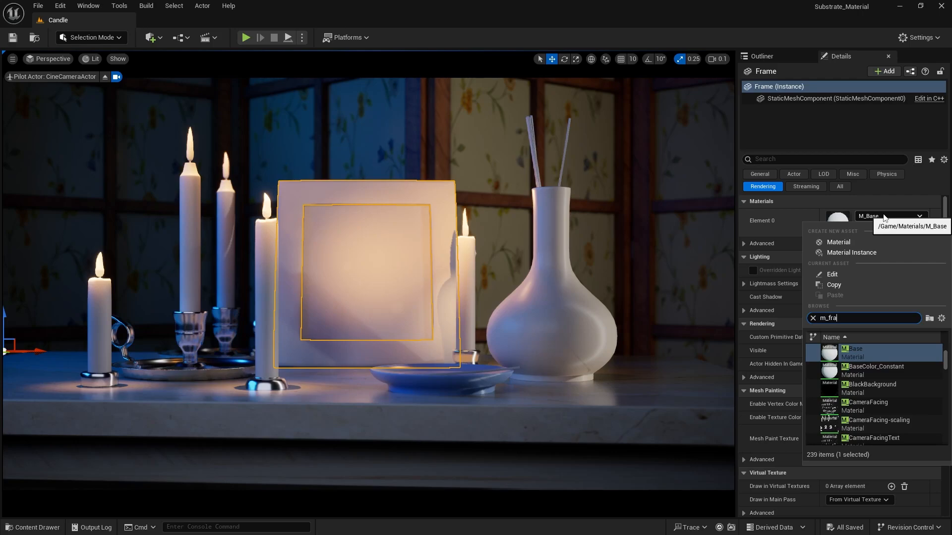
pyautogui.write('m_fra')
pyautogui.click(867, 357)
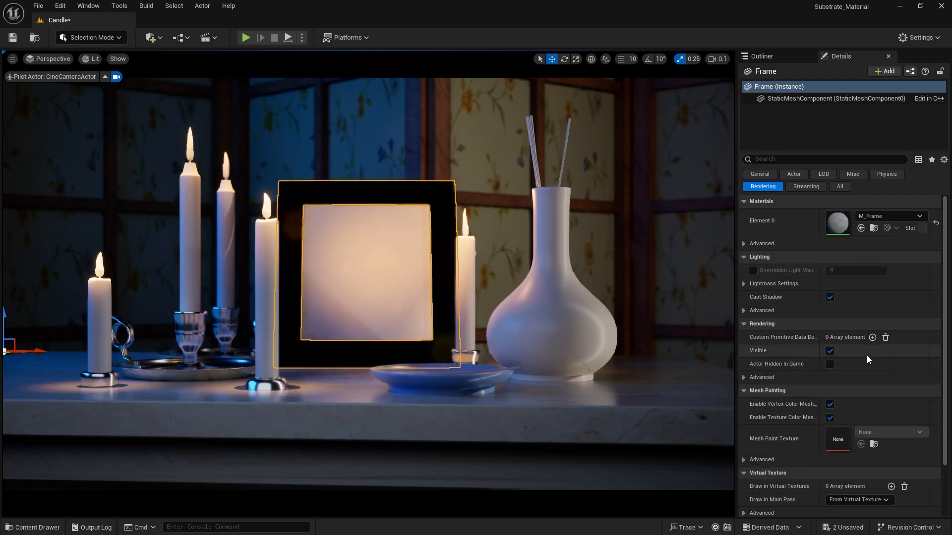
# Step: Open M_Frame in a maximized material editor and delete the default shading node feeding Front Material
pyautogui.click(30, 527)
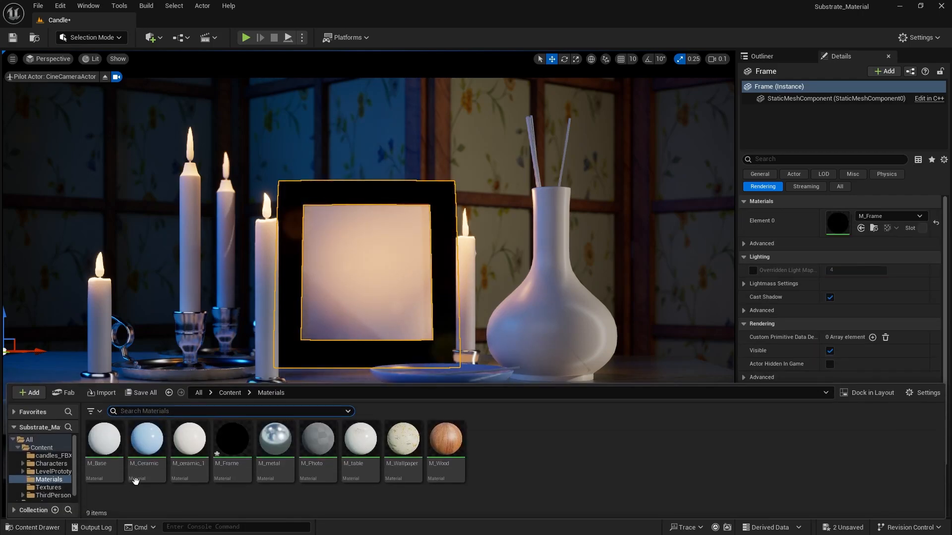
pyautogui.doubleClick(232, 441)
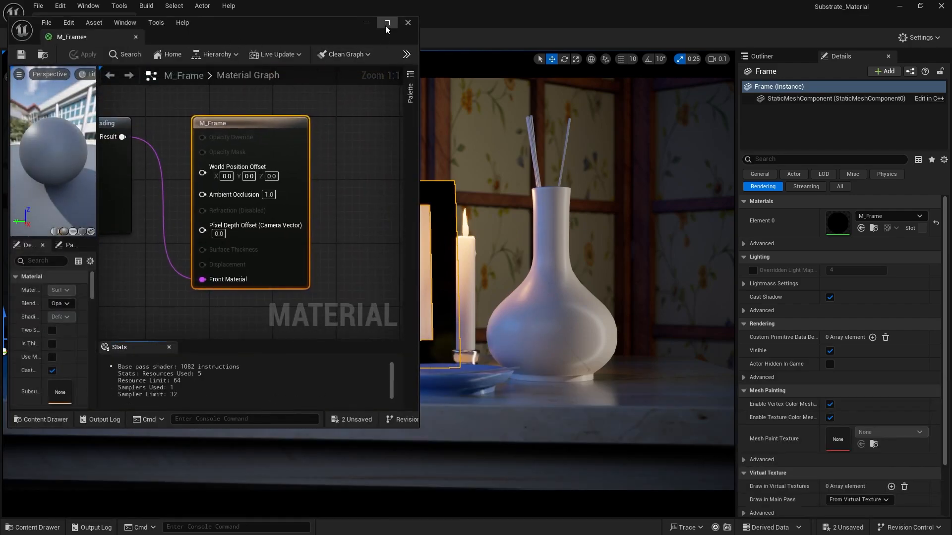
pyautogui.click(386, 23)
pyautogui.moveTo(307, 329); pyautogui.dragTo(573, 340, button='right')
pyautogui.moveTo(514, 336); pyautogui.dragTo(341, 87)
pyautogui.press('Delete')
# Step: Add a Substrate Slab BSDF node beside the M_Frame output node and connect it to Front Material
pyautogui.rightClick(470, 174)
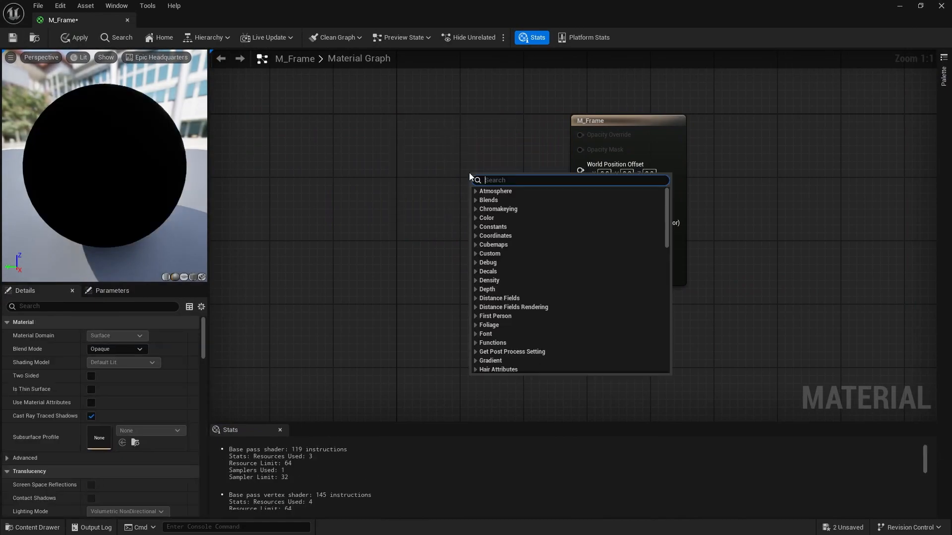
pyautogui.write('slab')
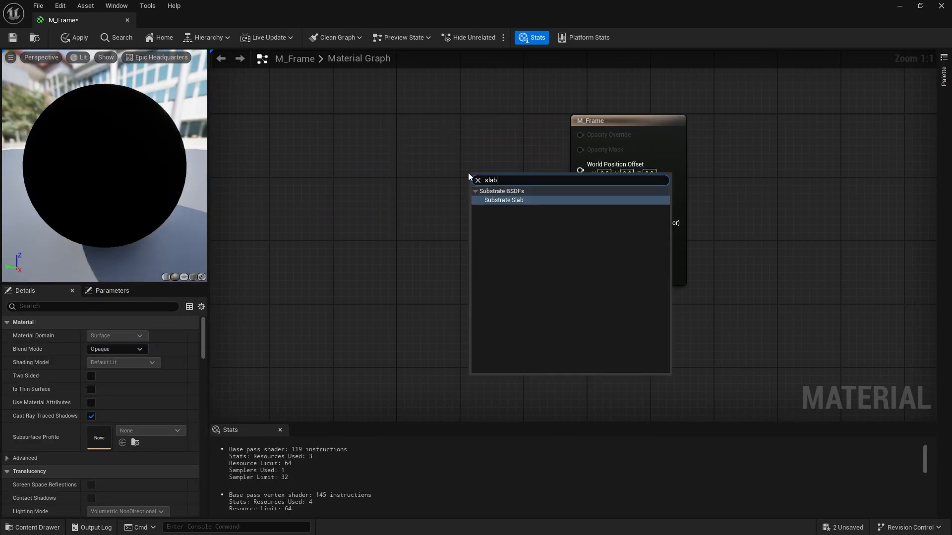
pyautogui.press('Return')
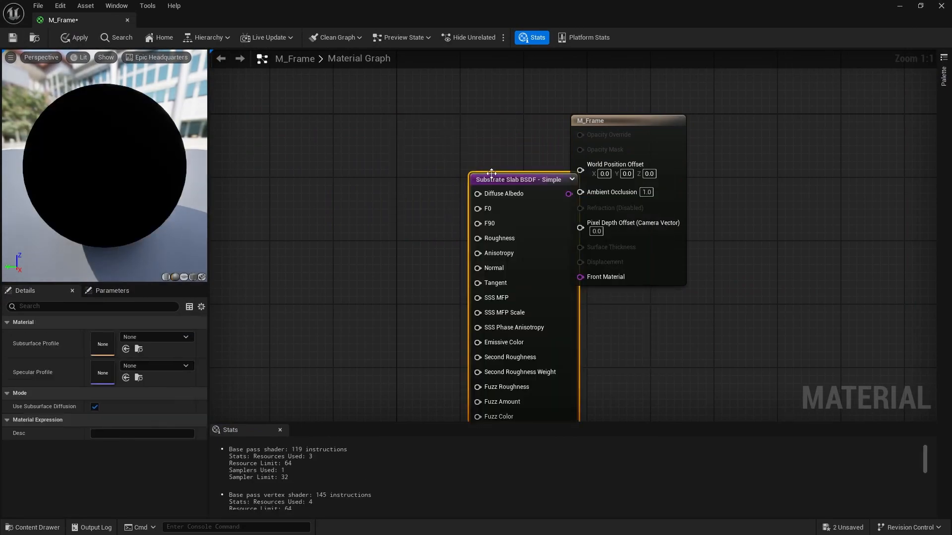
pyautogui.moveTo(495, 179); pyautogui.dragTo(475, 188, button='right')
pyautogui.moveTo(476, 188); pyautogui.dragTo(405, 104)
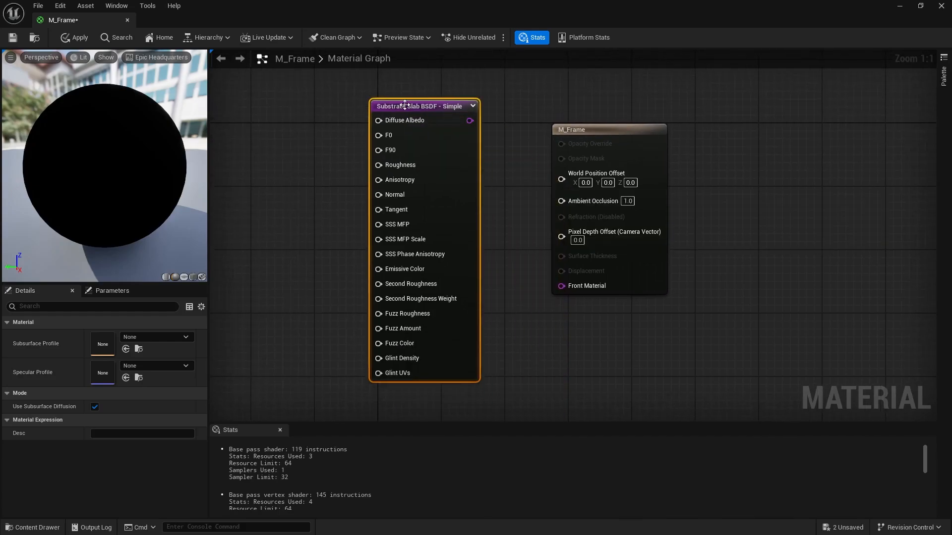
pyautogui.moveTo(469, 122); pyautogui.dragTo(558, 288)
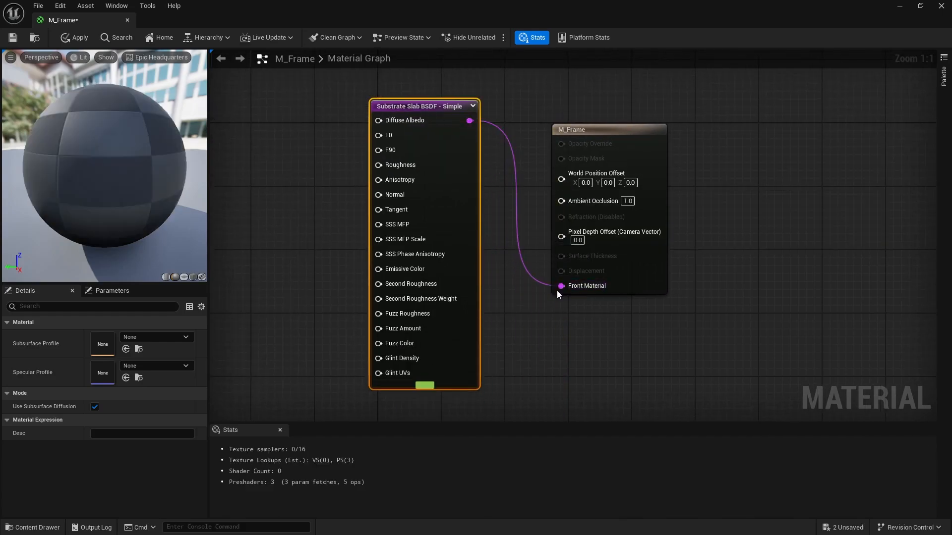
# Step: Add a three-component vector constant and connect it to the slab's Diffuse Albedo input
pyautogui.moveTo(338, 168); pyautogui.dragTo(490, 203, button='right')
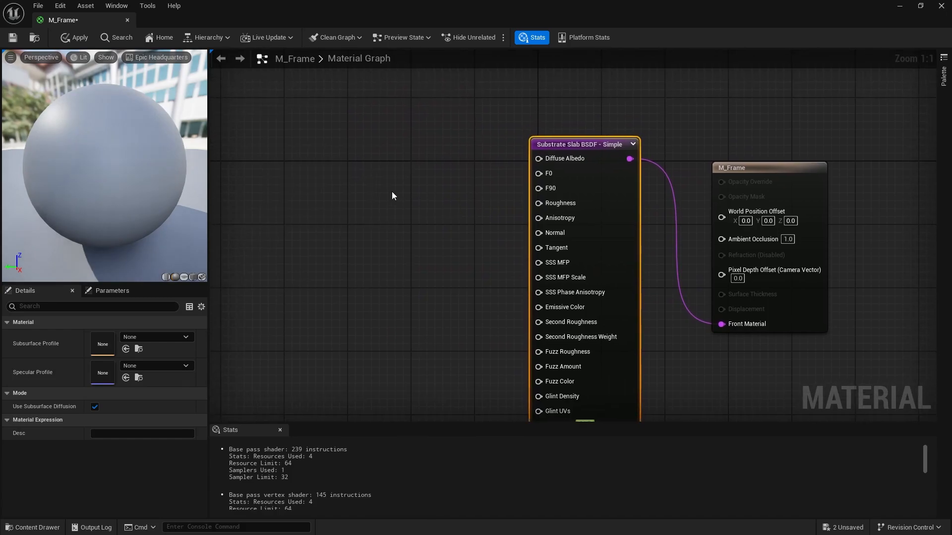
pyautogui.press('3')
pyautogui.click(360, 181)
pyautogui.moveTo(404, 184); pyautogui.dragTo(539, 158)
# Step: Set the vector constant's color to a muted brown of about 0.224, 0.139, 0.098 and move the node up, clear of the slab
pyautogui.click(143, 336)
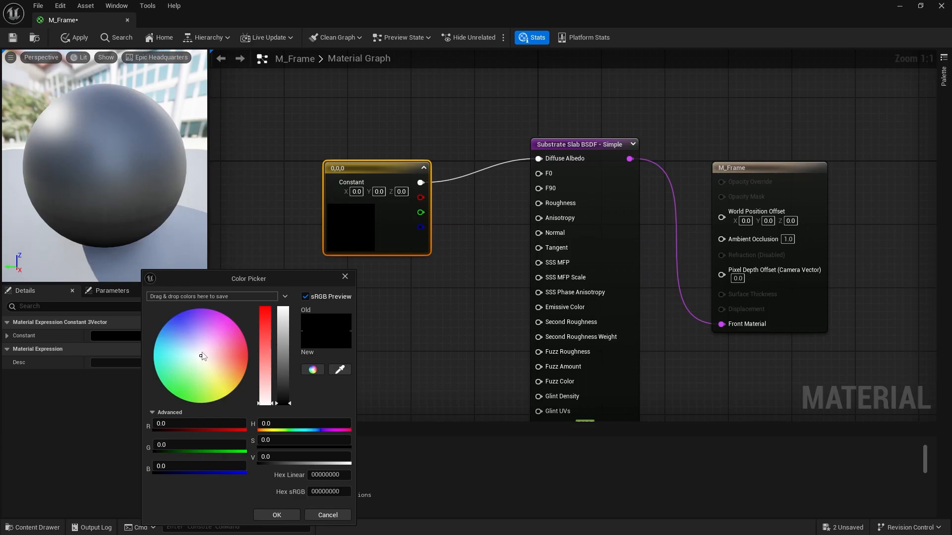
pyautogui.moveTo(202, 356); pyautogui.dragTo(221, 357)
pyautogui.moveTo(285, 352); pyautogui.dragTo(289, 372)
pyautogui.moveTo(233, 358)
pyautogui.mouseDown()
pyautogui.moveTo(214, 368)
pyautogui.moveTo(226, 365)
pyautogui.mouseUp()
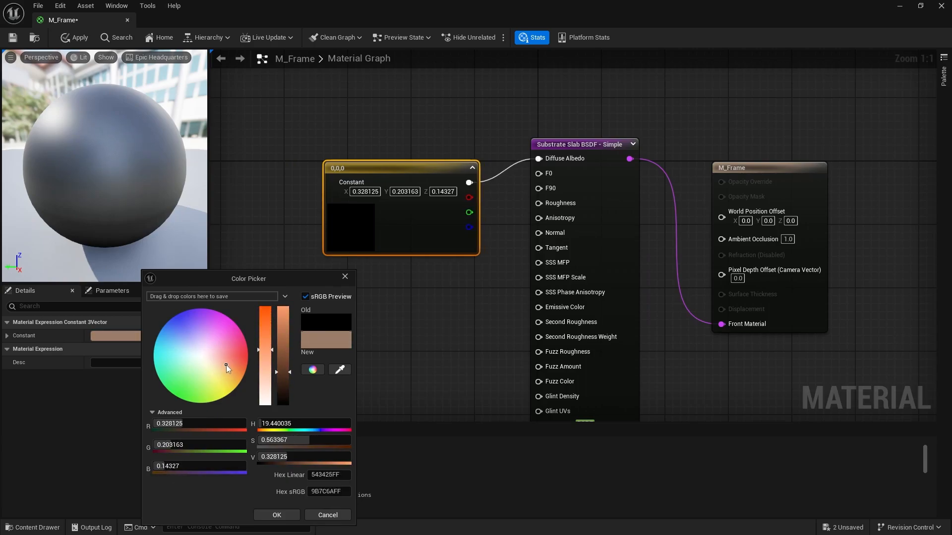
pyautogui.moveTo(288, 373); pyautogui.dragTo(289, 383)
pyautogui.click(276, 513)
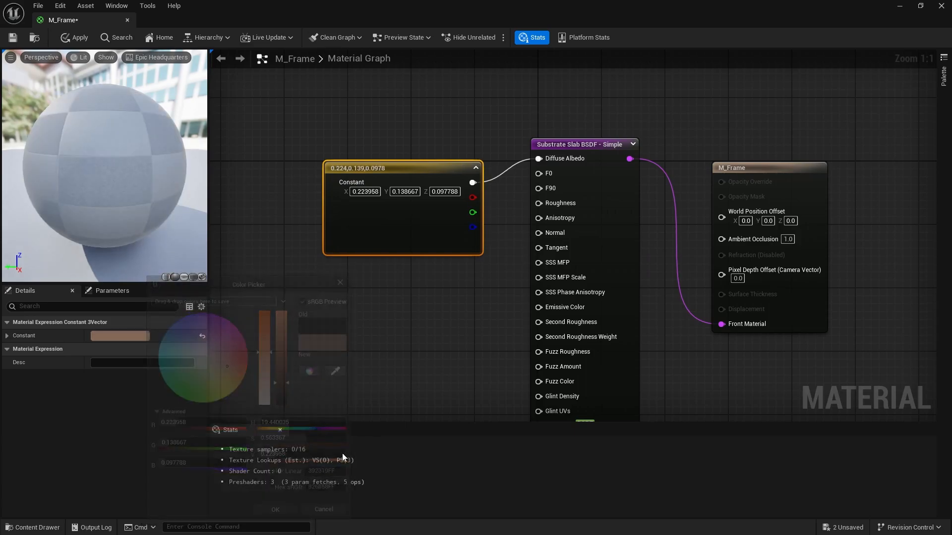
pyautogui.moveTo(396, 178); pyautogui.dragTo(364, 138)
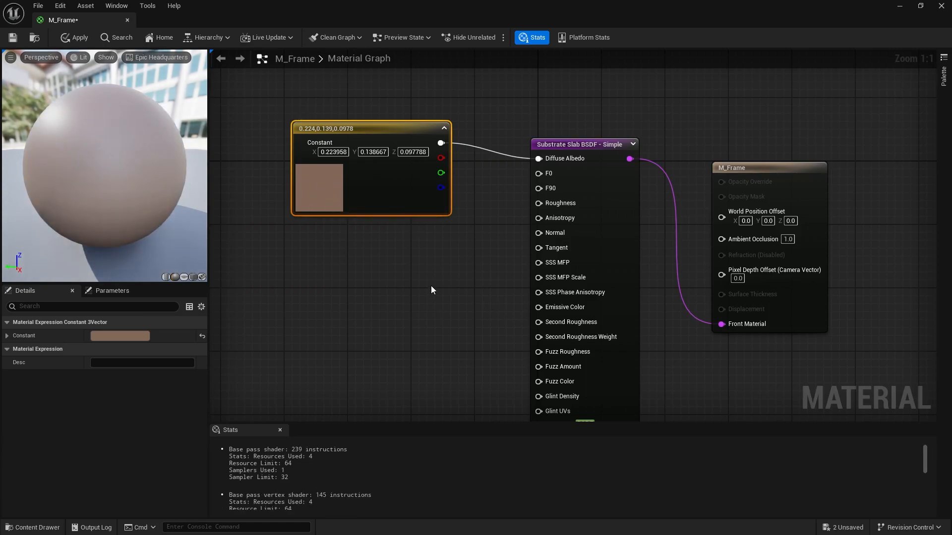
# Step: Add a scalar Constant node below the color constant and connect it to the slab's F0 input
pyautogui.click(406, 277)
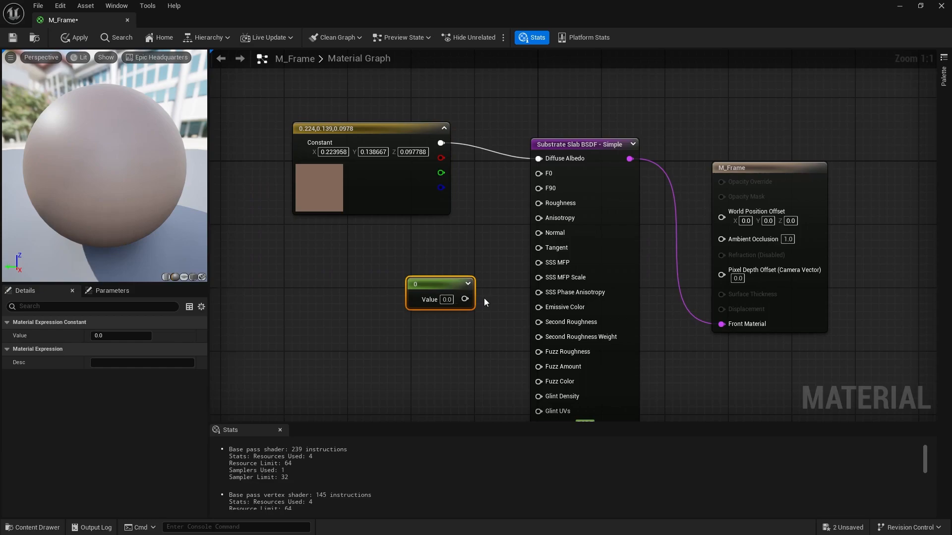
pyautogui.moveTo(464, 299); pyautogui.dragTo(537, 174)
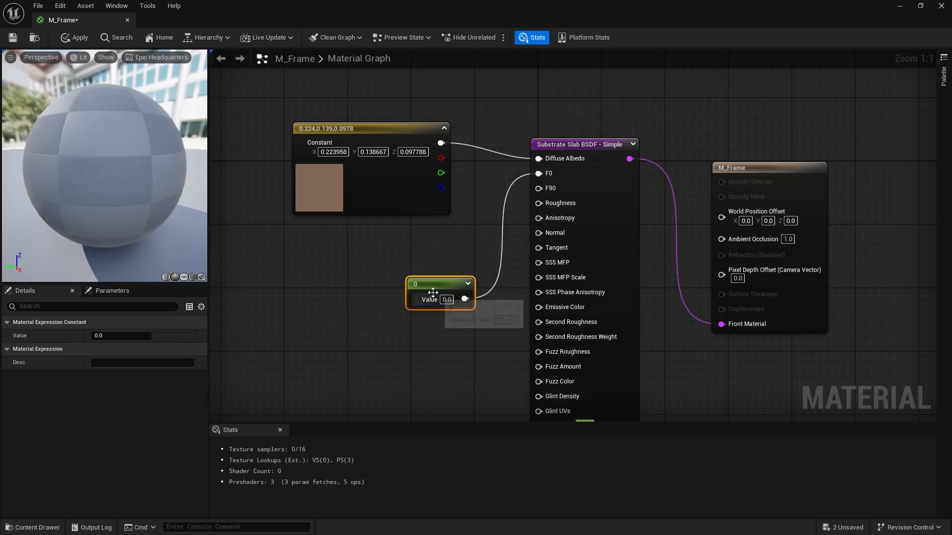
# Step: Move the F0 constant clear of the slab, add a second scalar Constant below it and connect it to the slab's Roughness input
pyautogui.moveTo(444, 286); pyautogui.dragTo(362, 265)
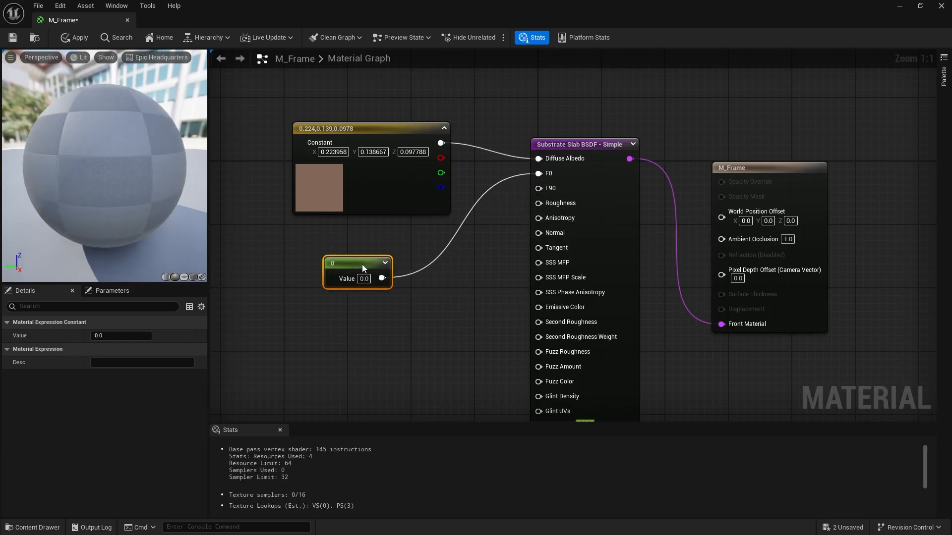
pyautogui.click(393, 372)
pyautogui.moveTo(450, 390); pyautogui.dragTo(538, 204)
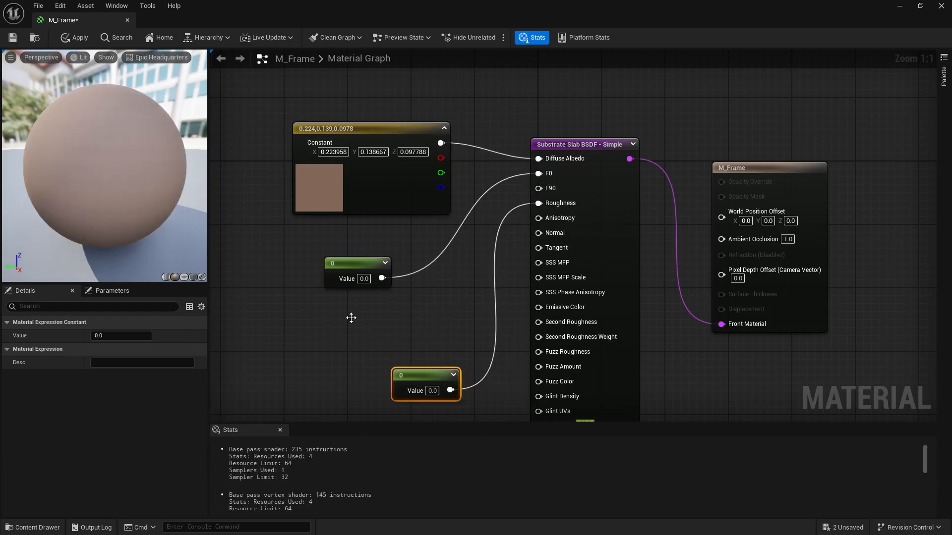
pyautogui.moveTo(384, 327); pyautogui.dragTo(424, 307, button='right')
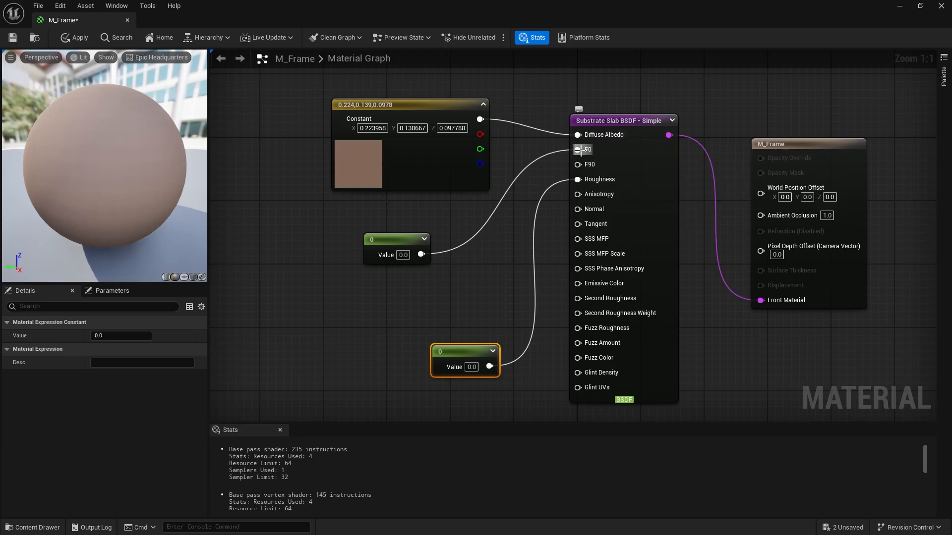
# Step: Set the constant feeding the slab's F0 input to 0.08
pyautogui.moveTo(578, 150)
pyautogui.moveTo(386, 242); pyautogui.dragTo(394, 242)
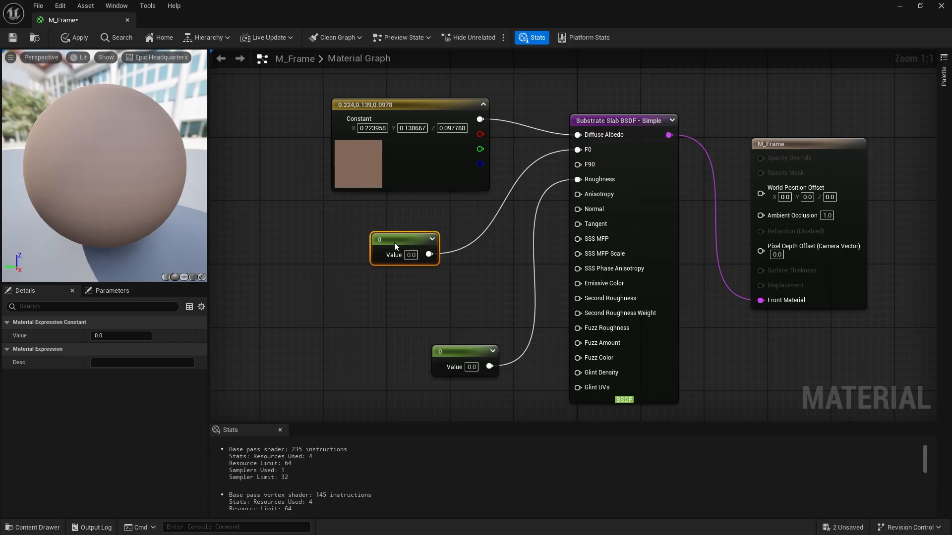
pyautogui.click(409, 255)
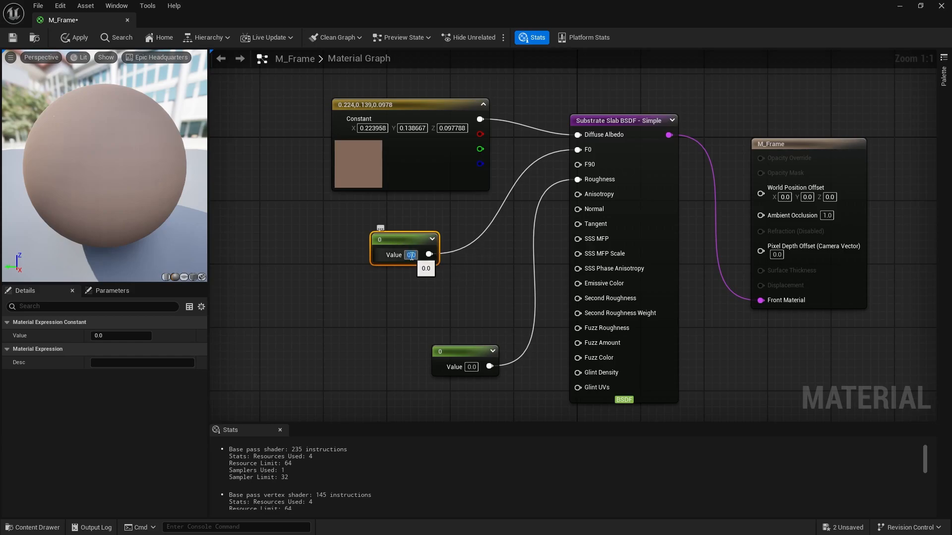
pyautogui.write('0.08')
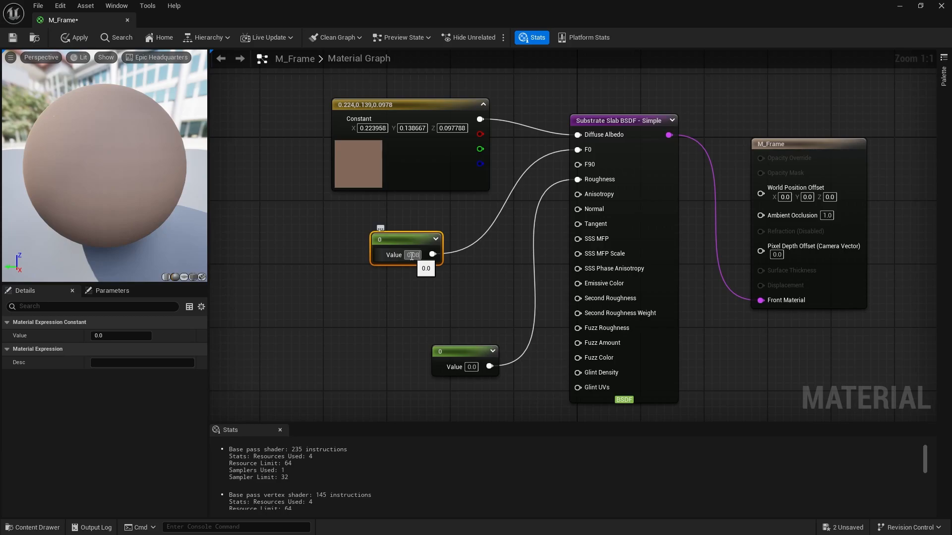
pyautogui.press('Return')
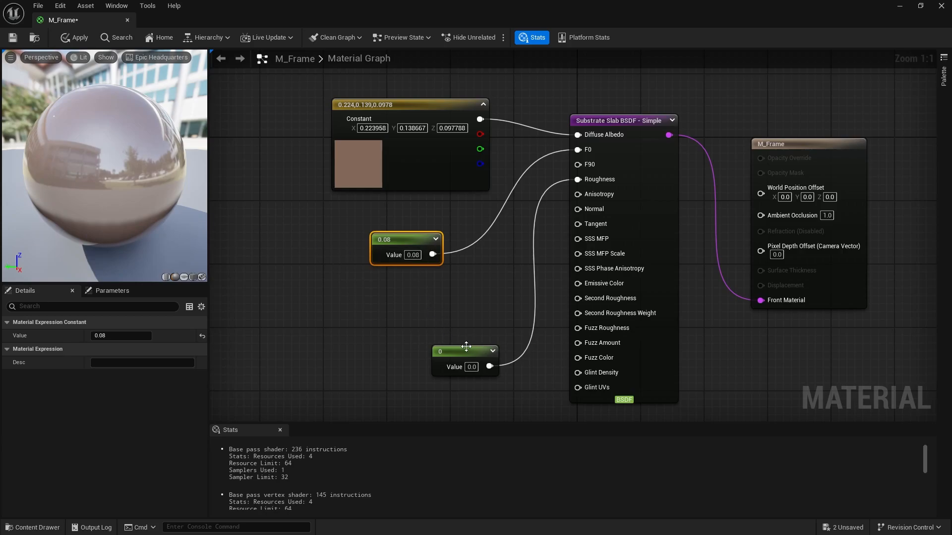
# Step: Move the Roughness constant up closer to the F0 constant and set its value to 0.3
pyautogui.moveTo(466, 346); pyautogui.dragTo(451, 306)
pyautogui.click(459, 326)
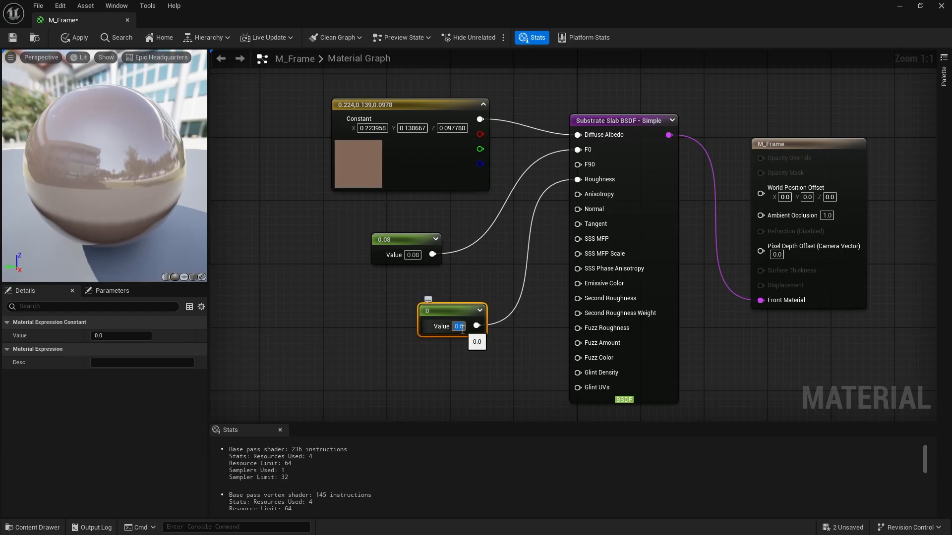
pyautogui.write('0.3')
pyautogui.press('Return')
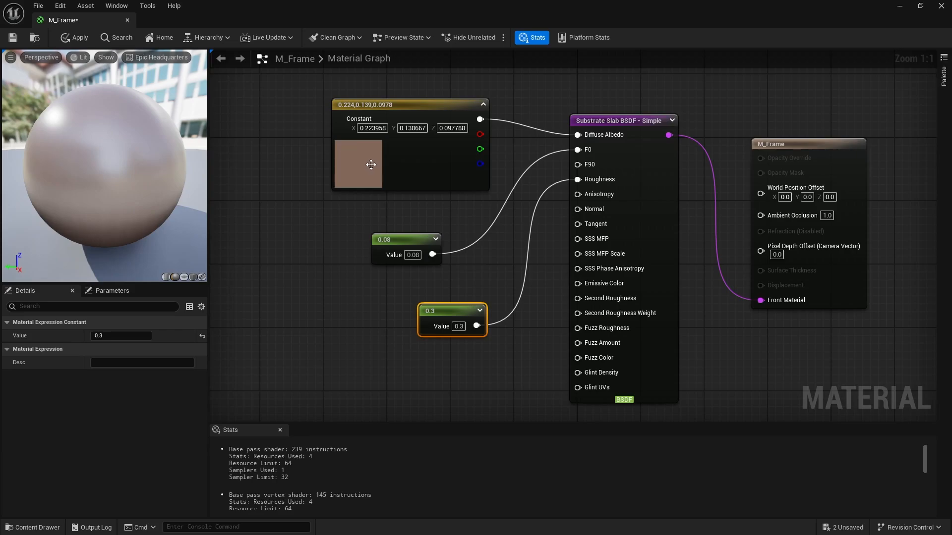
# Step: Change the Diffuse Albedo color to a darker brown of about 0.099, 0.042, 0.013, and apply and save M_Frame
pyautogui.click(370, 165)
pyautogui.click(131, 336)
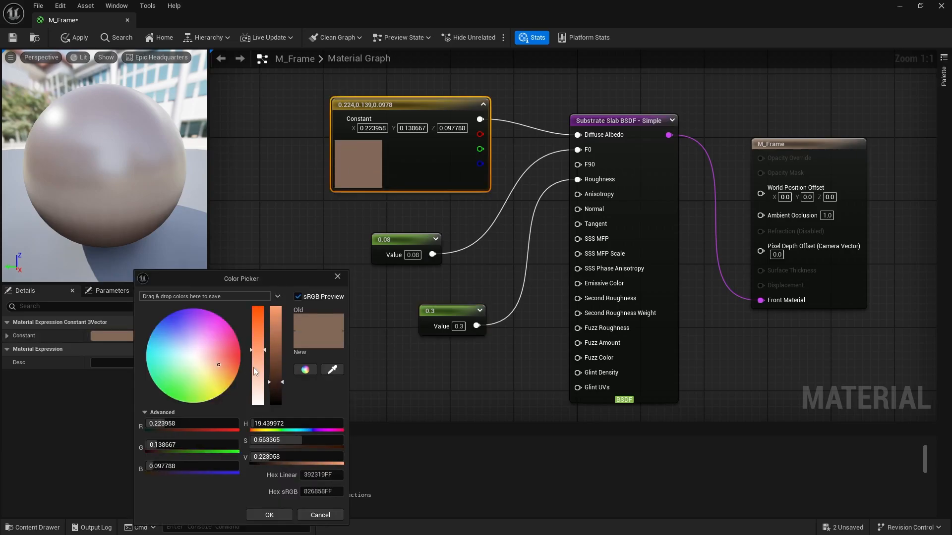
pyautogui.moveTo(216, 365); pyautogui.dragTo(282, 394)
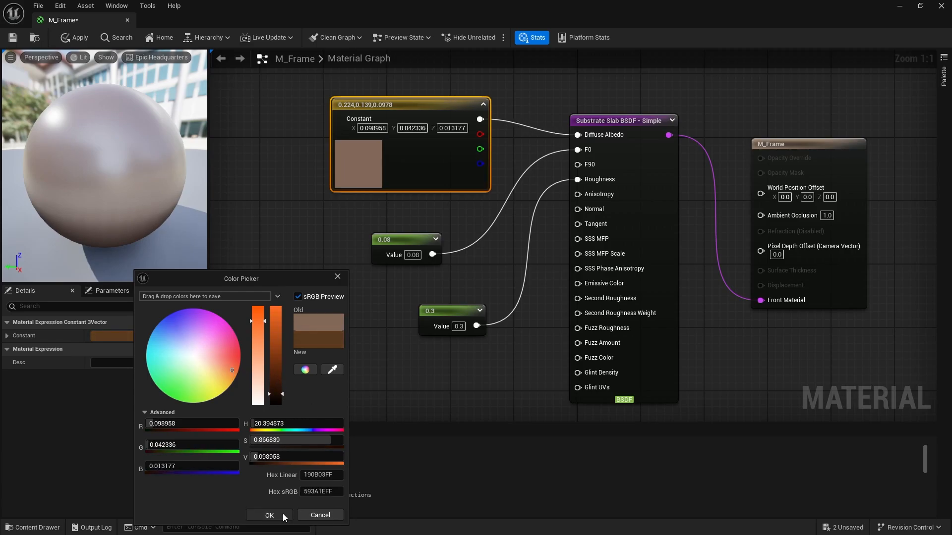
pyautogui.click(270, 515)
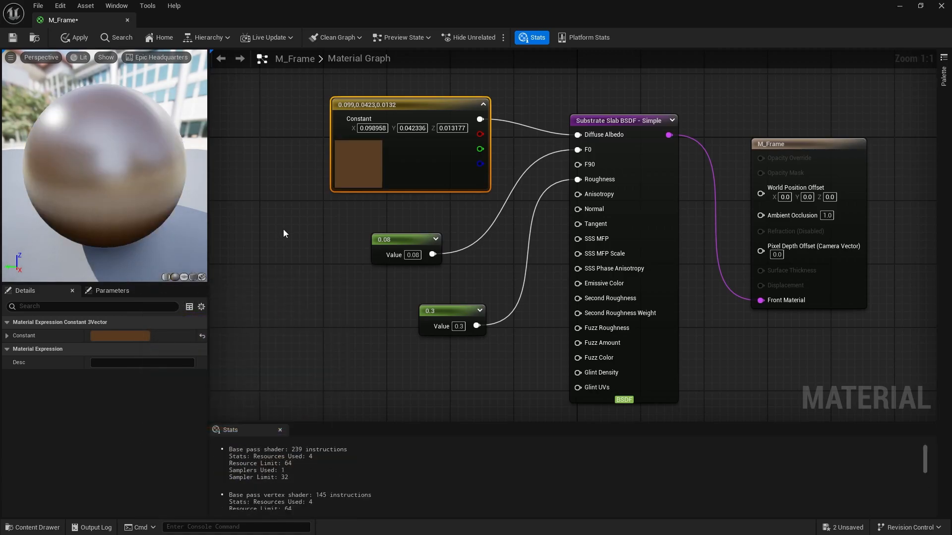
pyautogui.click(73, 38)
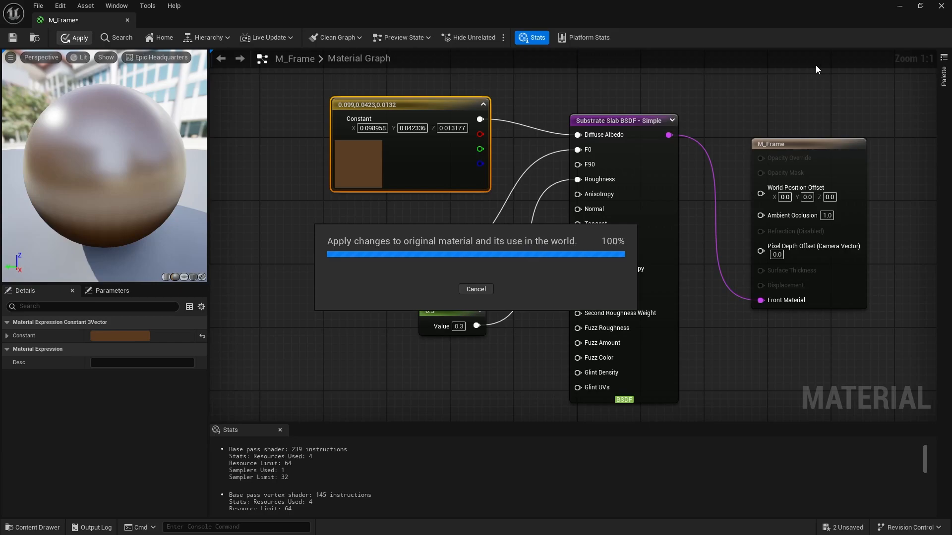
pyautogui.hotkey('ctrl', 's')
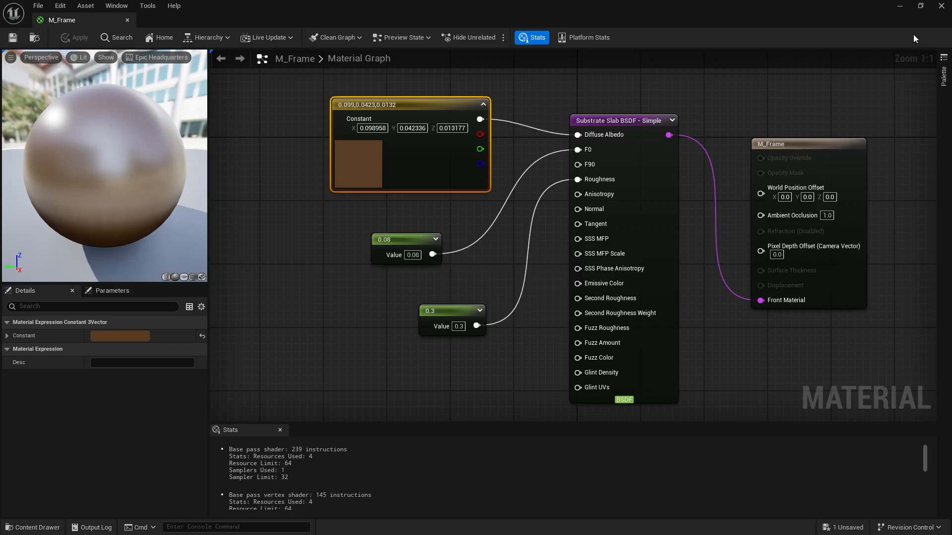
# Step: Uncover the level viewport to check the brown frame in the scene, and close the M_Frame editor
pyautogui.click(920, 6)
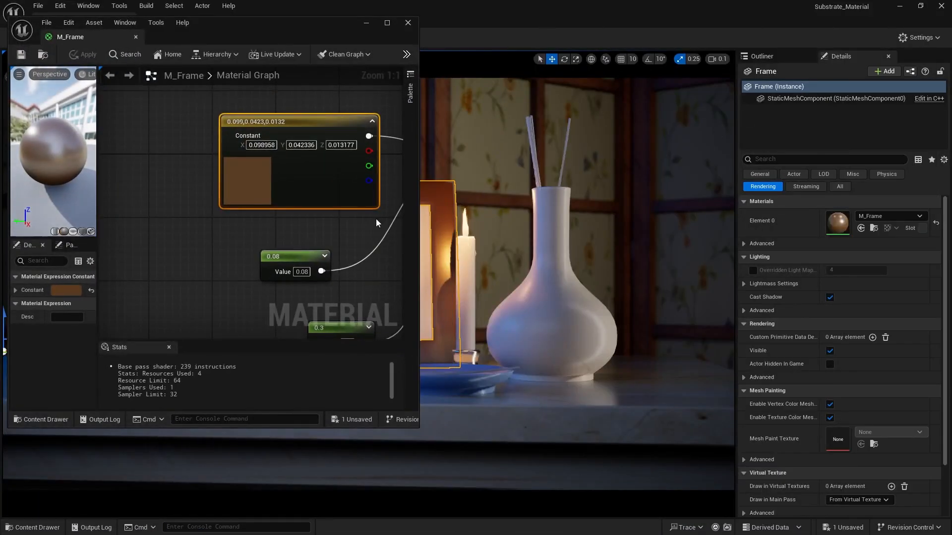
pyautogui.moveTo(306, 30); pyautogui.dragTo(835, 162)
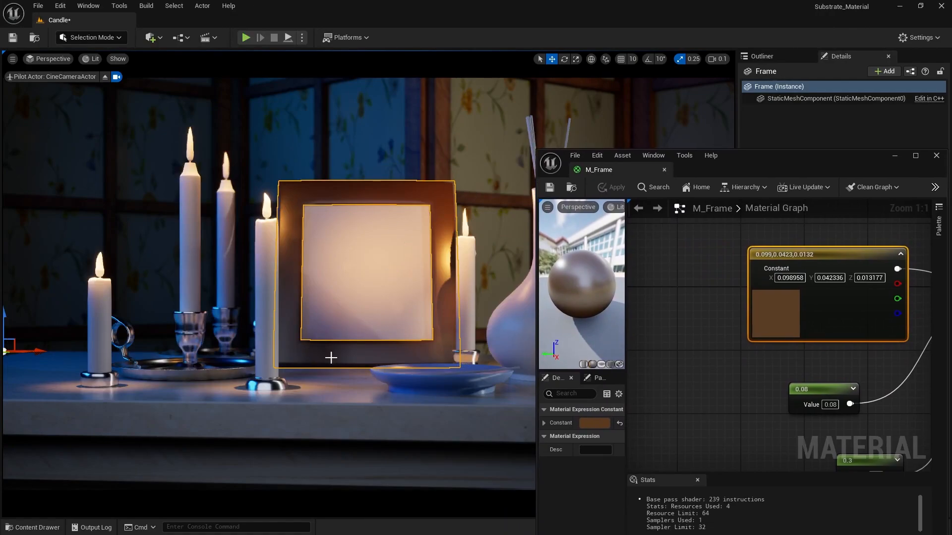
pyautogui.moveTo(724, 163); pyautogui.dragTo(381, 131)
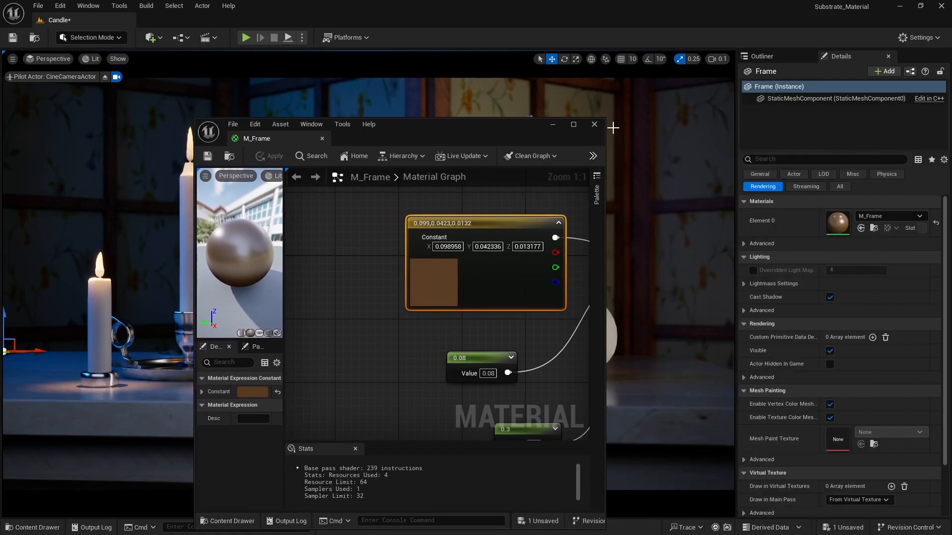
pyautogui.click(575, 127)
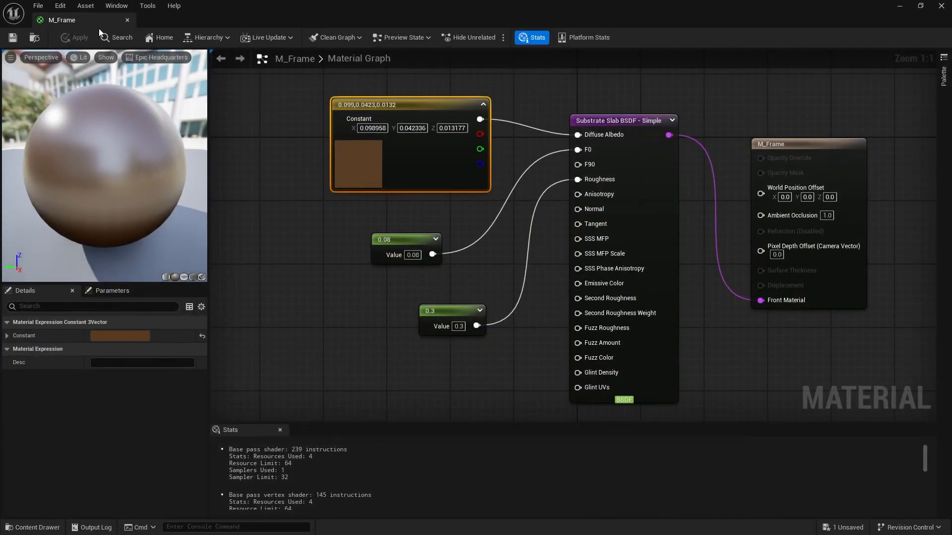
pyautogui.click(127, 20)
# Step: Open the M_Photo material from the Materials folder and delete its Substrate UE4 Default Shading node
pyautogui.click(34, 527)
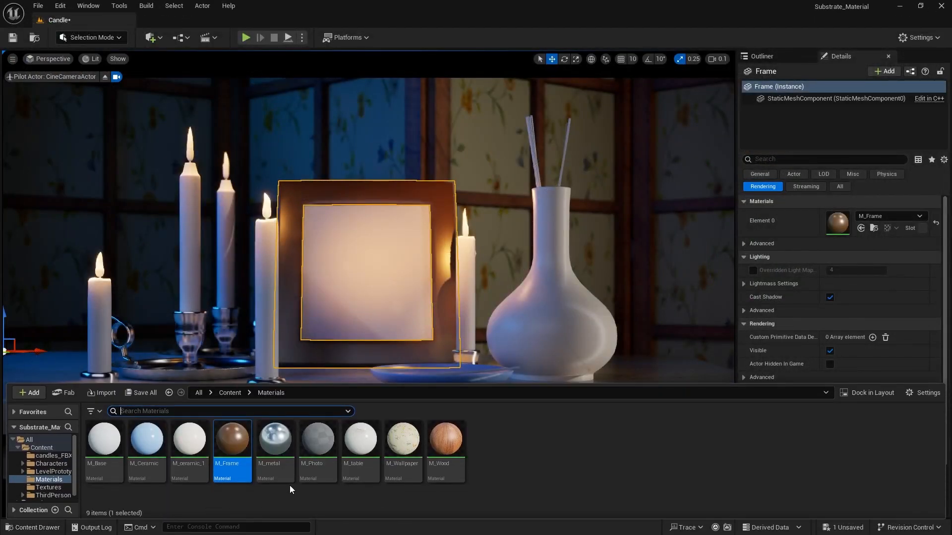
pyautogui.click(379, 504)
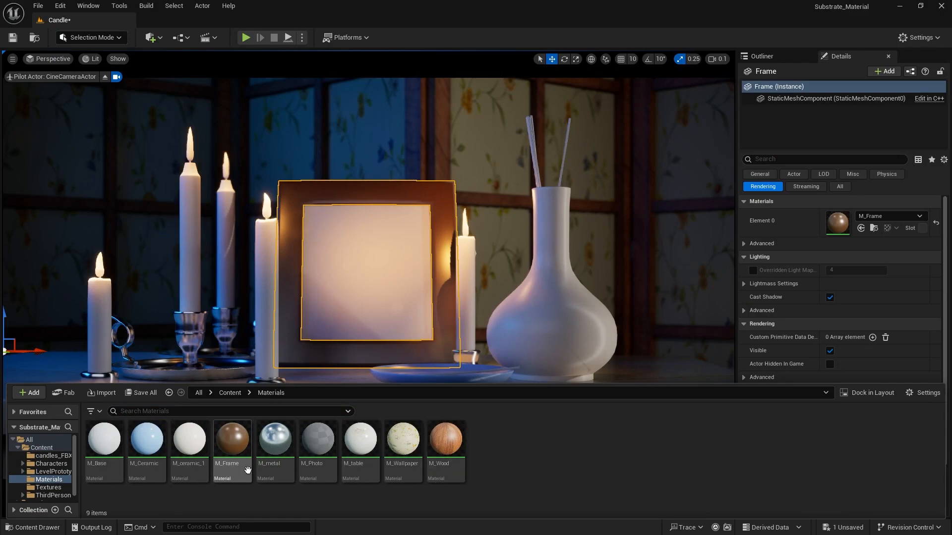
pyautogui.click(322, 442)
pyautogui.doubleClick(323, 442)
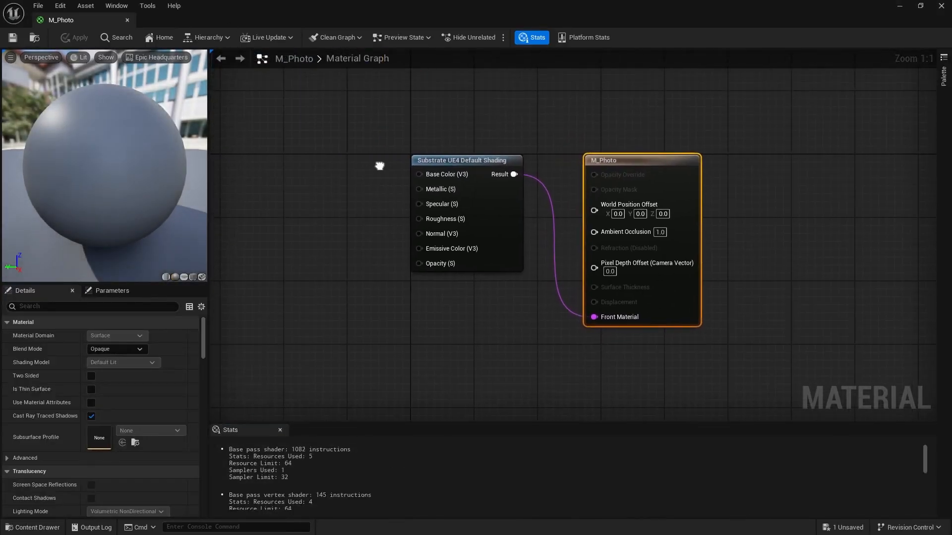
pyautogui.moveTo(423, 105)
pyautogui.mouseDown()
pyautogui.moveTo(509, 298)
pyautogui.moveTo(508, 315)
pyautogui.mouseUp()
pyautogui.press('Delete')
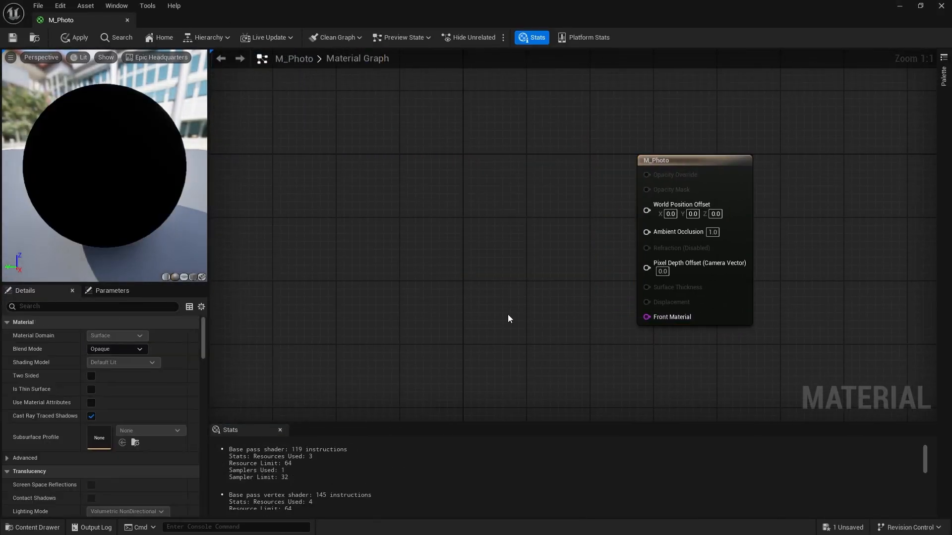
# Step: Add a Substrate Slab BSDF node beside the M_Photo output node and connect it to Front Material
pyautogui.moveTo(439, 168); pyautogui.dragTo(441, 169, button='right')
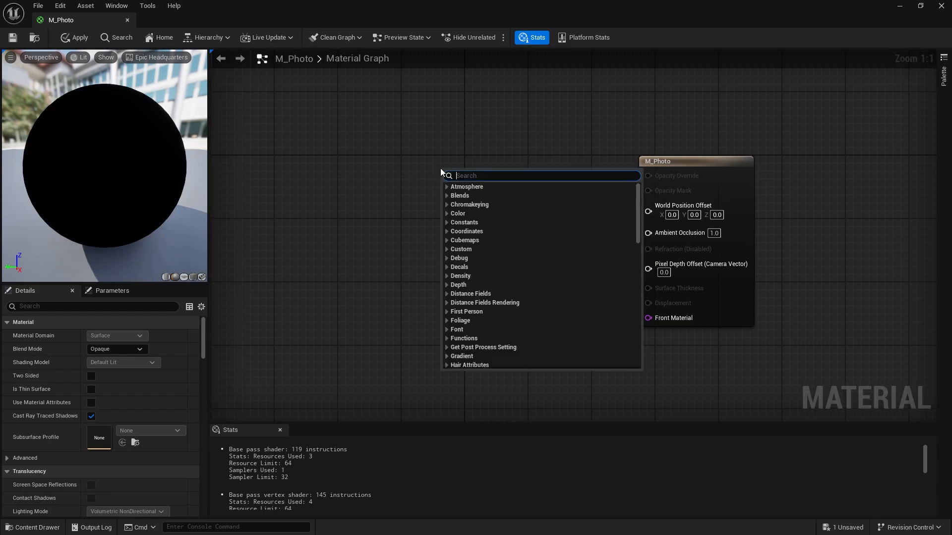
pyautogui.write('s')
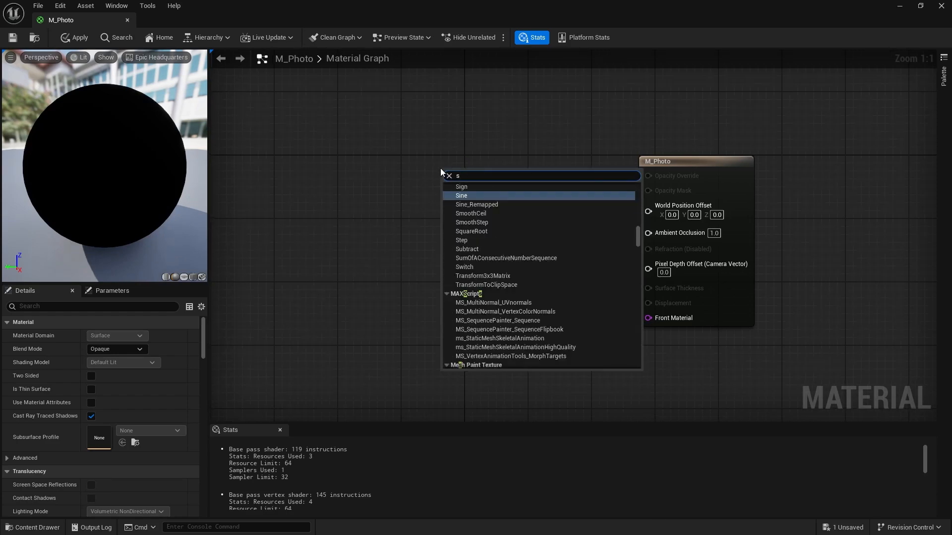
pyautogui.write('lab')
pyautogui.press('Return')
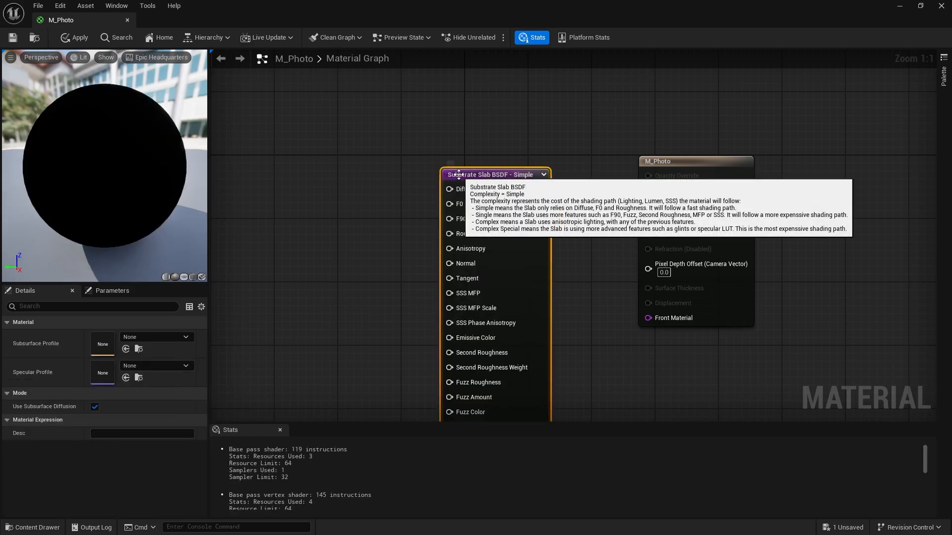
pyautogui.moveTo(459, 174); pyautogui.dragTo(475, 130)
pyautogui.moveTo(557, 144); pyautogui.dragTo(650, 319)
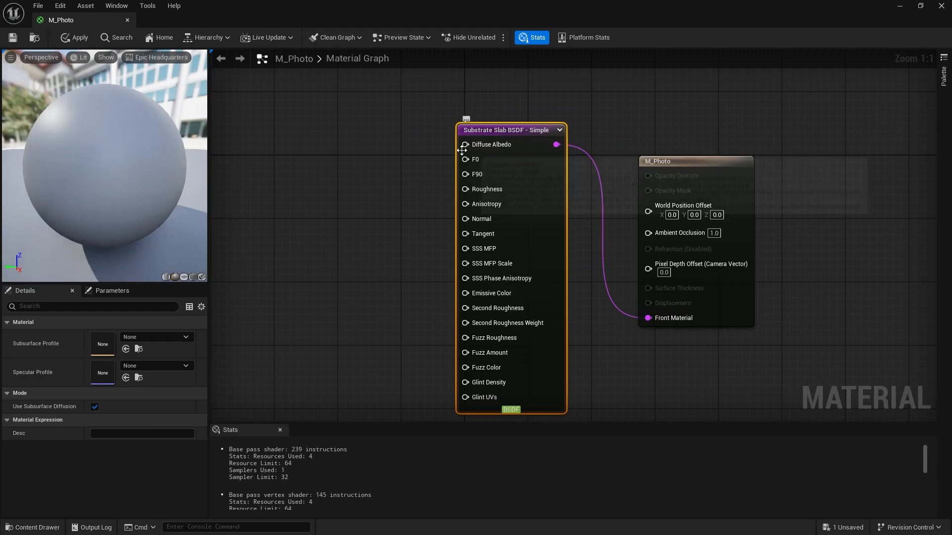
# Step: Add the dog photo from the Textures folder to the graph, connect its RGB output to Diffuse Albedo, and apply the material
pyautogui.moveTo(463, 146); pyautogui.dragTo(304, 183)
pyautogui.click(259, 277)
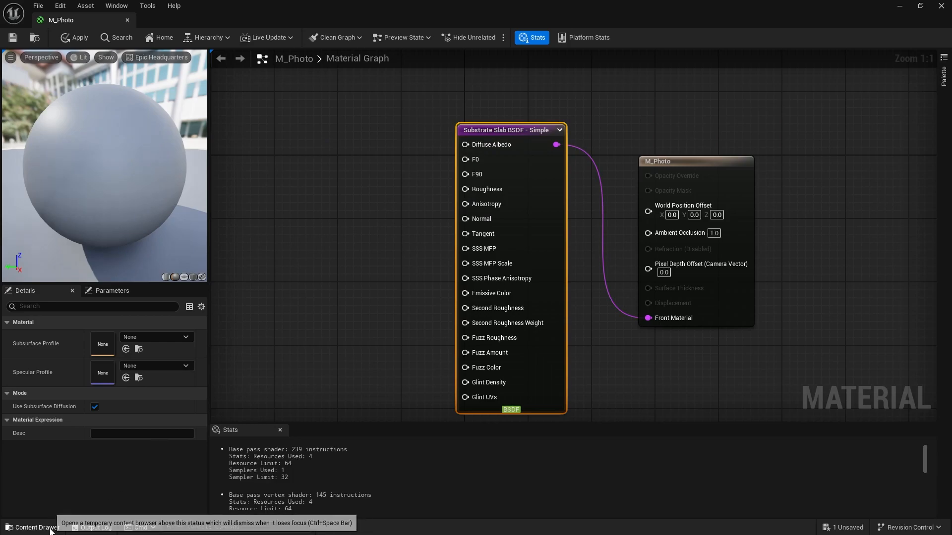
pyautogui.click(33, 527)
pyautogui.click(230, 350)
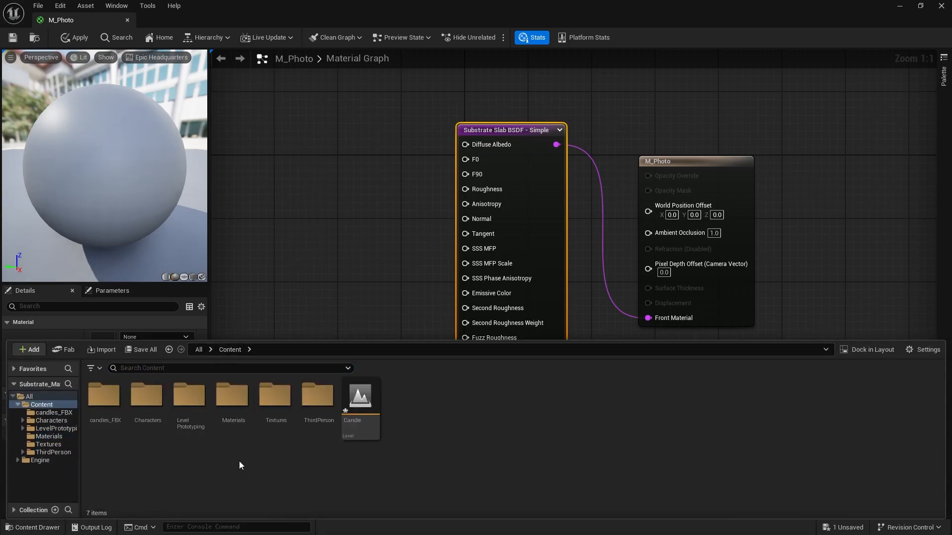
pyautogui.doubleClick(275, 399)
pyautogui.moveTo(104, 397); pyautogui.dragTo(270, 130)
pyautogui.moveTo(361, 144); pyautogui.dragTo(465, 144)
pyautogui.moveTo(369, 323); pyautogui.dragTo(539, 353, button='right')
pyautogui.click(74, 38)
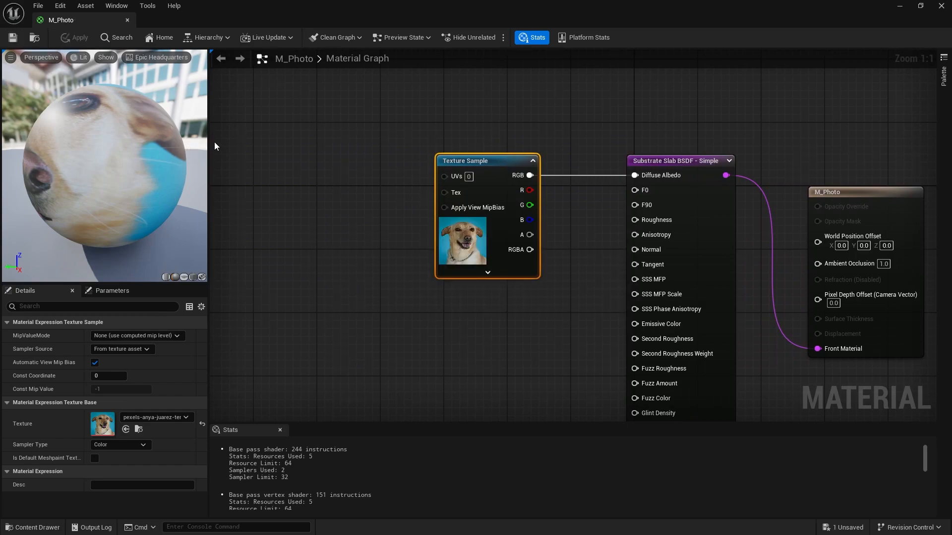
# Step: Assign M_Photo to the picture plane inside the frame in the Candle level, clear the selection and save the level
pyautogui.click(900, 6)
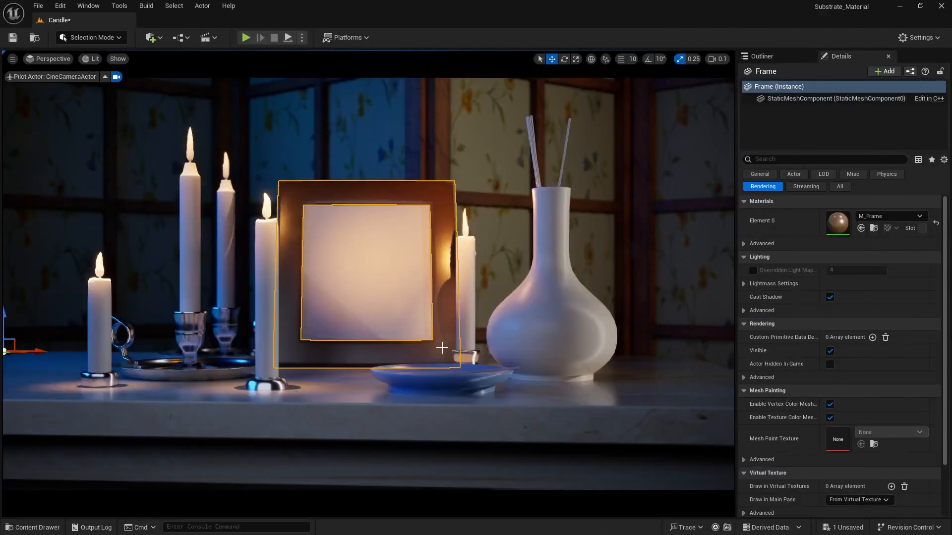
pyautogui.click(380, 286)
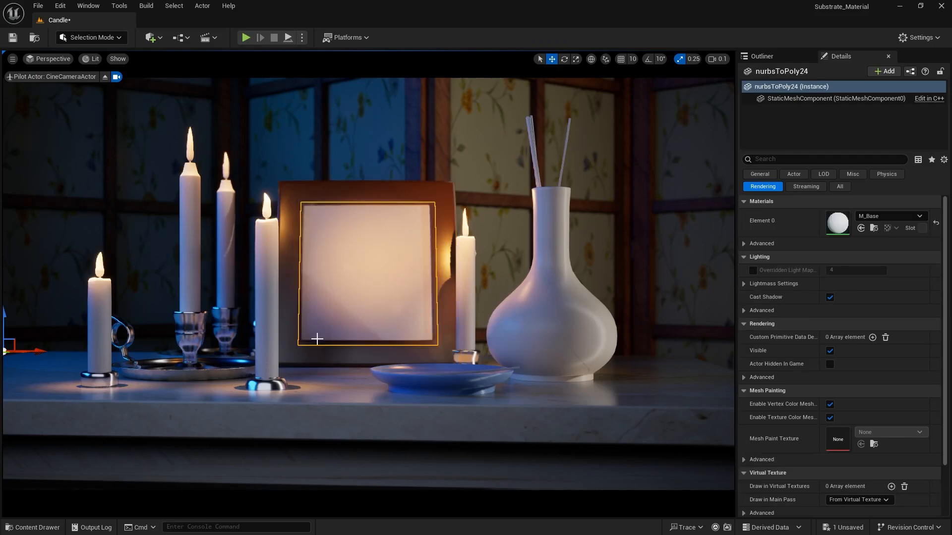
pyautogui.click(907, 220)
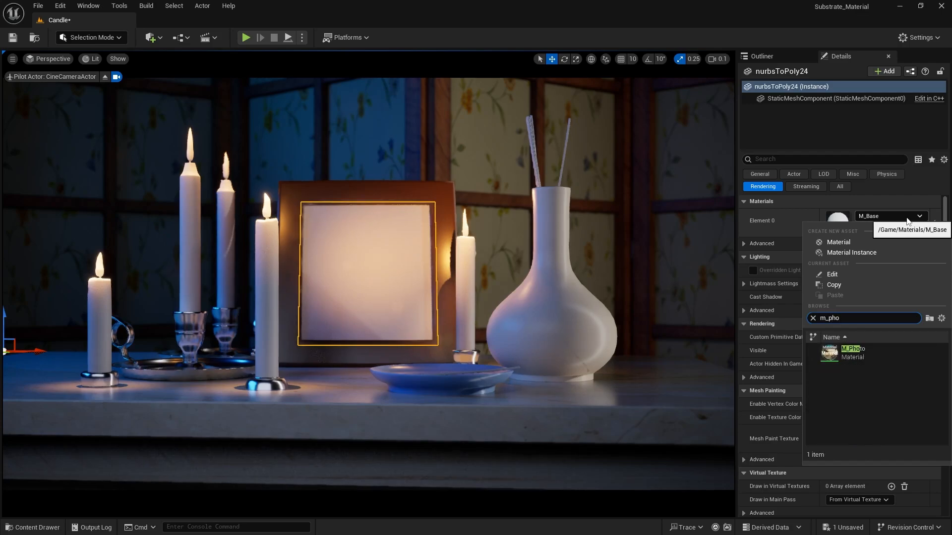
pyautogui.click(891, 349)
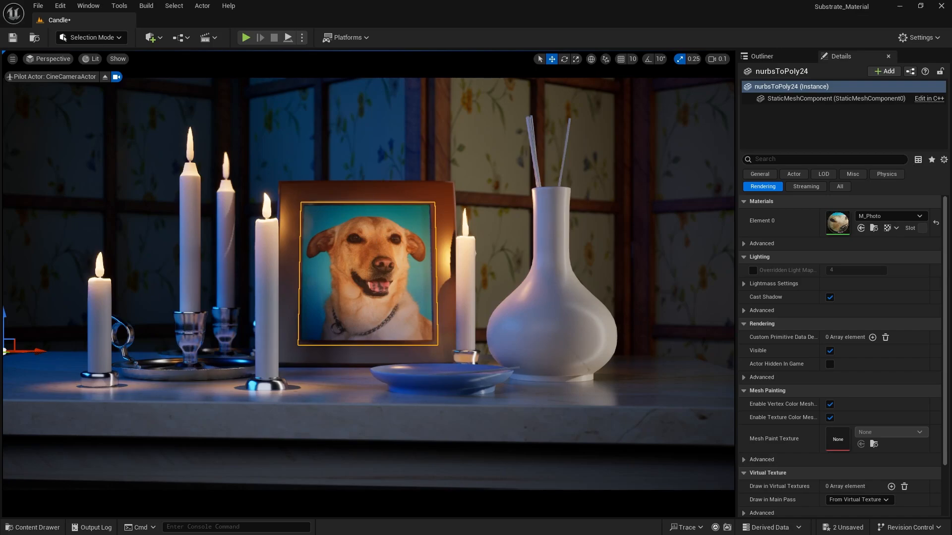
pyautogui.press('Escape')
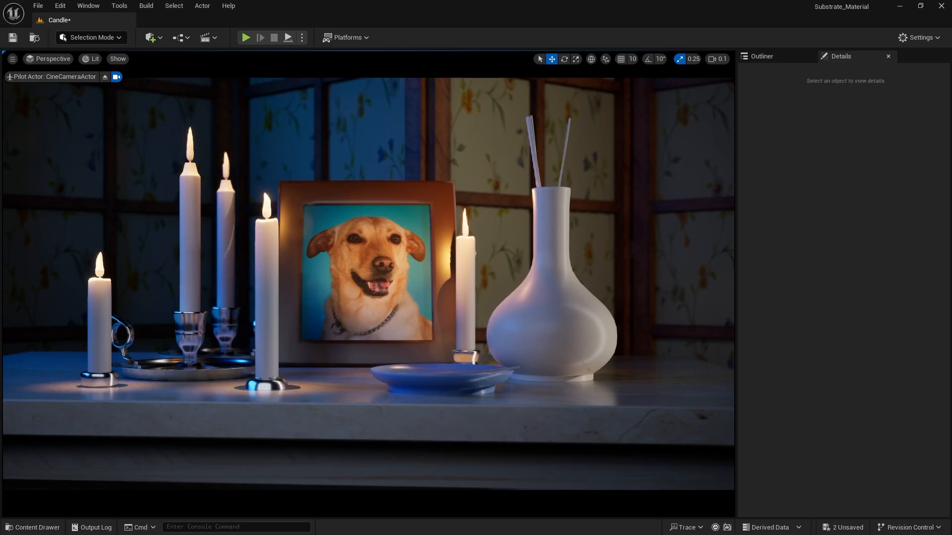
pyautogui.hotkey('ctrl', 's')
# Step: Create a new material named M_Wax in the Materials folder
pyautogui.hotkey('ctrl', 'space')
pyautogui.rightClick(538, 436)
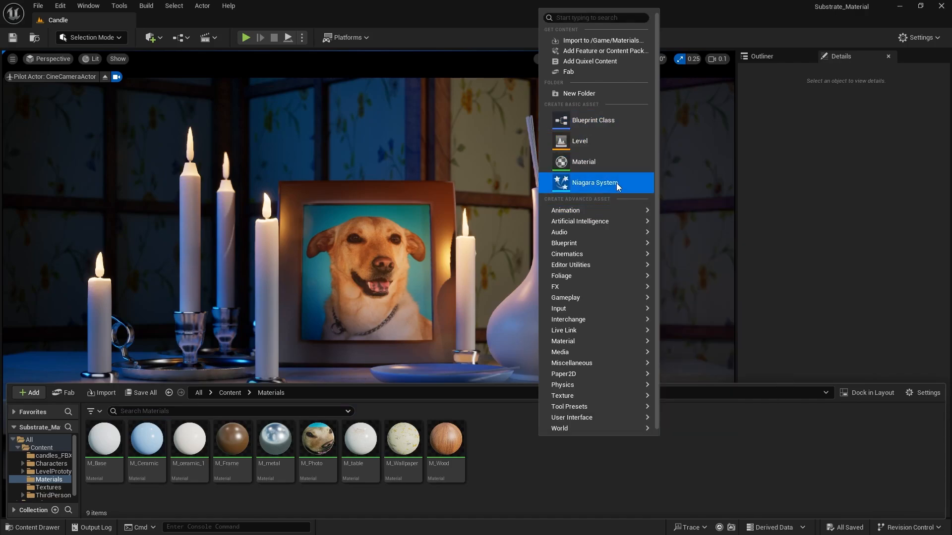
pyautogui.click(608, 165)
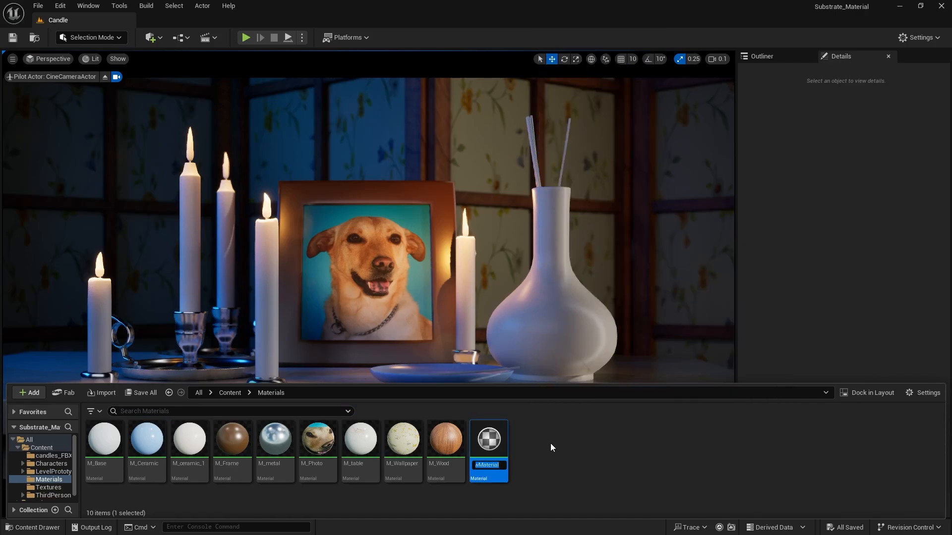
pyautogui.write('M_wax')
pyautogui.press('BackSpace')
pyautogui.press('BackSpace')
pyautogui.press('BackSpace')
pyautogui.write('Wax')
pyautogui.press('Return')
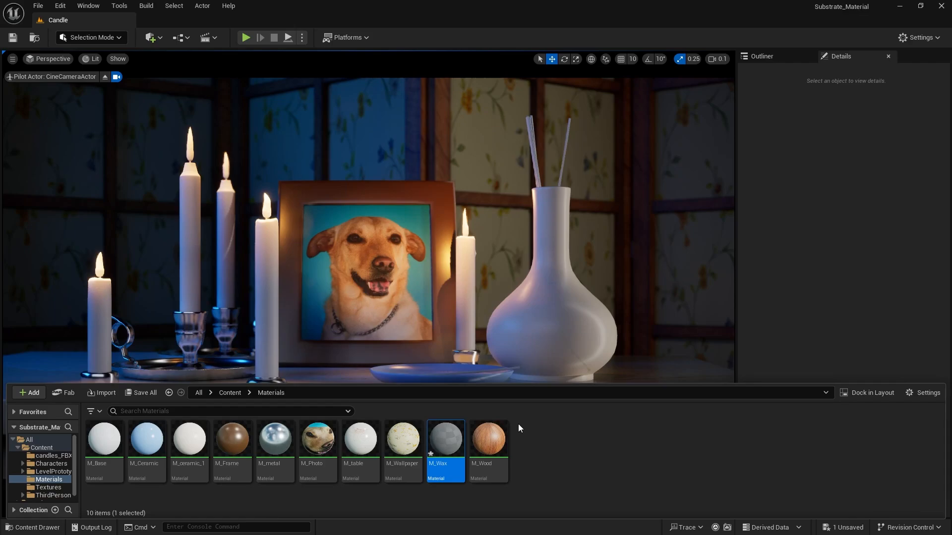
# Step: Assign M_Wax to all five candle bodies in the Candle level and clear the selection
pyautogui.click(89, 295)
pyautogui.keyDown('ctrl'); pyautogui.click(196, 203); pyautogui.keyUp('ctrl')
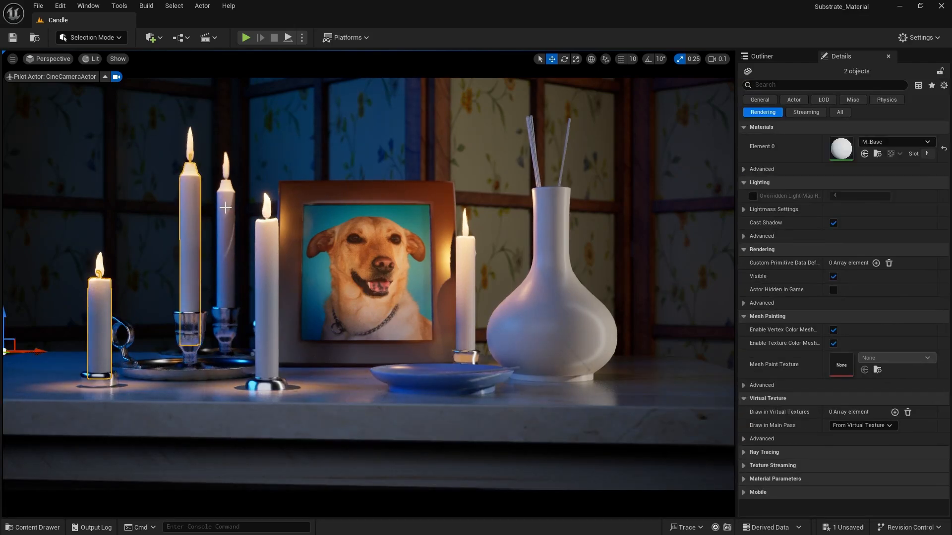
pyautogui.keyDown('ctrl'); pyautogui.click(226, 207); pyautogui.keyUp('ctrl')
pyautogui.keyDown('ctrl'); pyautogui.click(267, 236); pyautogui.keyUp('ctrl')
pyautogui.keyDown('ctrl'); pyautogui.click(455, 253); pyautogui.keyUp('ctrl')
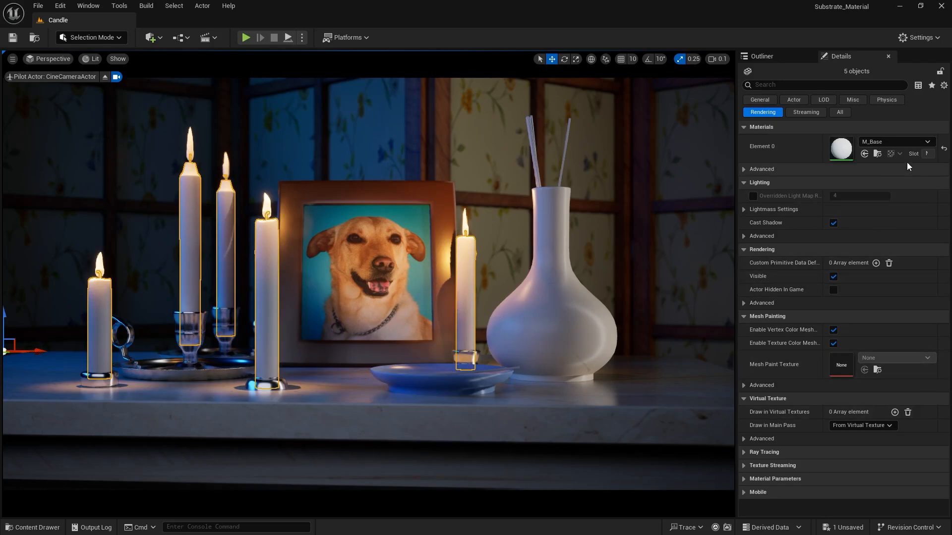
pyautogui.click(909, 142)
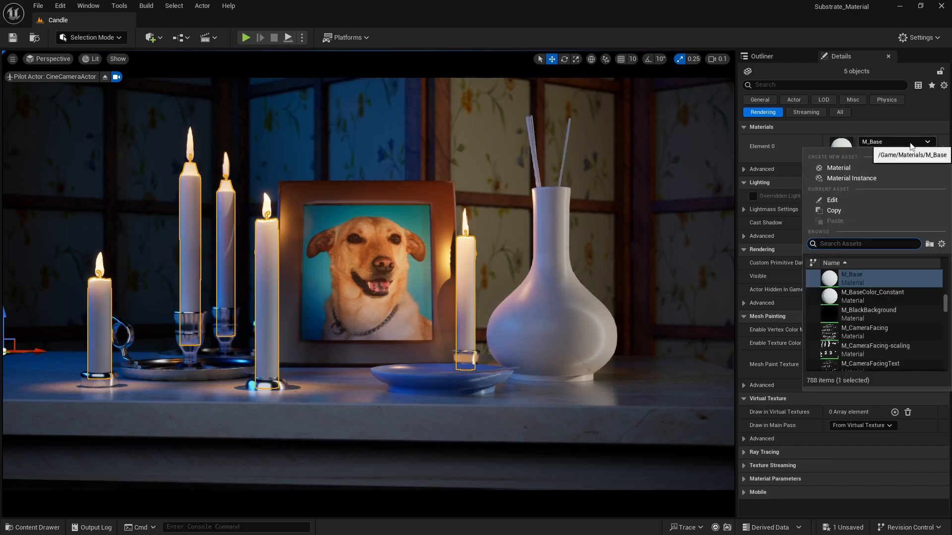
pyautogui.write('wax')
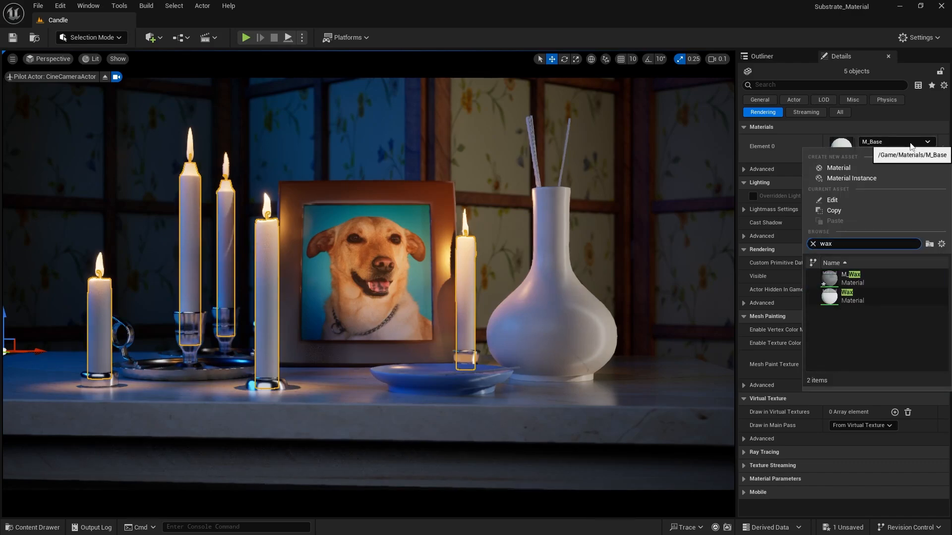
pyautogui.click(846, 279)
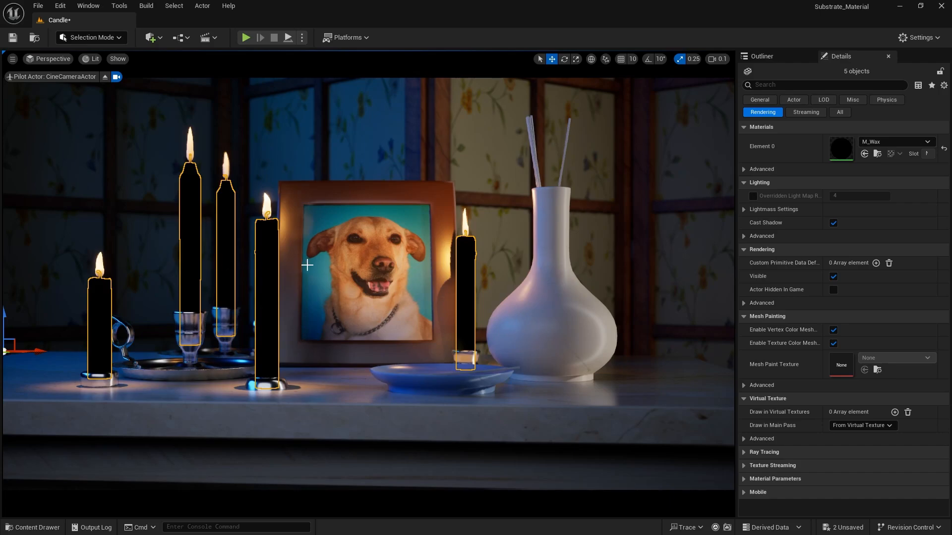
pyautogui.press('Escape')
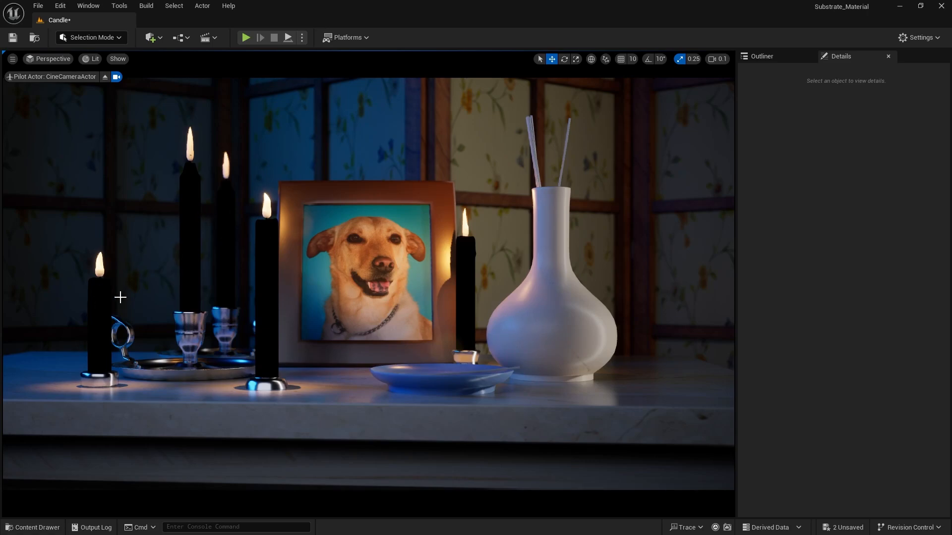
# Step: Open the M_Wax material from the Materials folder and delete its Substrate UE4 Default Shading node
pyautogui.click(36, 528)
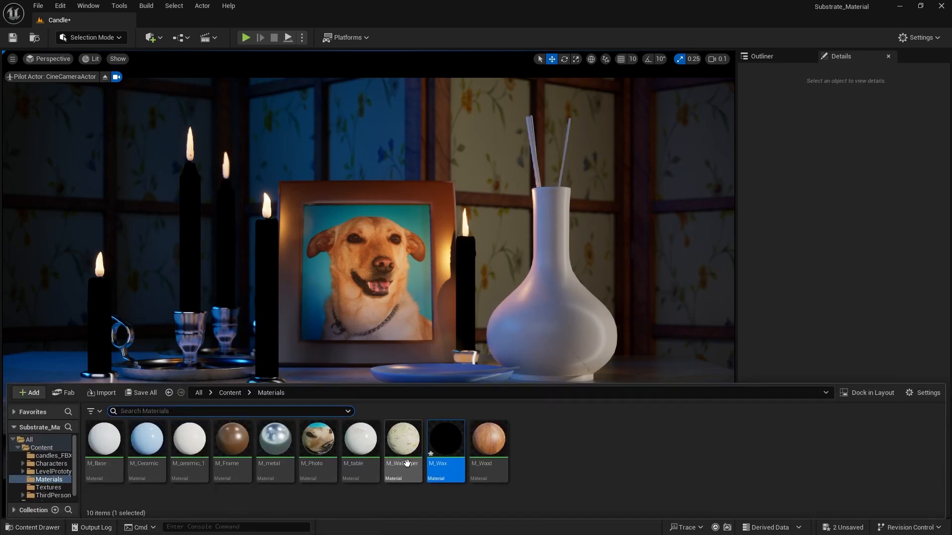
pyautogui.click(449, 445)
pyautogui.doubleClick(453, 448)
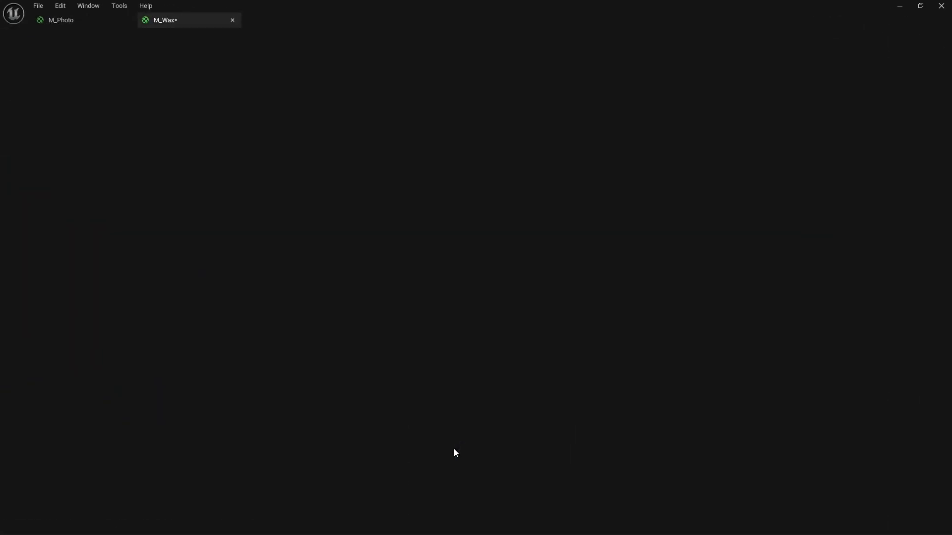
pyautogui.moveTo(310, 314); pyautogui.dragTo(376, 267, button='right')
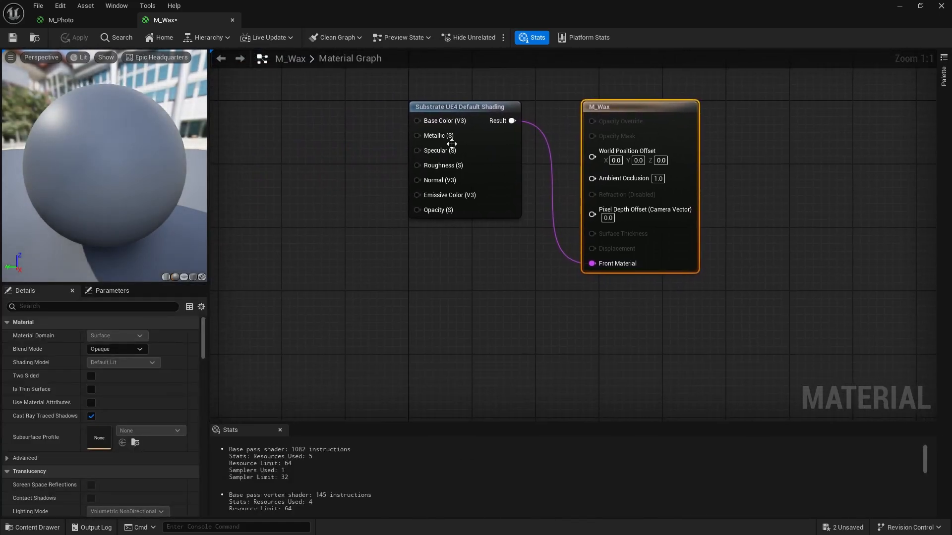
pyautogui.moveTo(390, 92); pyautogui.dragTo(474, 275)
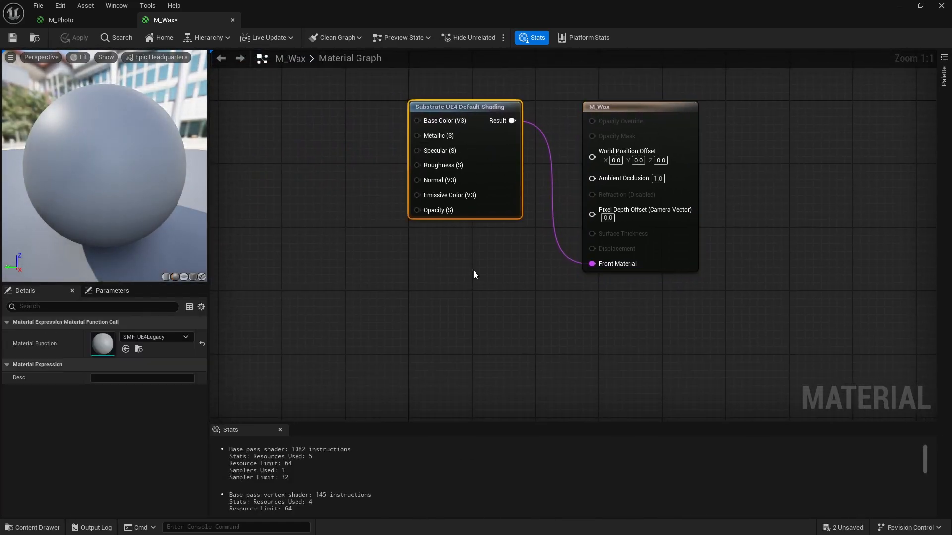
pyautogui.press('Delete')
# Step: Add a Substrate Slab BSDF node, connect it to Front Material, and align it beside the M_Wax output node
pyautogui.rightClick(439, 149)
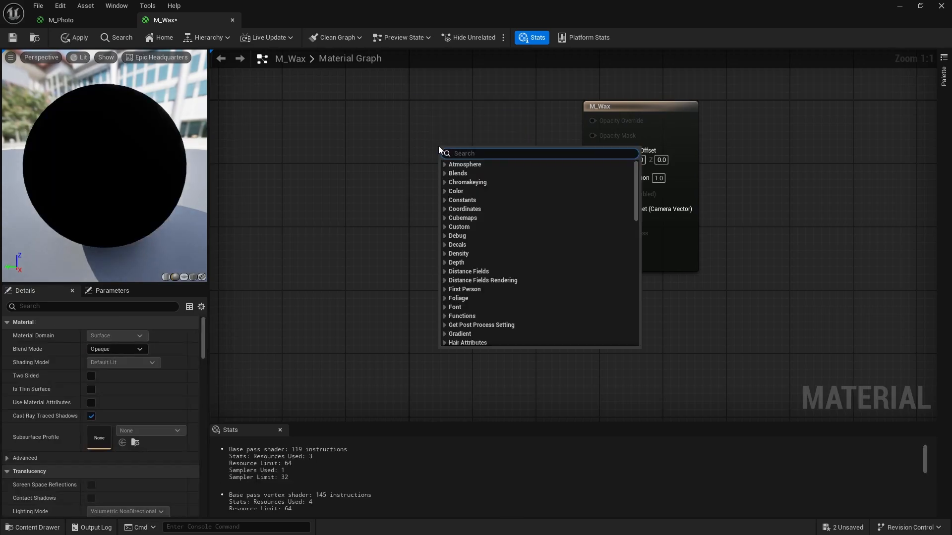
pyautogui.write('slab')
pyautogui.press('Return')
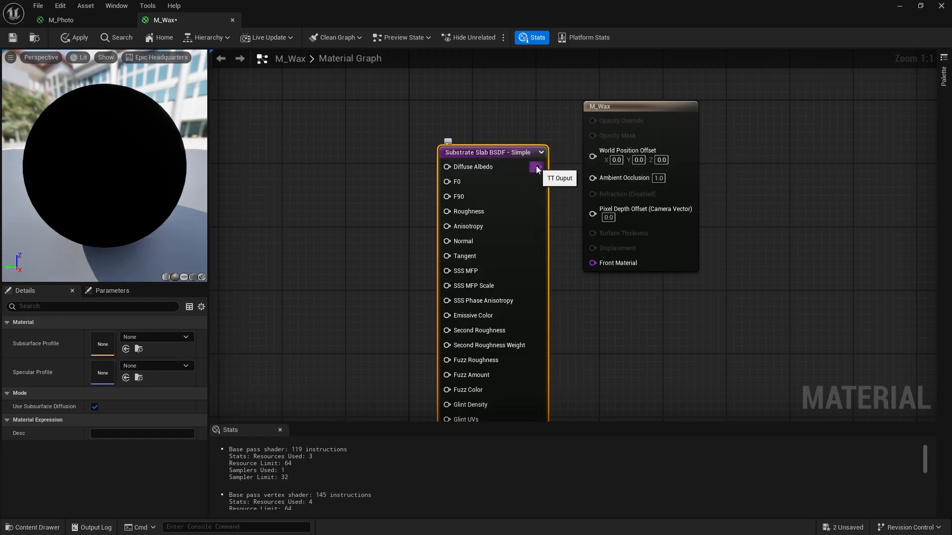
pyautogui.moveTo(538, 167); pyautogui.dragTo(591, 262)
pyautogui.moveTo(473, 162); pyautogui.dragTo(468, 109)
# Step: Add a Constant3Vector node connected to Diffuse Albedo and give it a warm peach colour, about R 0.943, G 0.700, B 0.454
pyautogui.moveTo(340, 224); pyautogui.dragTo(406, 233, button='right')
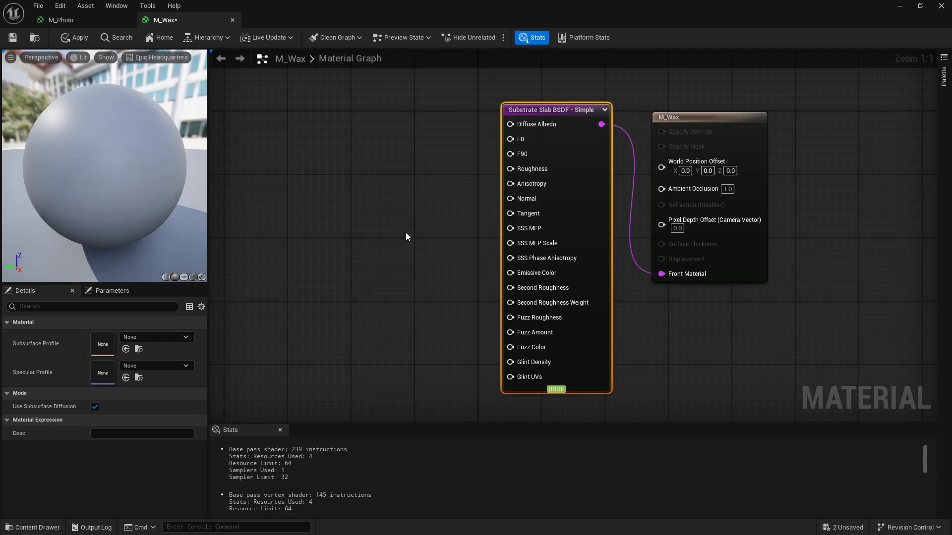
pyautogui.moveTo(391, 208); pyautogui.dragTo(438, 201, button='right')
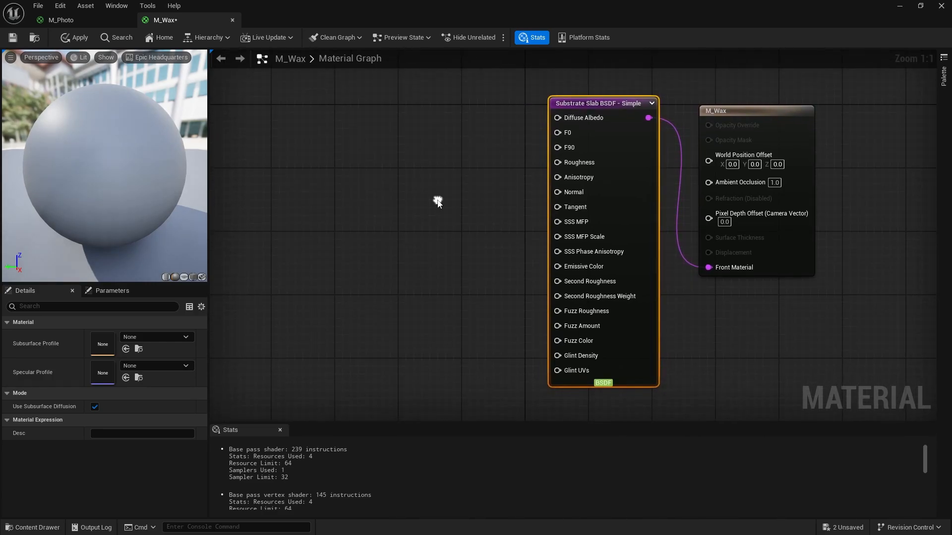
pyautogui.click(337, 162)
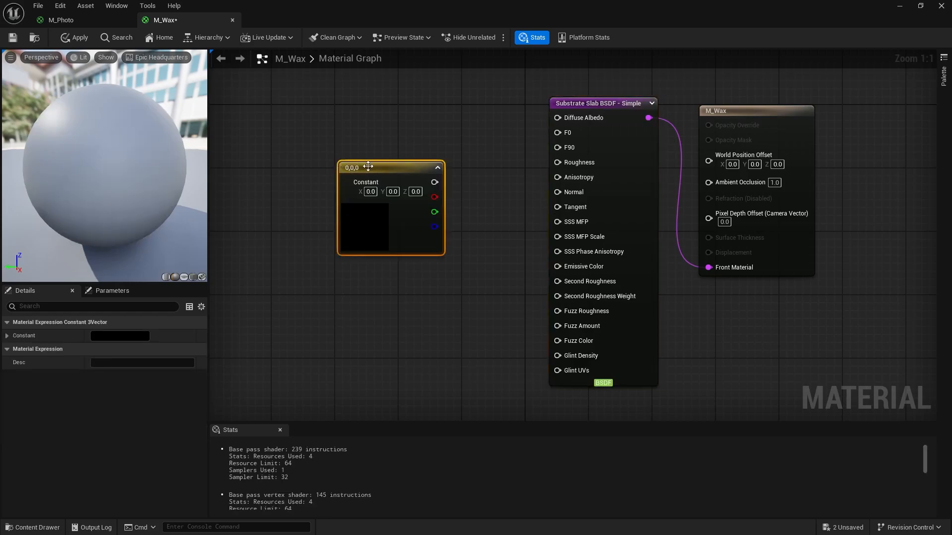
pyautogui.moveTo(425, 190); pyautogui.dragTo(560, 117)
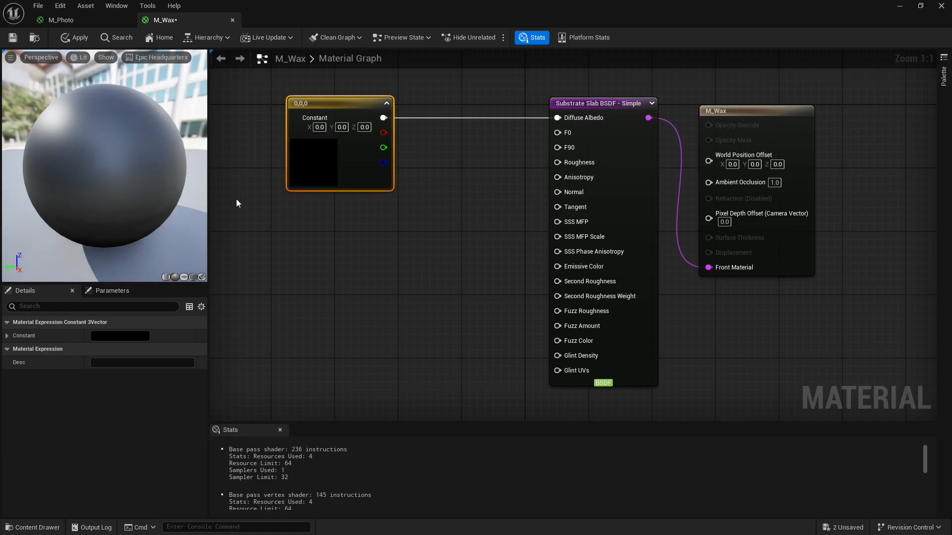
pyautogui.click(121, 336)
pyautogui.moveTo(189, 368); pyautogui.dragTo(202, 372)
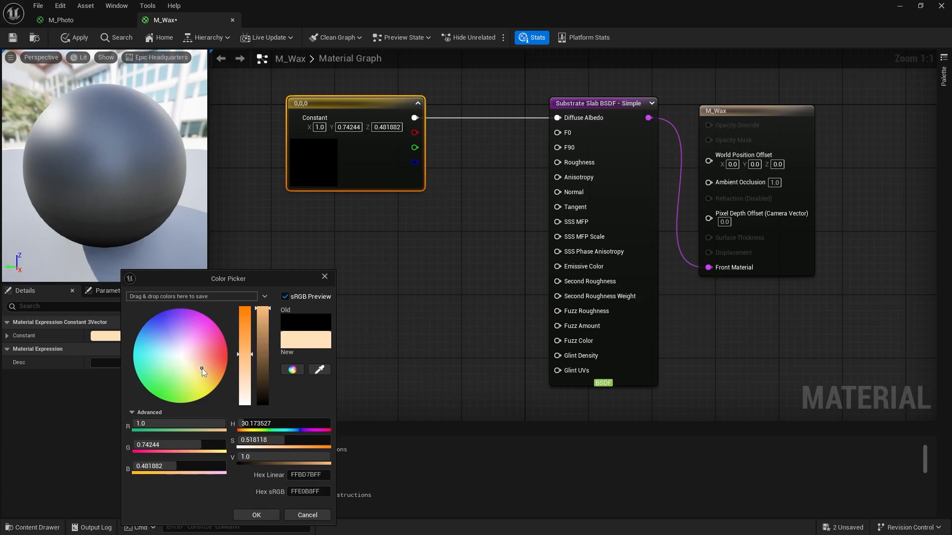
pyautogui.moveTo(268, 318); pyautogui.dragTo(267, 313)
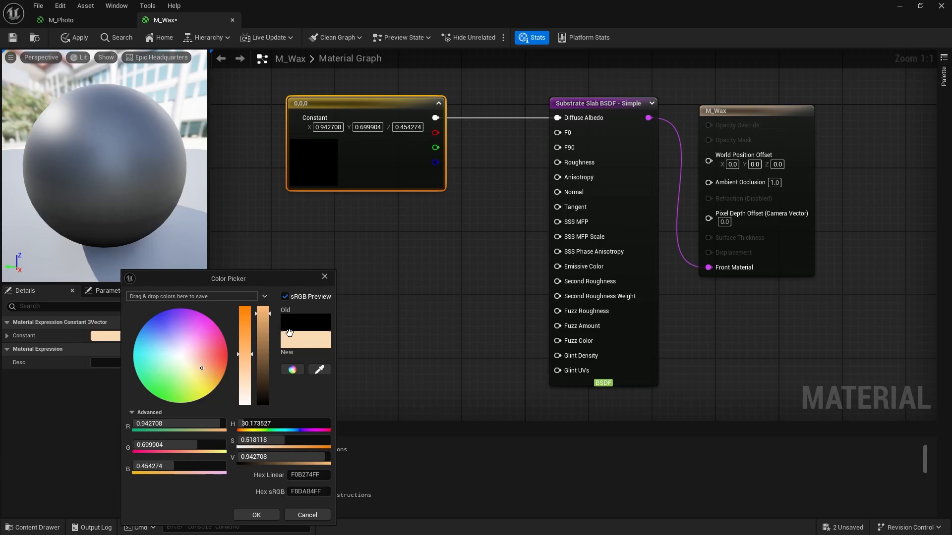
pyautogui.click(258, 514)
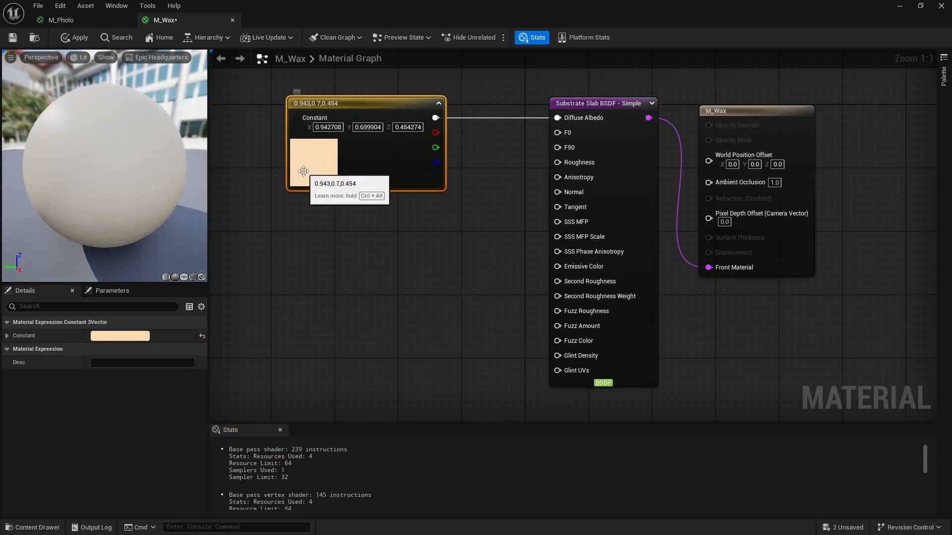
# Step: Adjust the Diffuse Albedo colour to a paler cream, about R 0.854, G 0.737, B 0.618
pyautogui.doubleClick(303, 171)
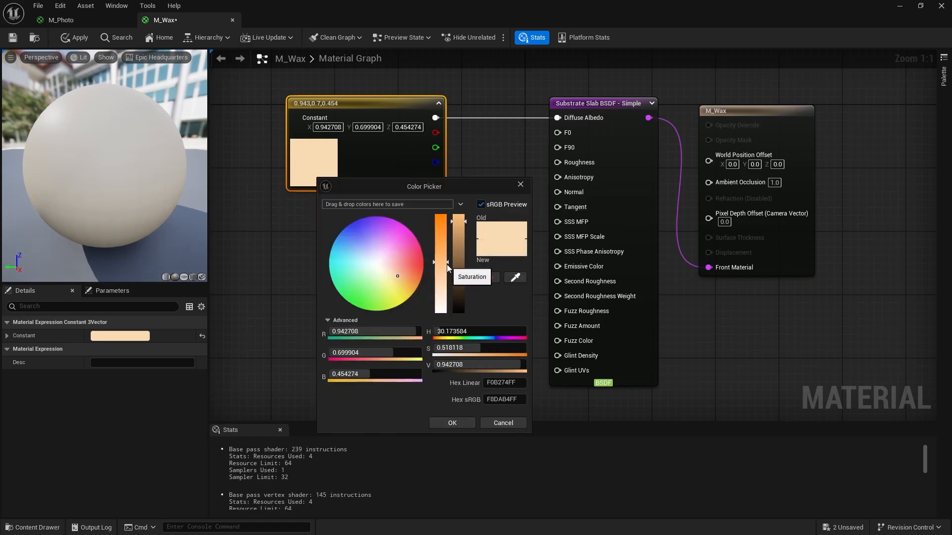
pyautogui.moveTo(448, 261); pyautogui.dragTo(451, 255)
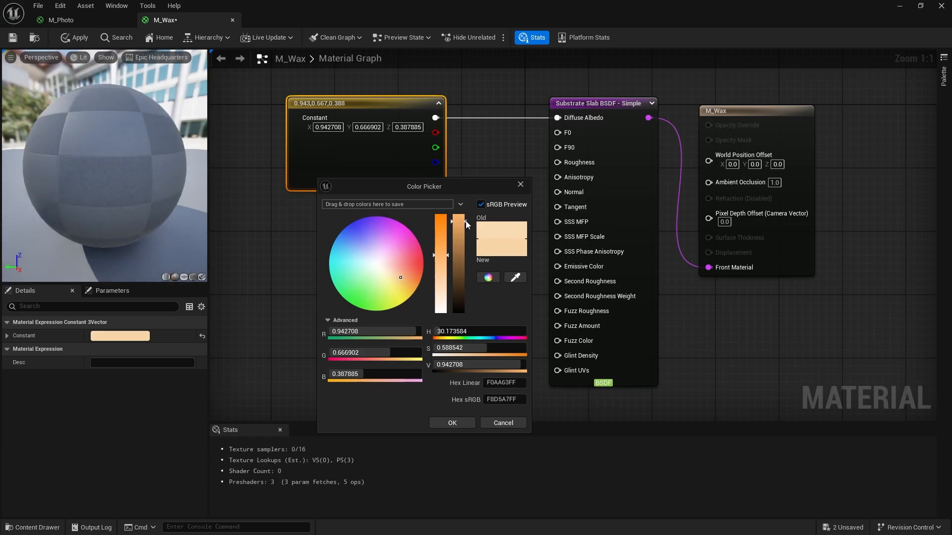
pyautogui.moveTo(465, 222); pyautogui.dragTo(448, 285)
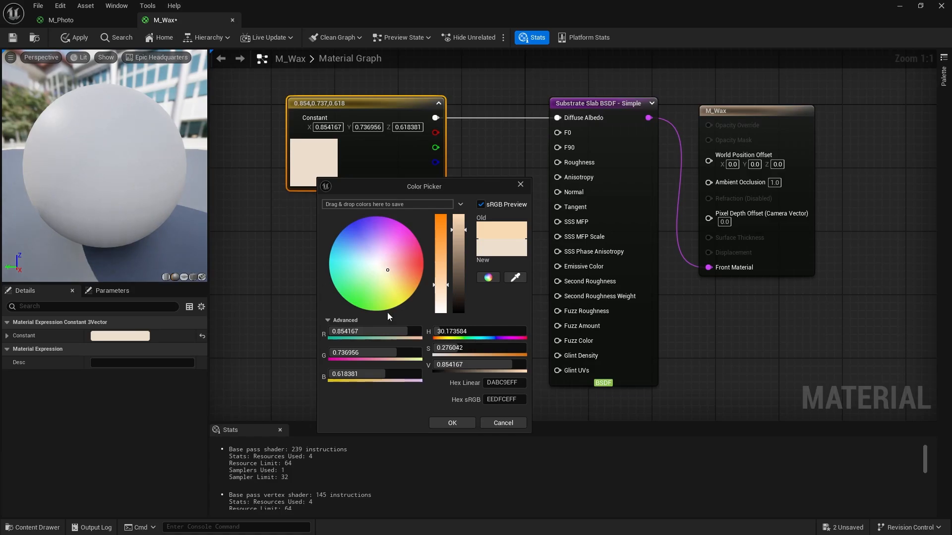
pyautogui.click(456, 423)
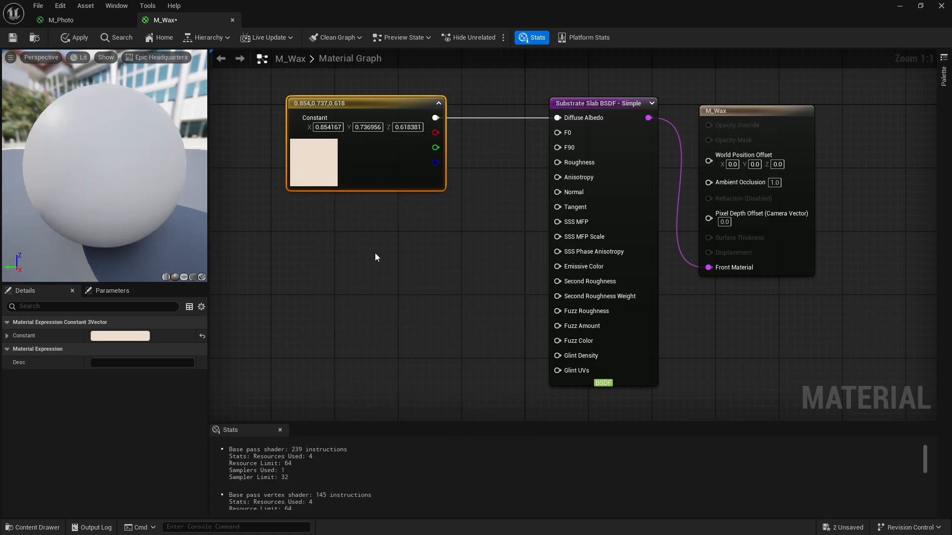
# Step: Add two scalar Constant nodes, connect the first to the slab's F0 input, and arrange them below the colour node
pyautogui.click(344, 284)
pyautogui.click(365, 332)
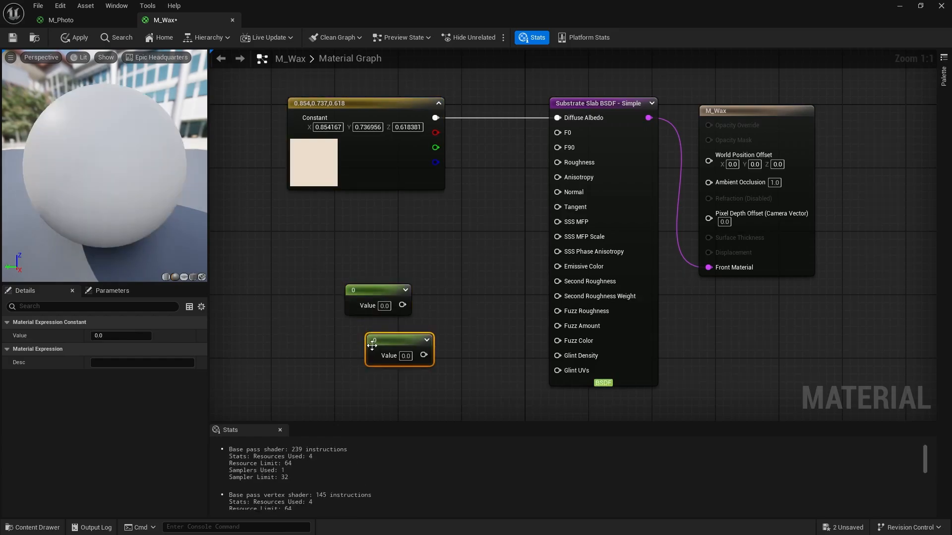
pyautogui.moveTo(402, 305); pyautogui.dragTo(557, 133)
pyautogui.moveTo(400, 101); pyautogui.dragTo(392, 77)
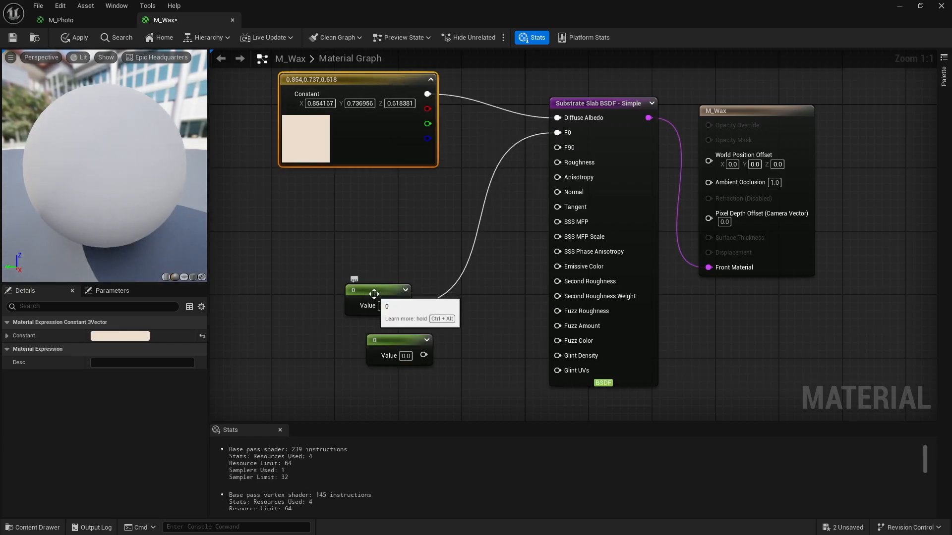
pyautogui.moveTo(373, 295); pyautogui.dragTo(315, 224)
pyautogui.moveTo(394, 339); pyautogui.dragTo(374, 296)
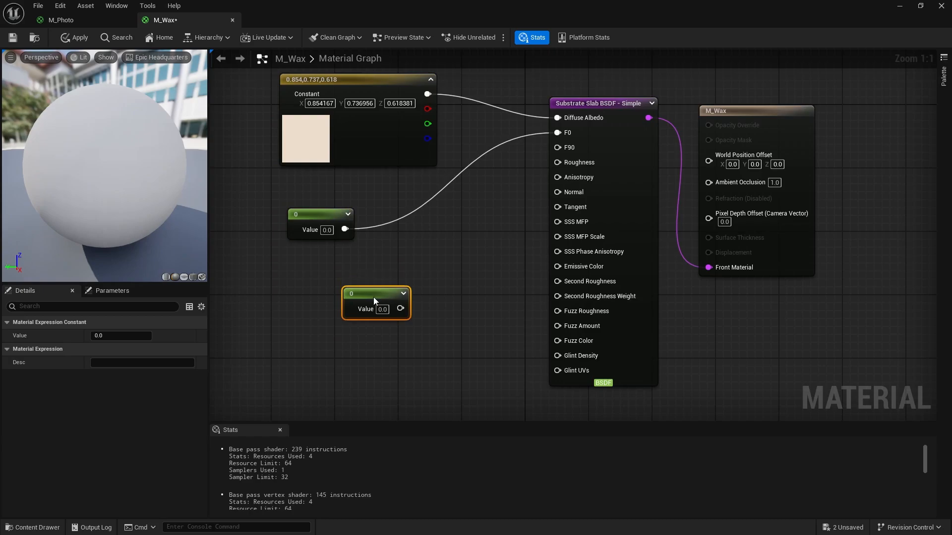
# Step: Close the M_Photo editor and detach the M_Wax editor into a floating window over the Candle level
pyautogui.click(87, 20)
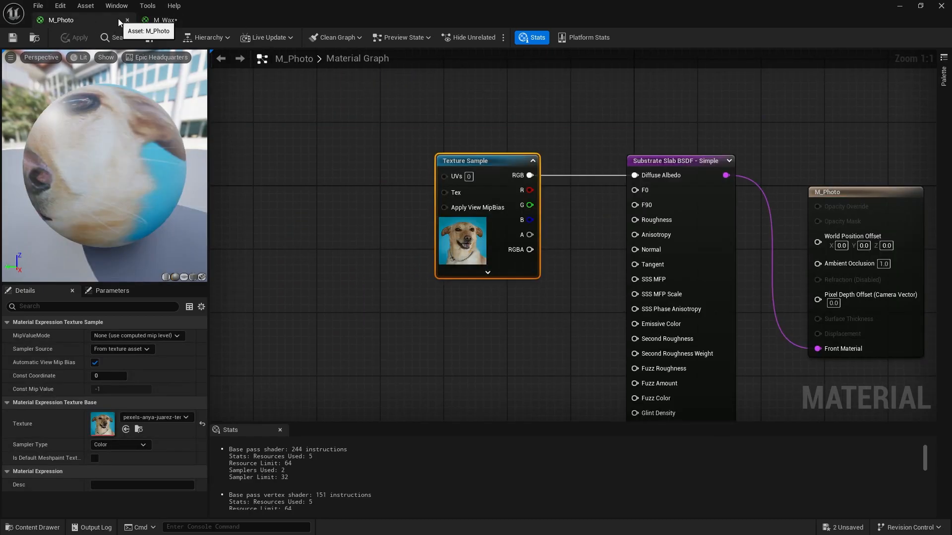
pyautogui.click(127, 20)
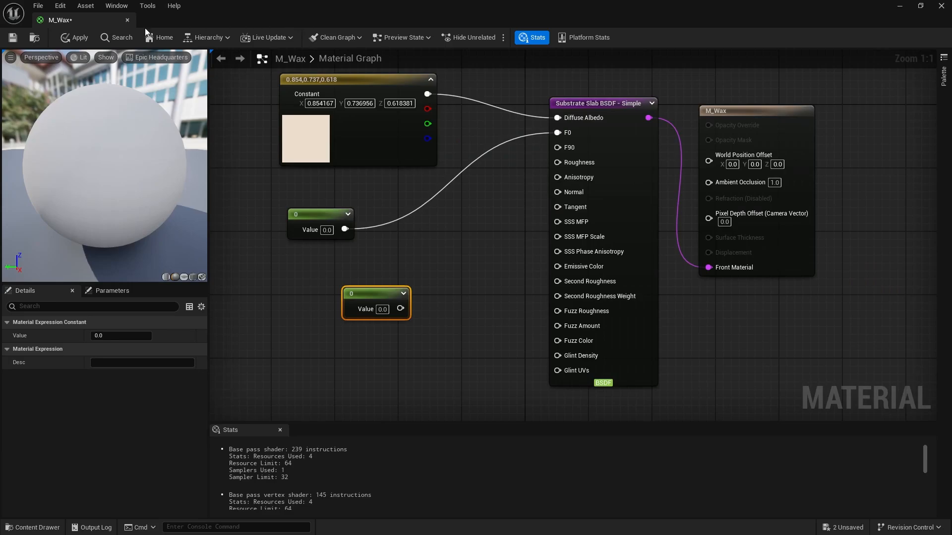
pyautogui.moveTo(86, 18); pyautogui.dragTo(585, 164)
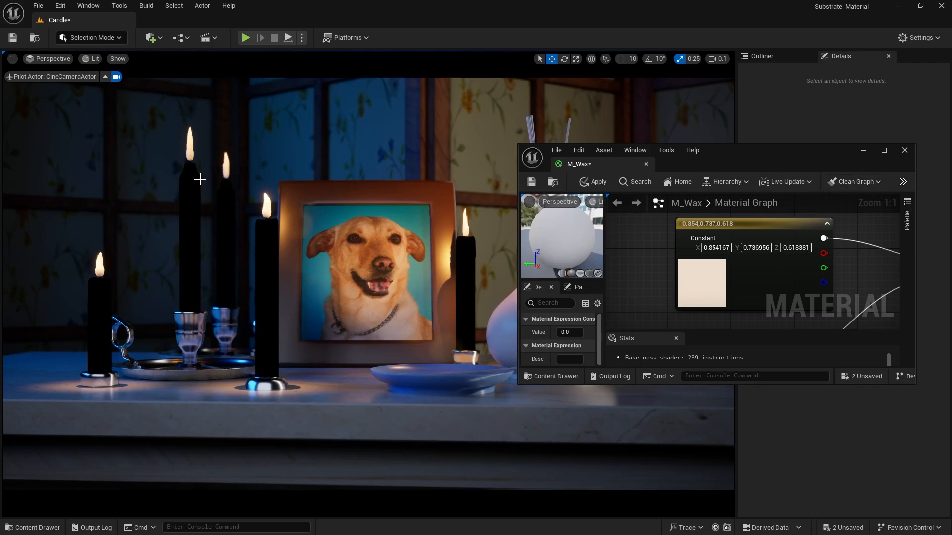
# Step: Stop piloting the CineCameraActor, show the editor icons, minimise the M_Wax editor and bring the viewport close to the candles
pyautogui.click(105, 78)
pyautogui.moveTo(244, 257); pyautogui.dragTo(341, 244, button='right')
pyautogui.press('g')
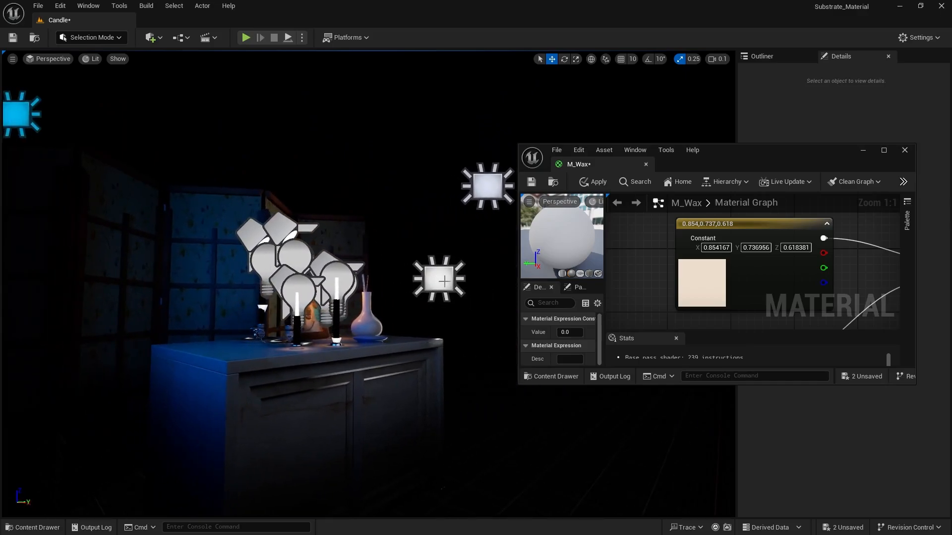
pyautogui.moveTo(410, 290); pyautogui.dragTo(297, 290, button='right')
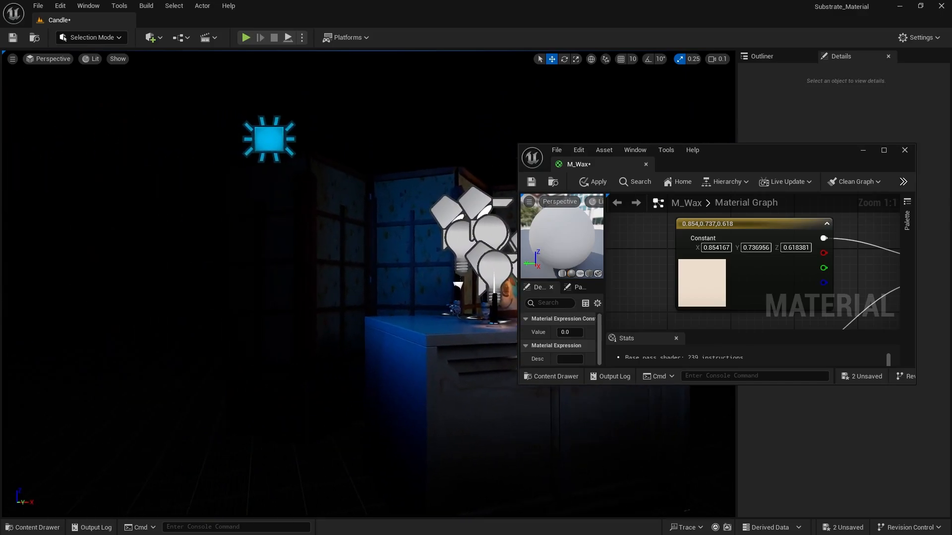
pyautogui.click(862, 150)
pyautogui.moveTo(347, 267); pyautogui.dragTo(471, 267, button='right')
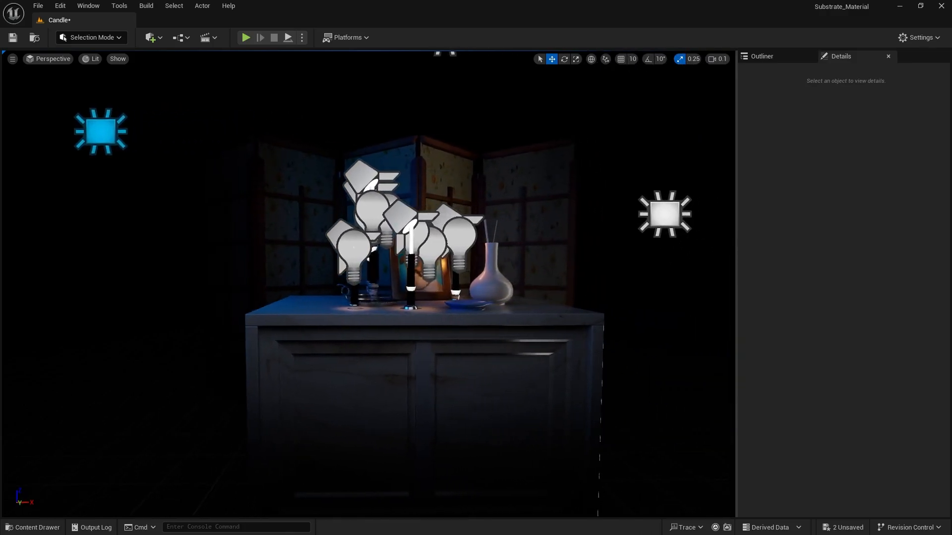
pyautogui.moveTo(354, 247); pyautogui.dragTo(361, 283, button='right')
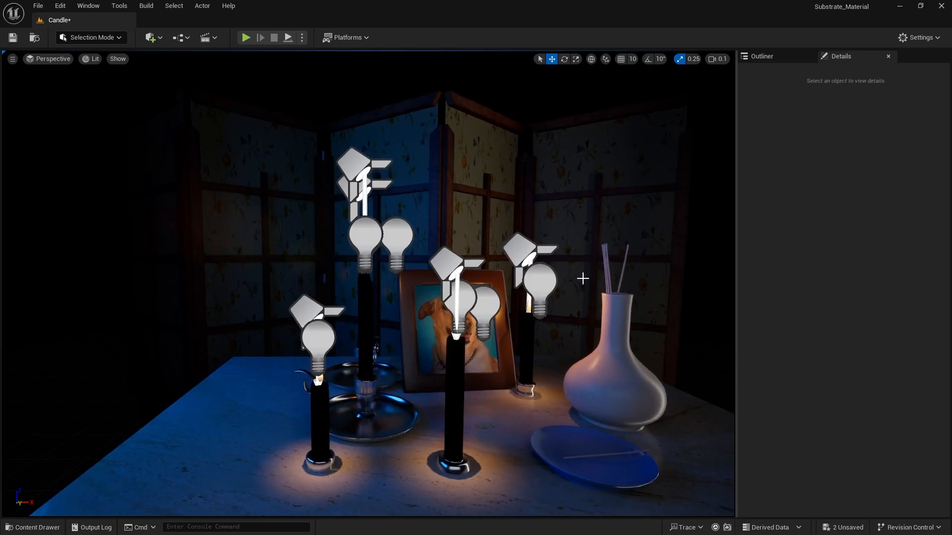
# Step: Reopen the M_Wax material from the Materials folder and maximise its editor window
pyautogui.click(32, 528)
pyautogui.click(449, 448)
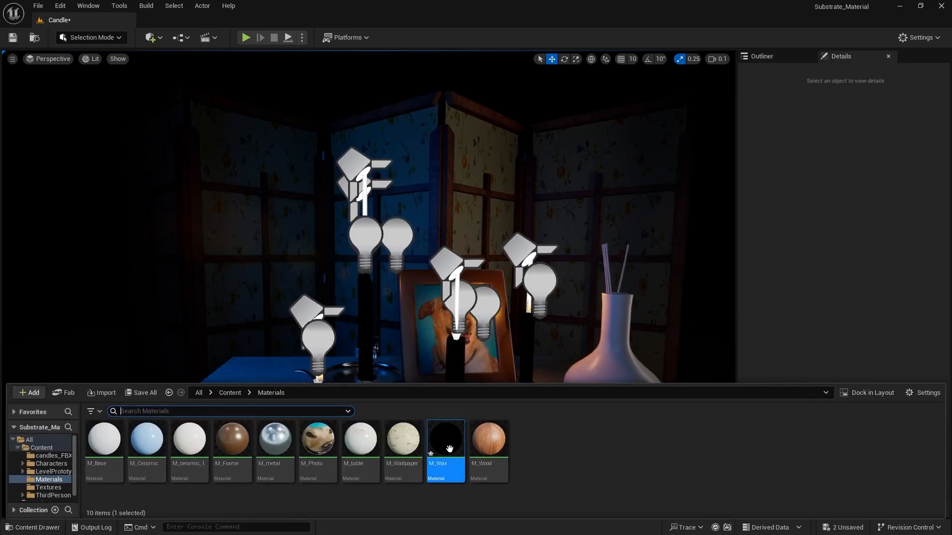
pyautogui.doubleClick(449, 449)
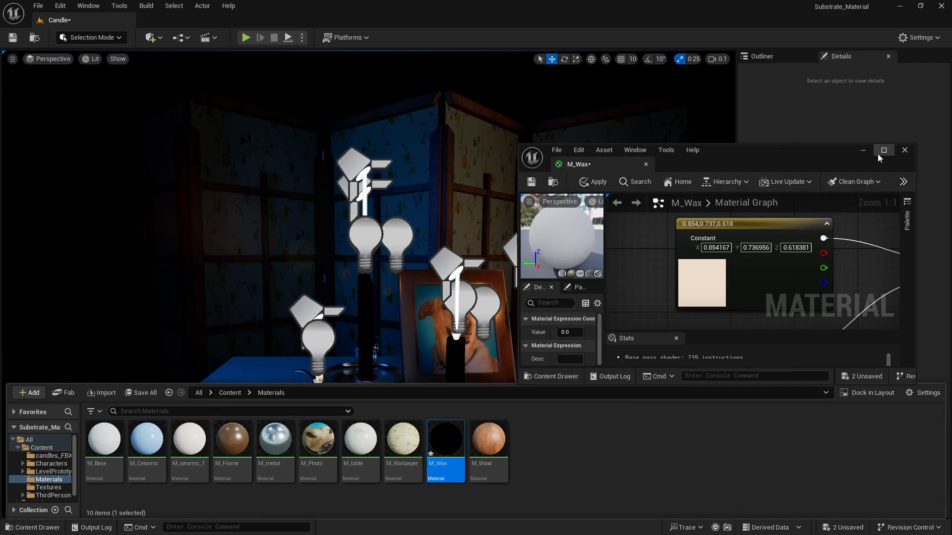
pyautogui.click(884, 150)
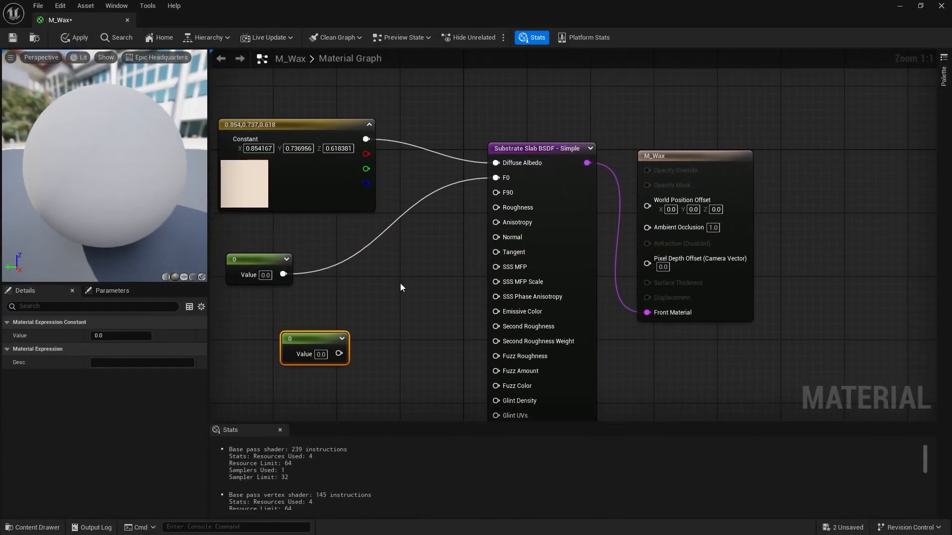
# Step: Connect the second Constant node to the slab's F90 input and set the F0 constant to 0.06
pyautogui.moveTo(524, 168); pyautogui.dragTo(498, 193)
pyautogui.moveTo(421, 255); pyautogui.dragTo(516, 281, button='right')
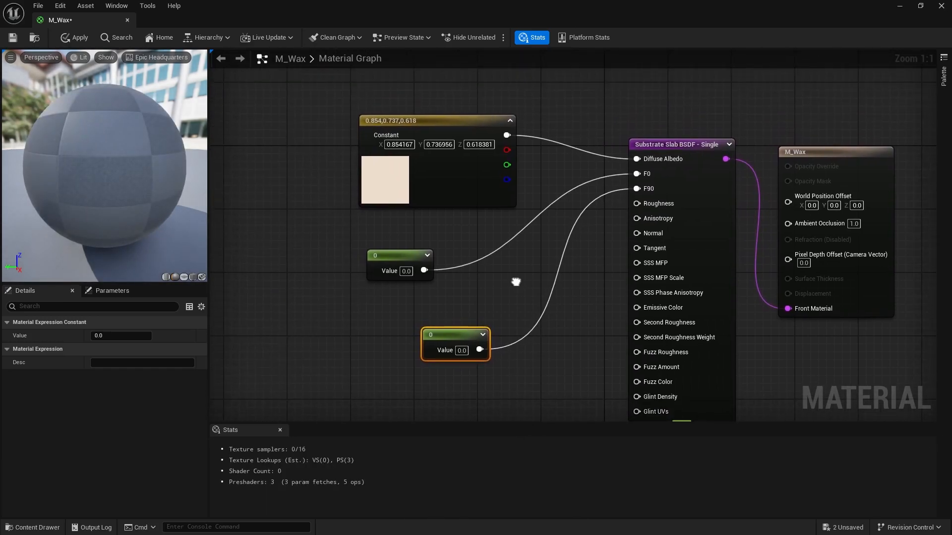
pyautogui.click(406, 271)
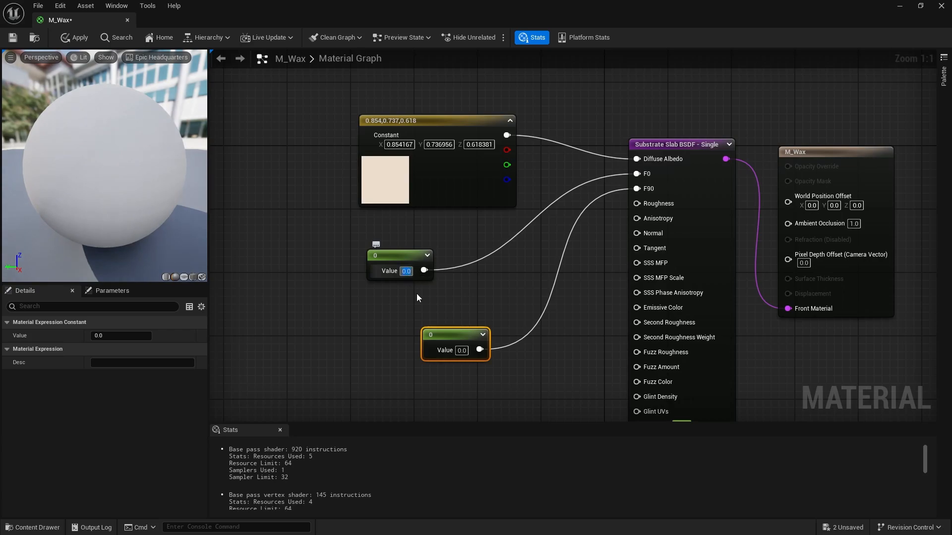
pyautogui.write('0.06')
pyautogui.press('Return')
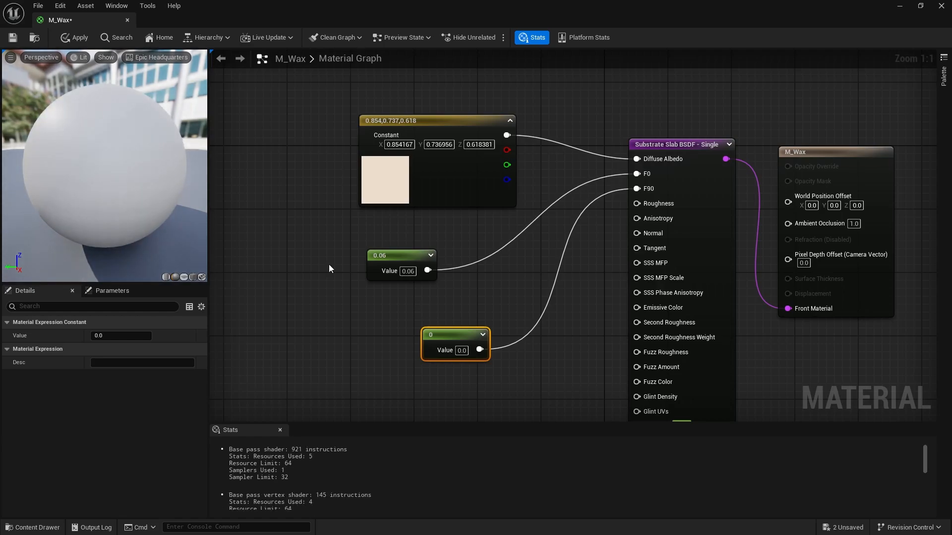
# Step: Try a value of 0.5 for the F90 constant and settle on 0.2
pyautogui.click(460, 352)
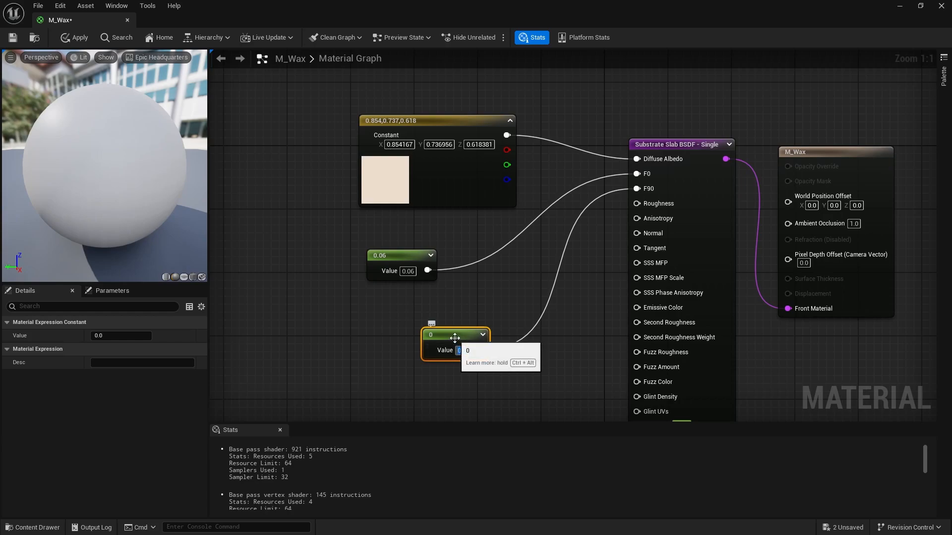
pyautogui.write('0.5')
pyautogui.press('Return')
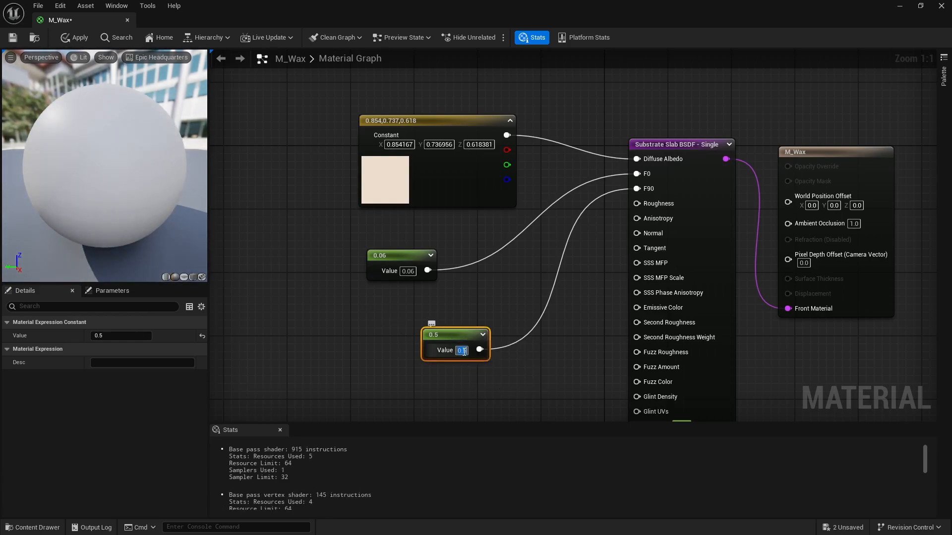
pyautogui.write('0.2')
pyautogui.press('Return')
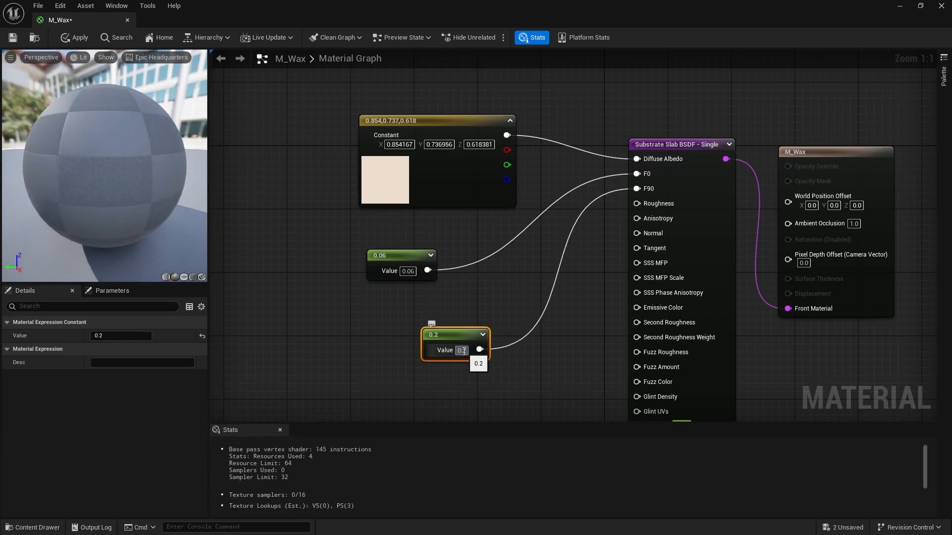
# Step: Add a third Constant node connected to the slab's Roughness input and move the F0 and F90 constants up under the colour node
pyautogui.click(506, 411)
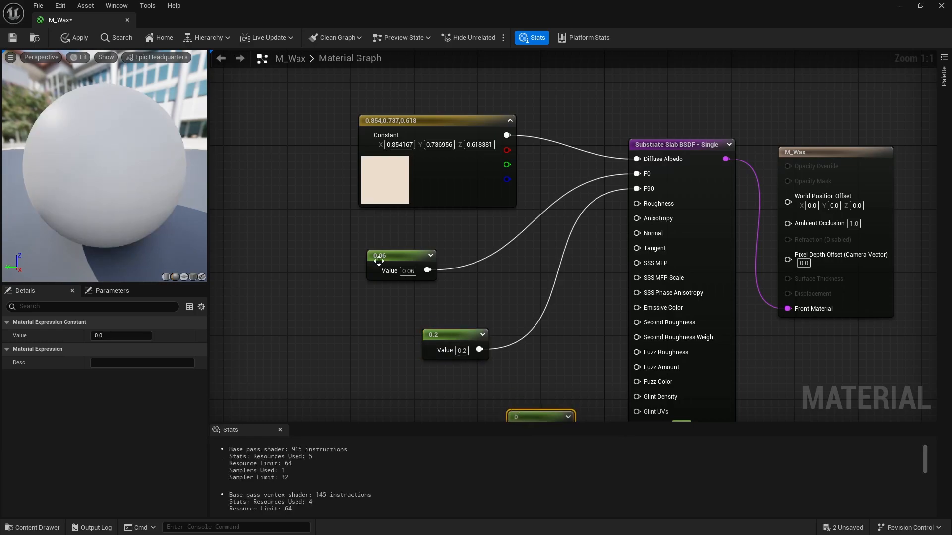
pyautogui.moveTo(378, 261); pyautogui.dragTo(403, 237)
pyautogui.moveTo(455, 337); pyautogui.dragTo(432, 281)
pyautogui.moveTo(534, 415); pyautogui.dragTo(637, 175)
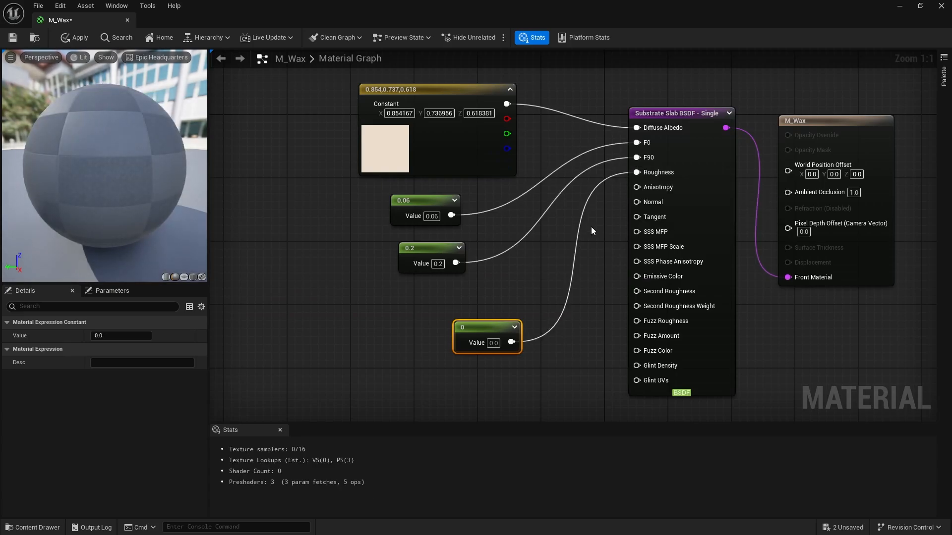
# Step: Set the Roughness constant to 0.3 and apply the M_Wax material changes
pyautogui.click(493, 343)
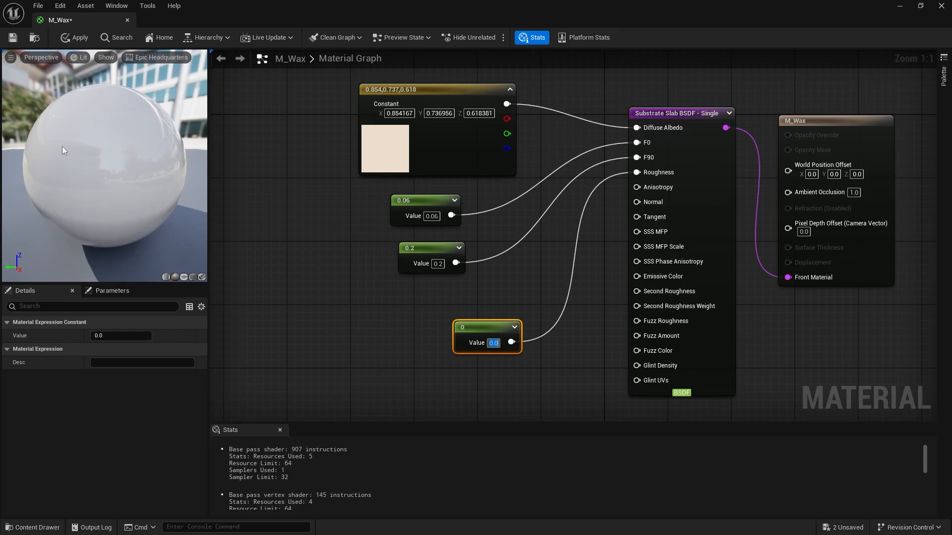
pyautogui.write('0.3')
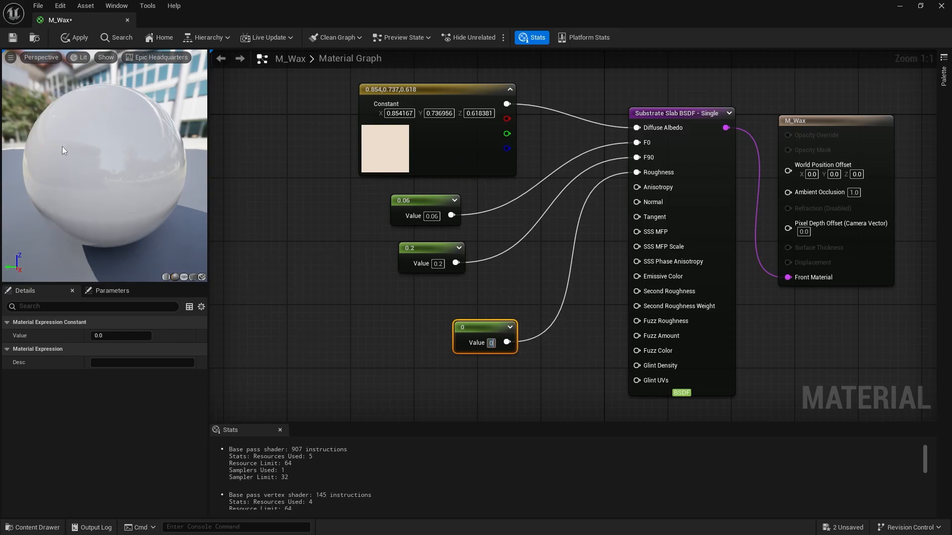
pyautogui.press('Return')
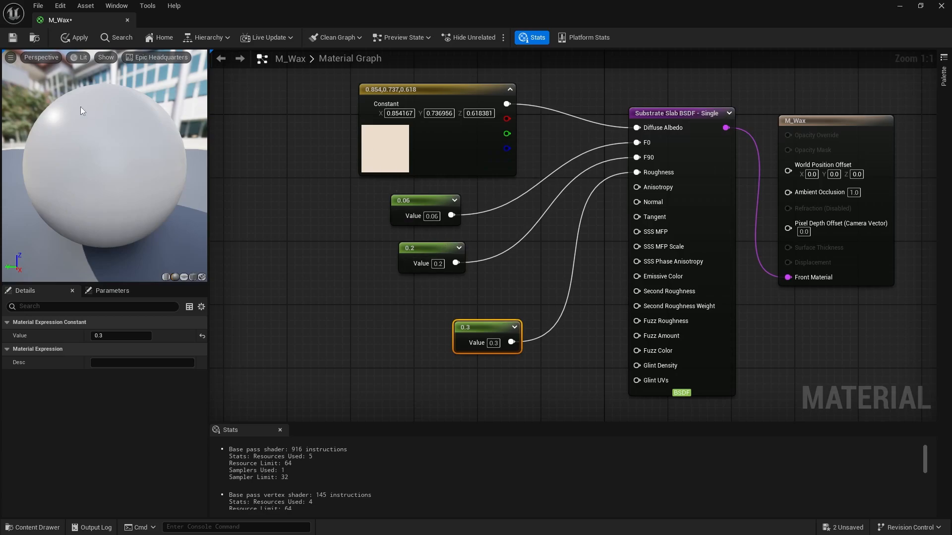
pyautogui.click(77, 39)
# Step: Return to the Candle level and check the wax candles through the CineCameraActor with the editor icons hidden
pyautogui.click(899, 5)
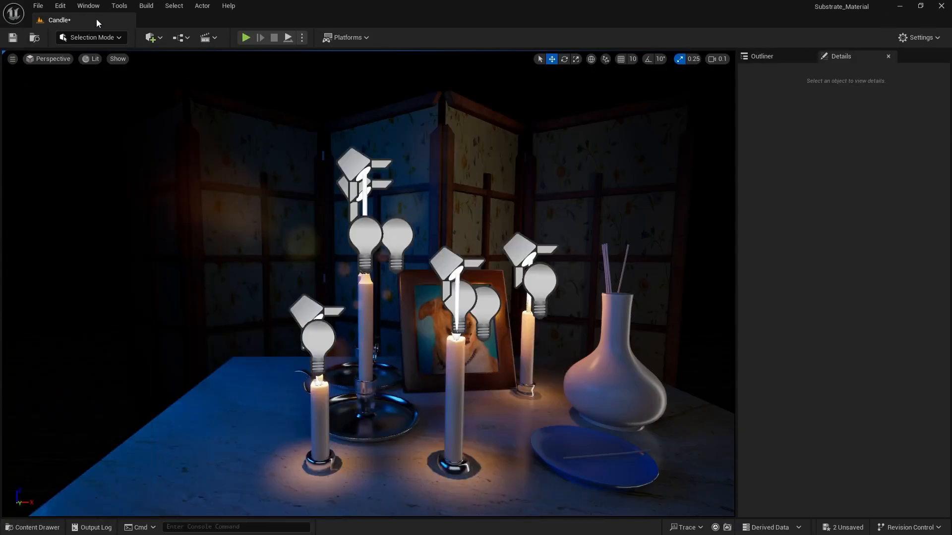
pyautogui.click(71, 58)
pyautogui.click(123, 179)
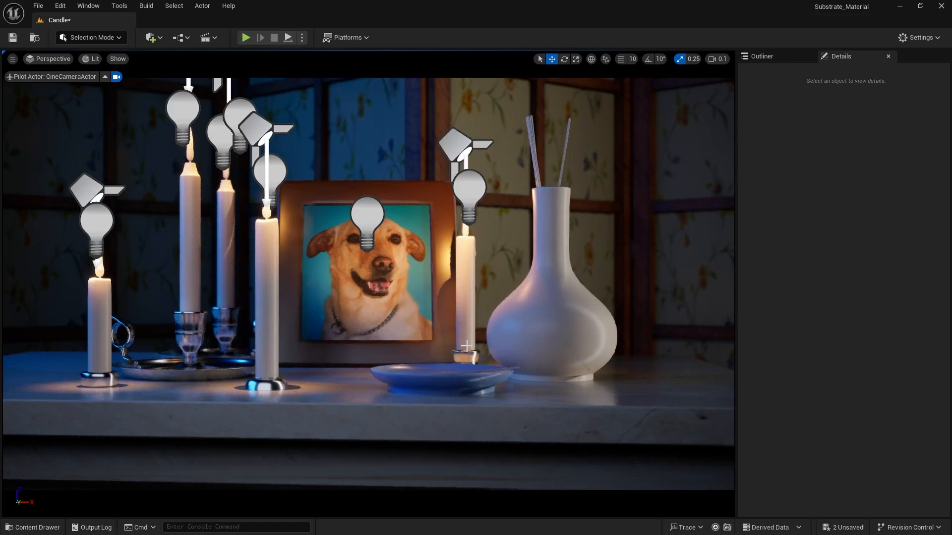
pyautogui.press('g')
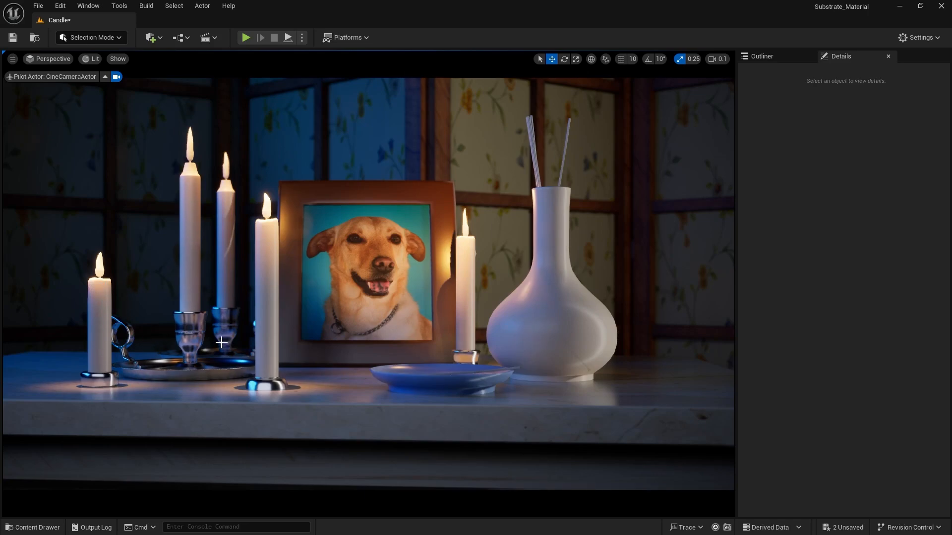
# Step: Reopen M_Wax, line up the F0, F90 and Roughness constants in a column under the colour node, and save the material
pyautogui.click(32, 528)
pyautogui.doubleClick(452, 445)
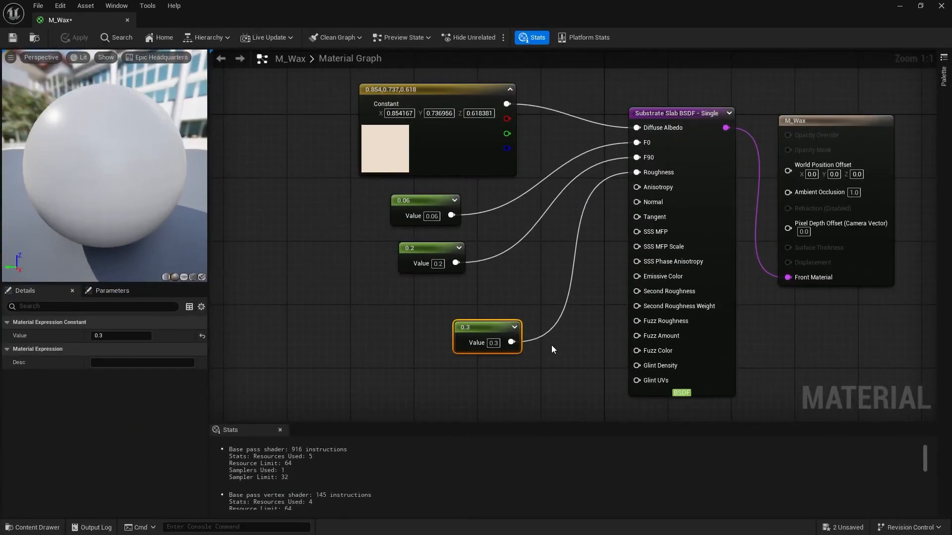
pyautogui.moveTo(476, 335); pyautogui.dragTo(452, 331, button='right')
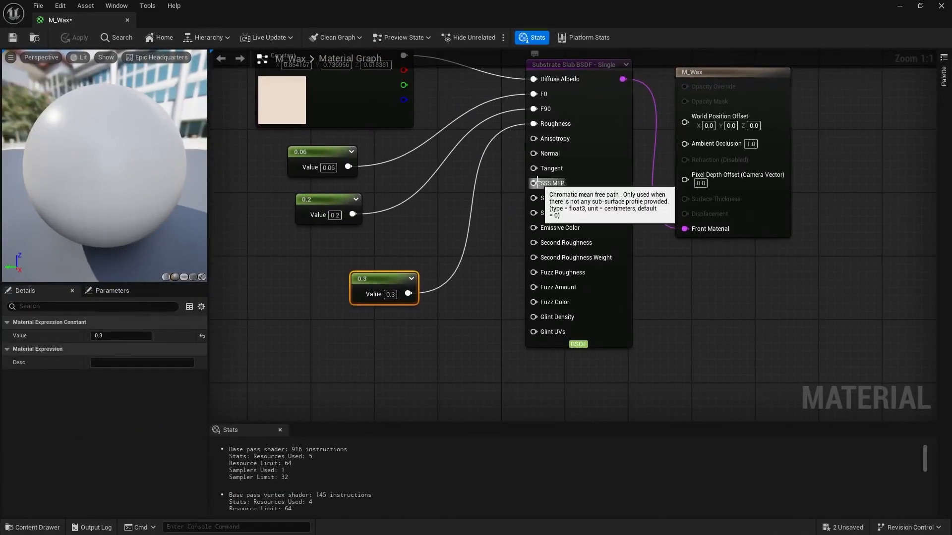
pyautogui.moveTo(327, 200); pyautogui.dragTo(303, 200)
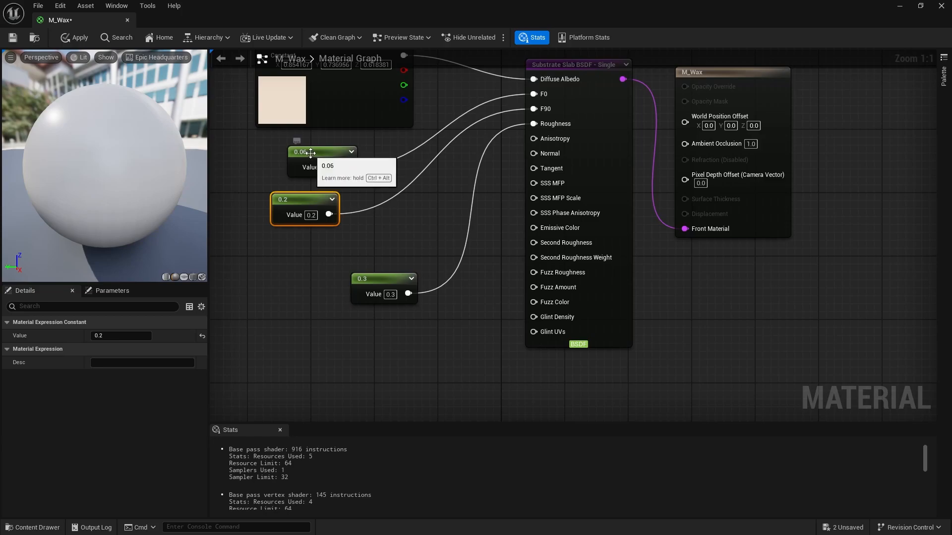
pyautogui.moveTo(307, 153); pyautogui.dragTo(275, 153)
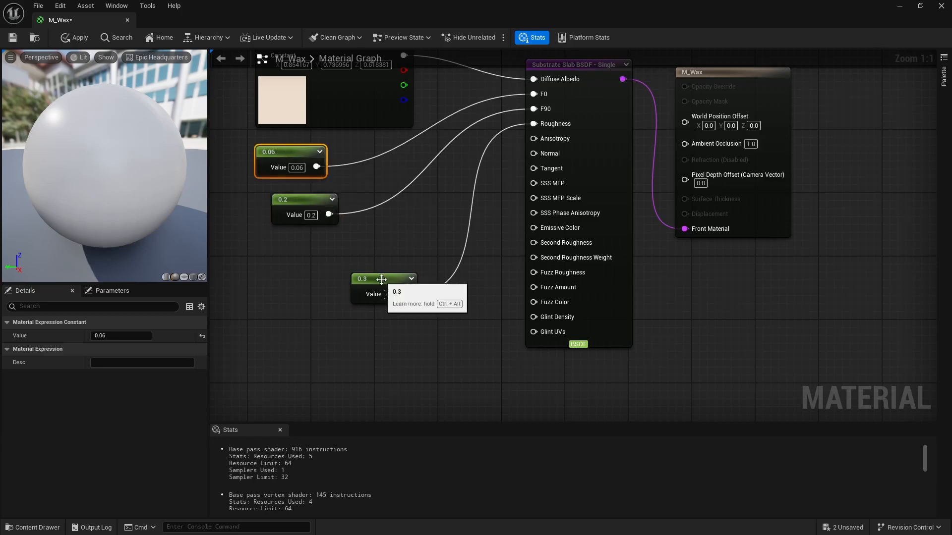
pyautogui.moveTo(377, 279); pyautogui.dragTo(313, 247)
pyautogui.moveTo(314, 247); pyautogui.dragTo(386, 280, button='right')
pyautogui.hotkey('ctrl', 's')
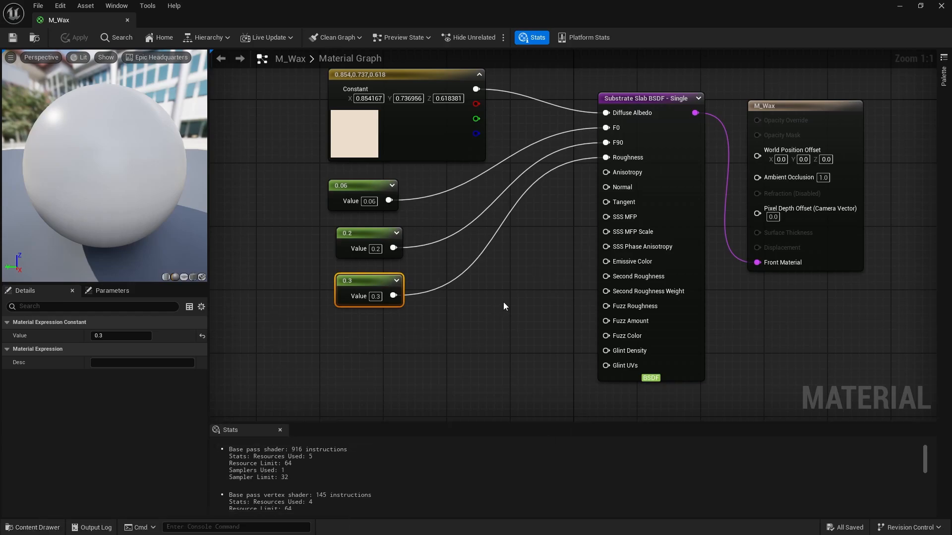
# Step: Create a subsurface profile named Wax in the Materials folder and assign it to the Substrate Slab BSDF node
pyautogui.moveTo(503, 306); pyautogui.dragTo(466, 304, button='right')
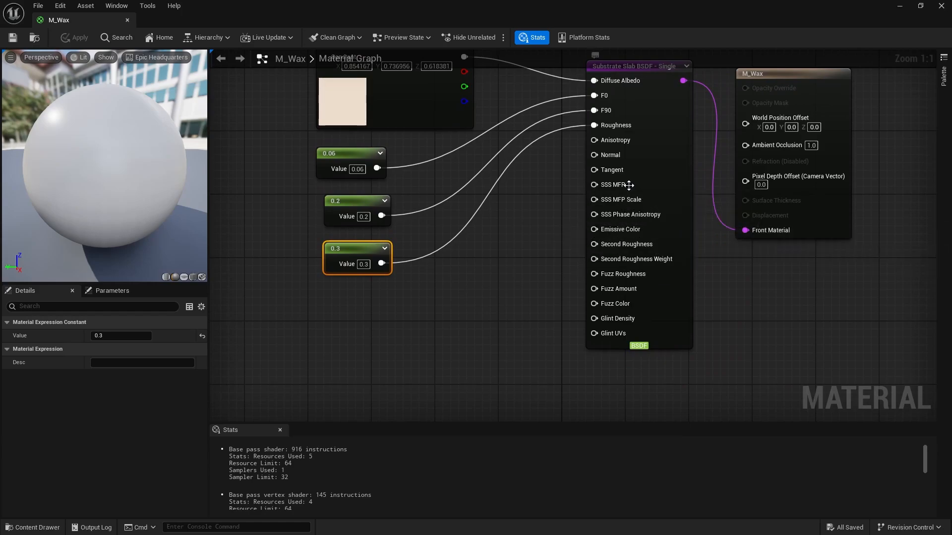
pyautogui.moveTo(382, 319); pyautogui.dragTo(408, 271, button='right')
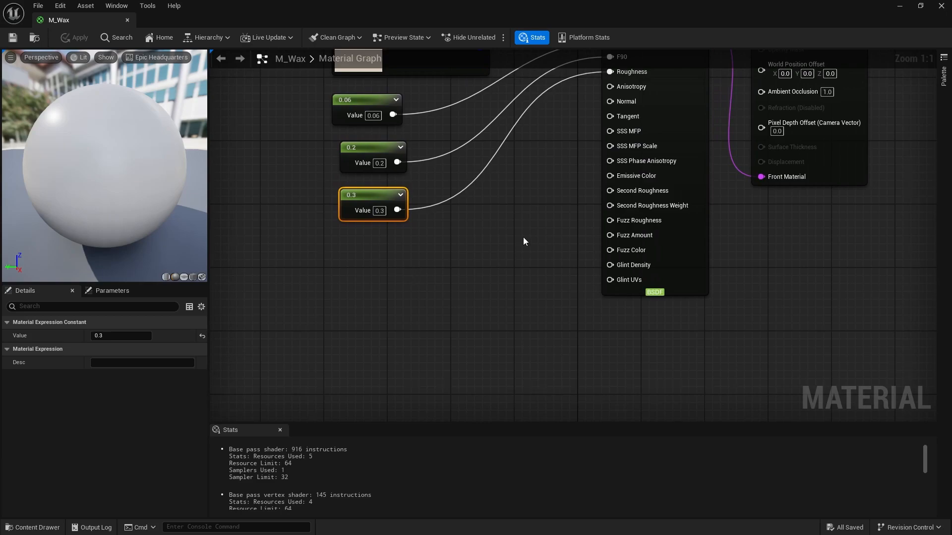
pyautogui.moveTo(522, 240); pyautogui.dragTo(518, 328, button='right')
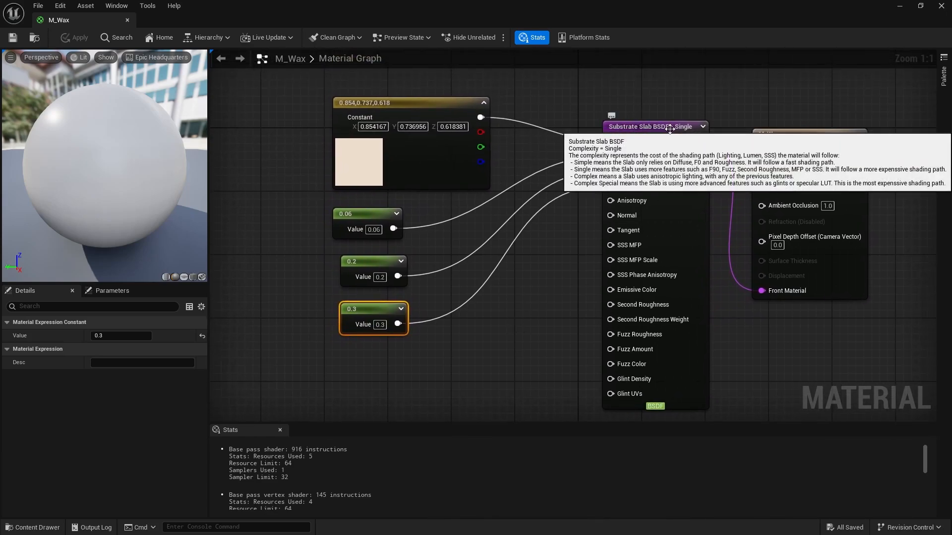
pyautogui.click(652, 127)
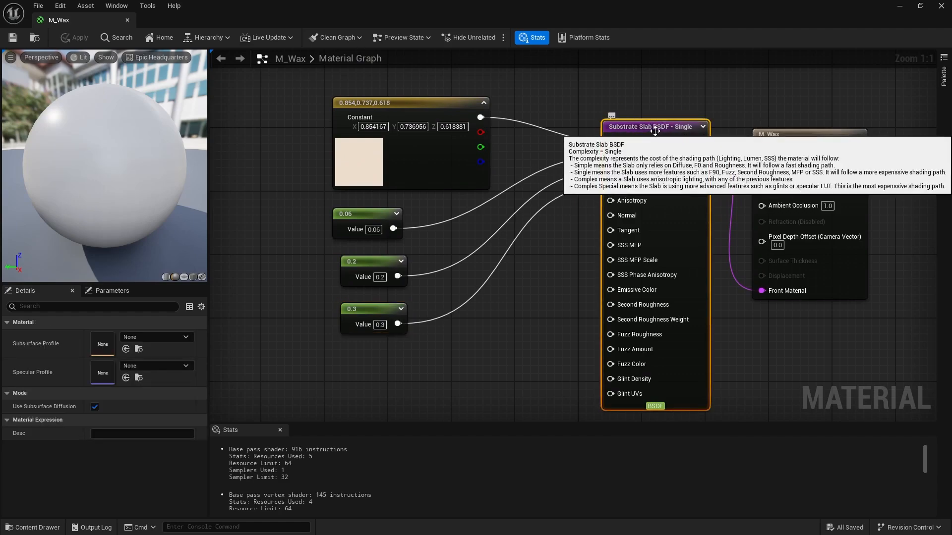
pyautogui.moveTo(26, 347)
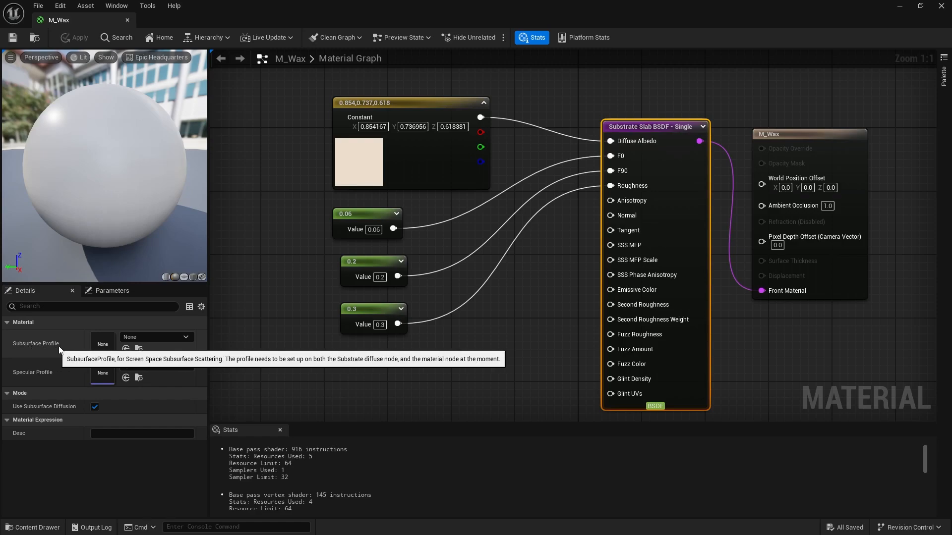
pyautogui.click(157, 337)
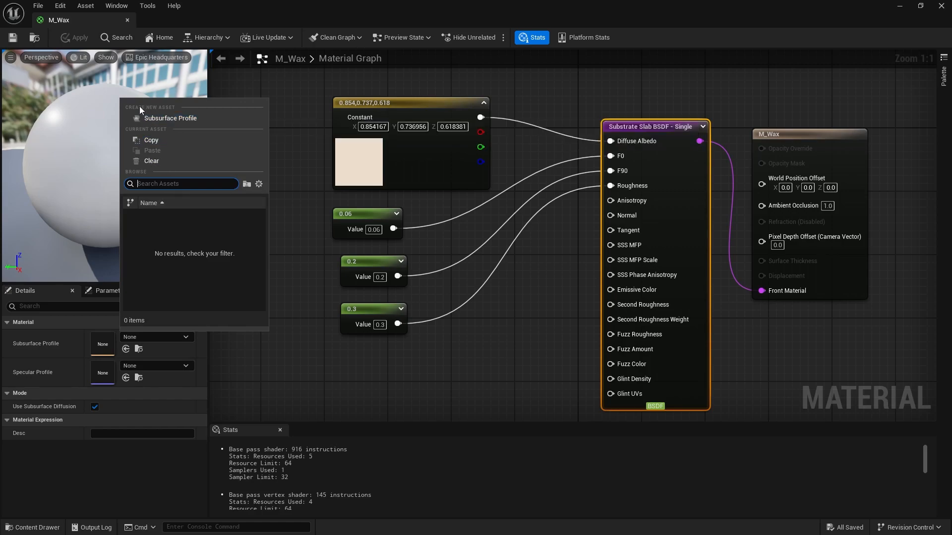
pyautogui.click(163, 118)
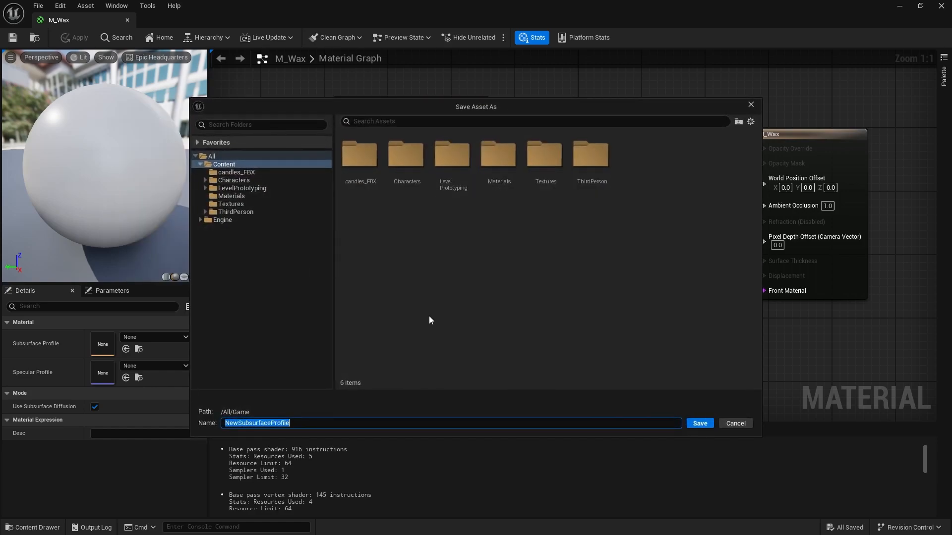
pyautogui.doubleClick(488, 159)
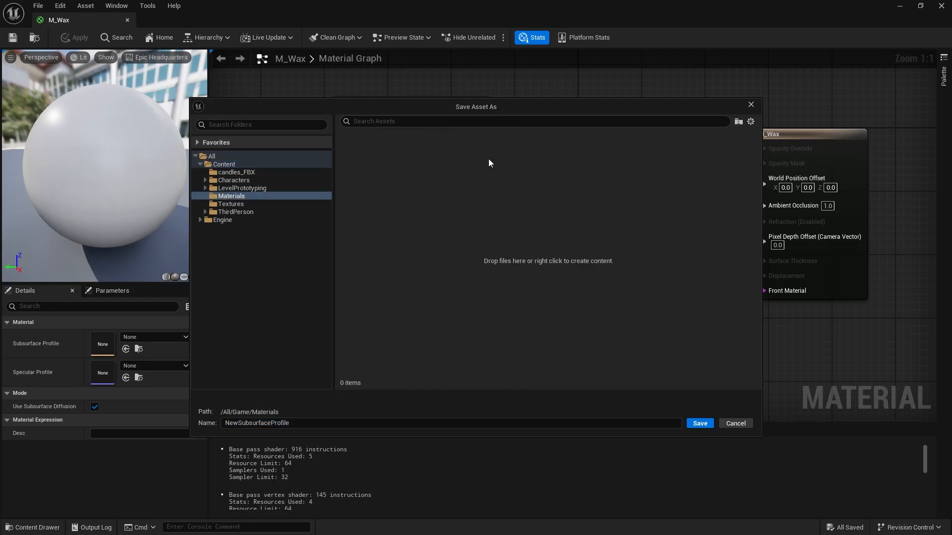
pyautogui.click(299, 423)
pyautogui.write('Wax')
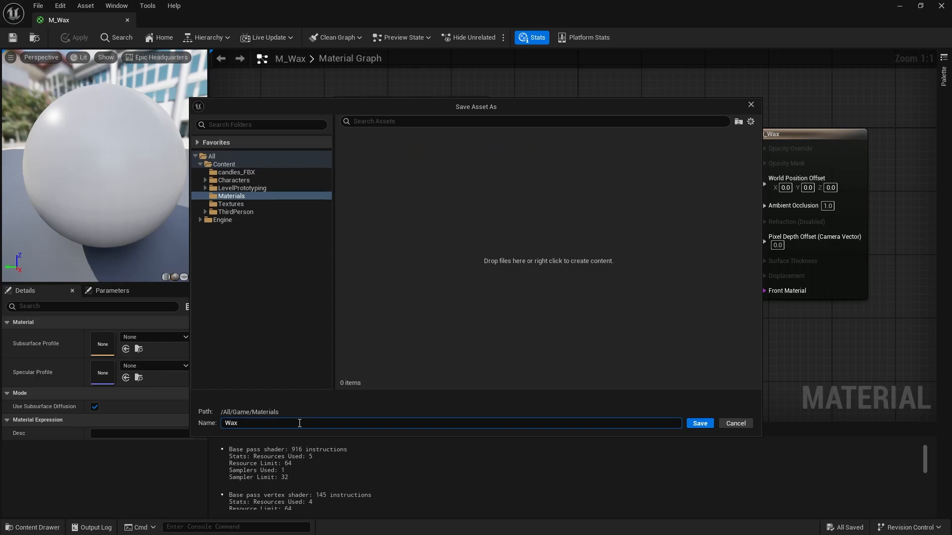
pyautogui.click(700, 424)
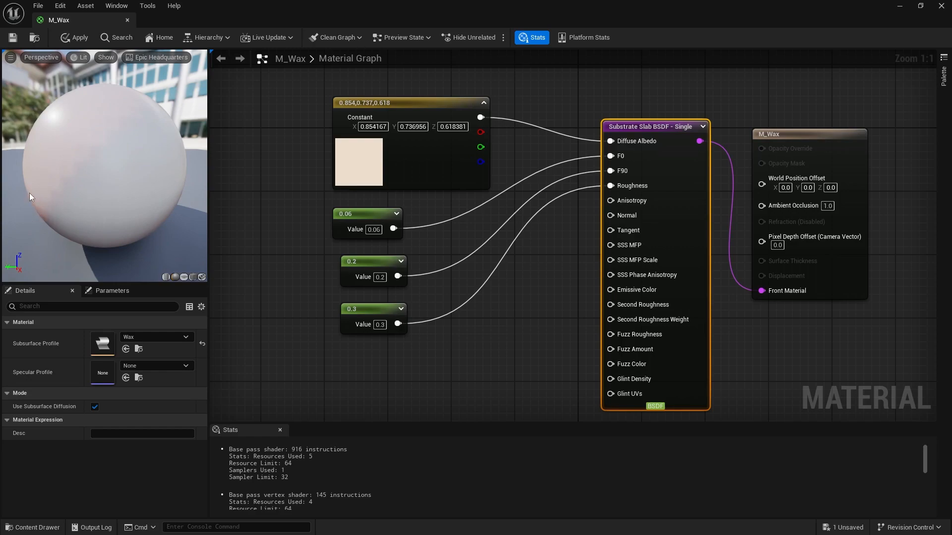
# Step: Review the Wax subsurface profile's settings beside the candle scene, and close the editors, applying the changes to M_Wax
pyautogui.click(139, 350)
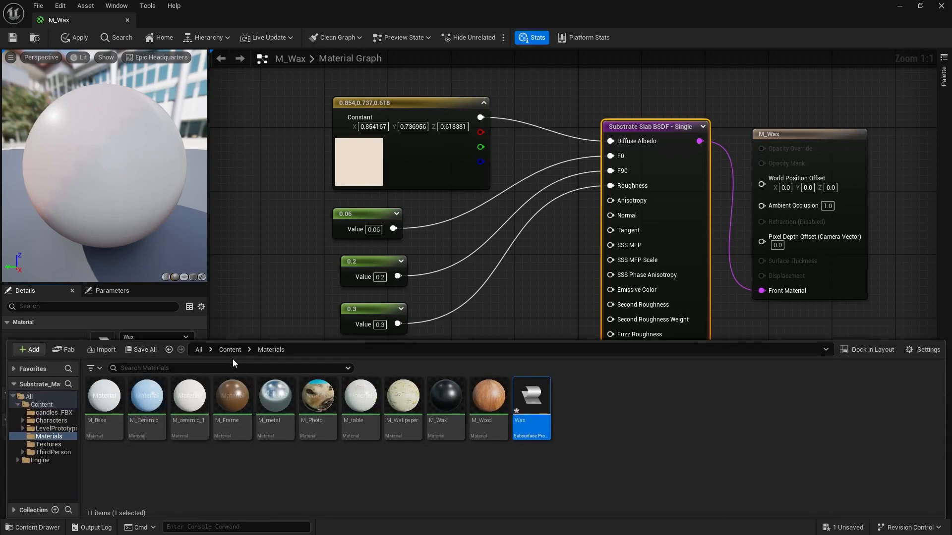
pyautogui.doubleClick(534, 395)
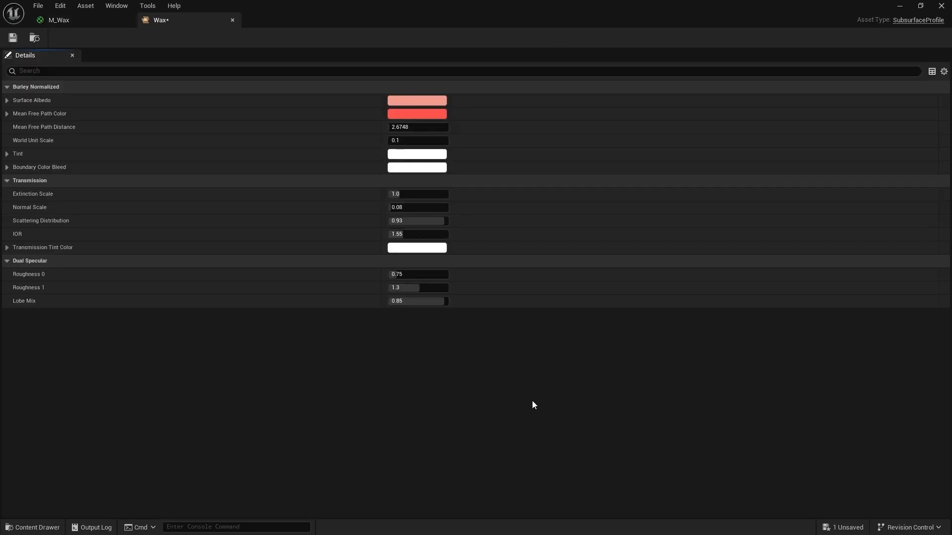
pyautogui.click(920, 6)
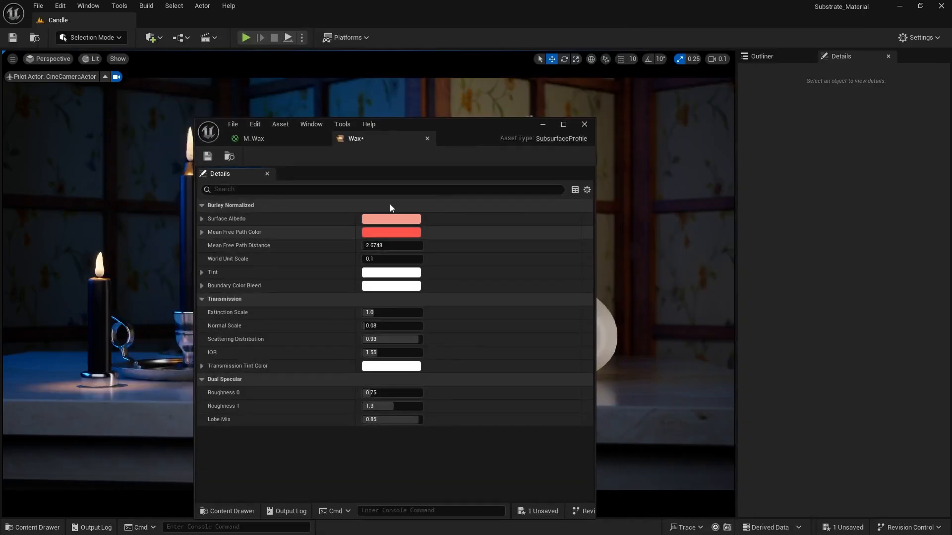
pyautogui.moveTo(423, 132); pyautogui.dragTo(620, 104)
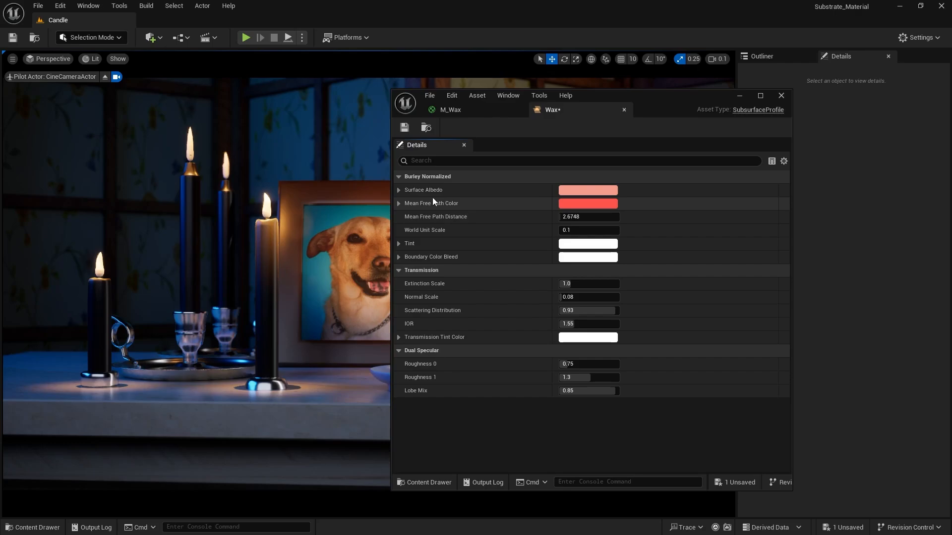
pyautogui.moveTo(414, 194)
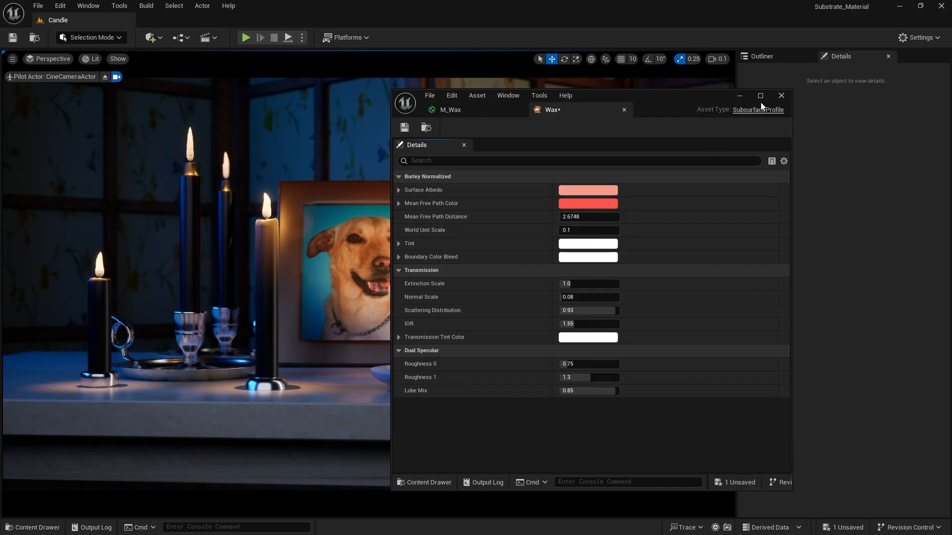
pyautogui.click(781, 96)
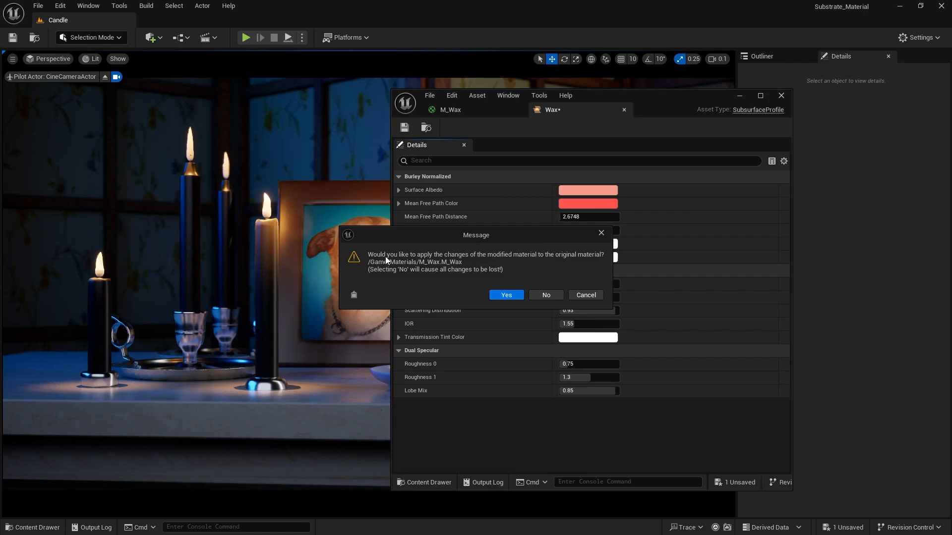
pyautogui.click(506, 295)
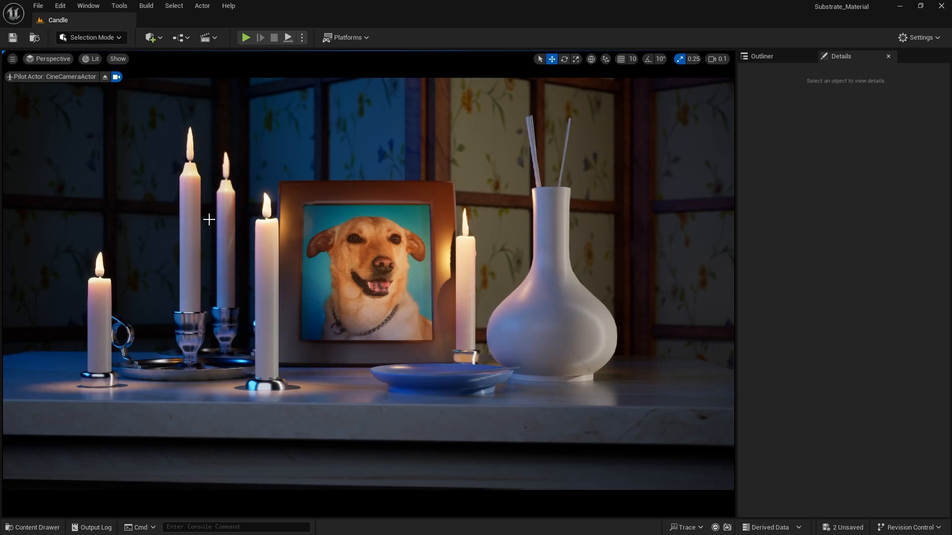
# Step: Reopen and close the Wax subsurface profile and save all modified assets
pyautogui.click(40, 527)
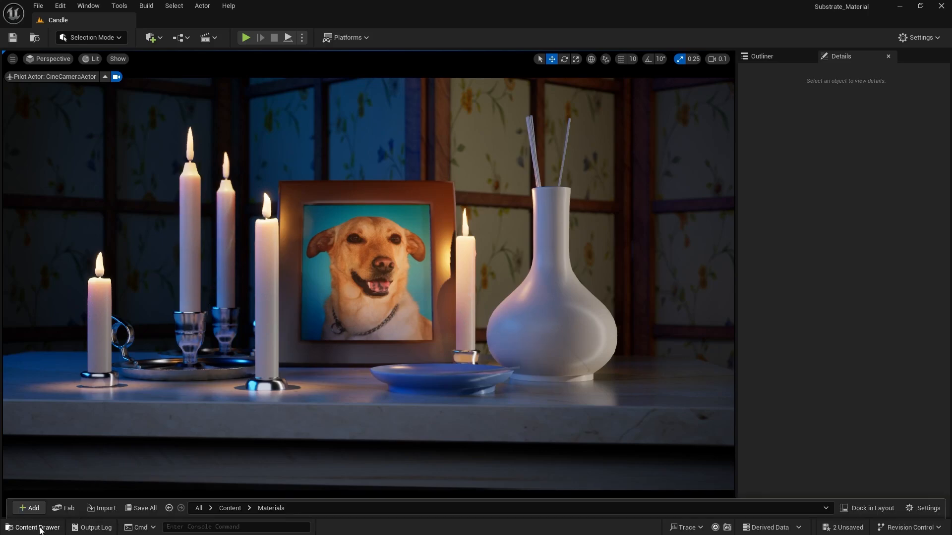
pyautogui.doubleClick(547, 442)
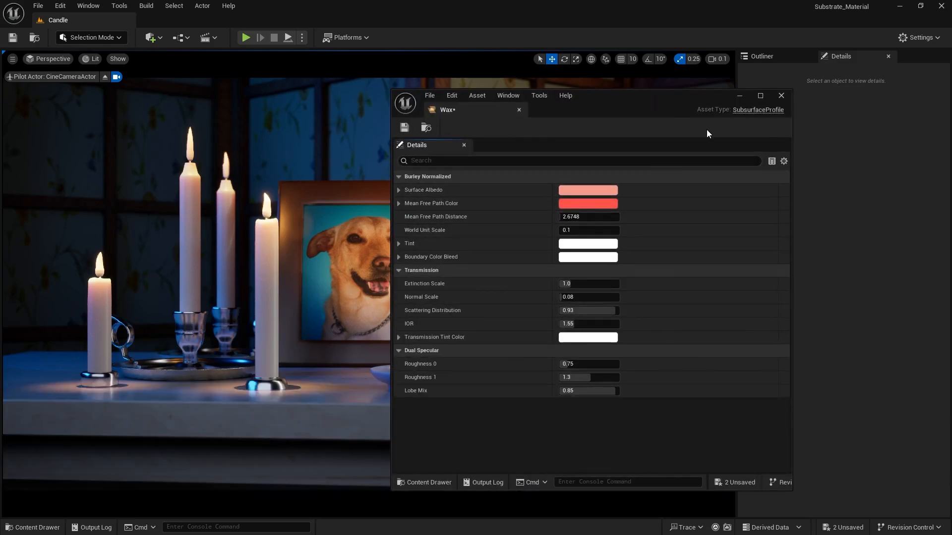
pyautogui.click(781, 95)
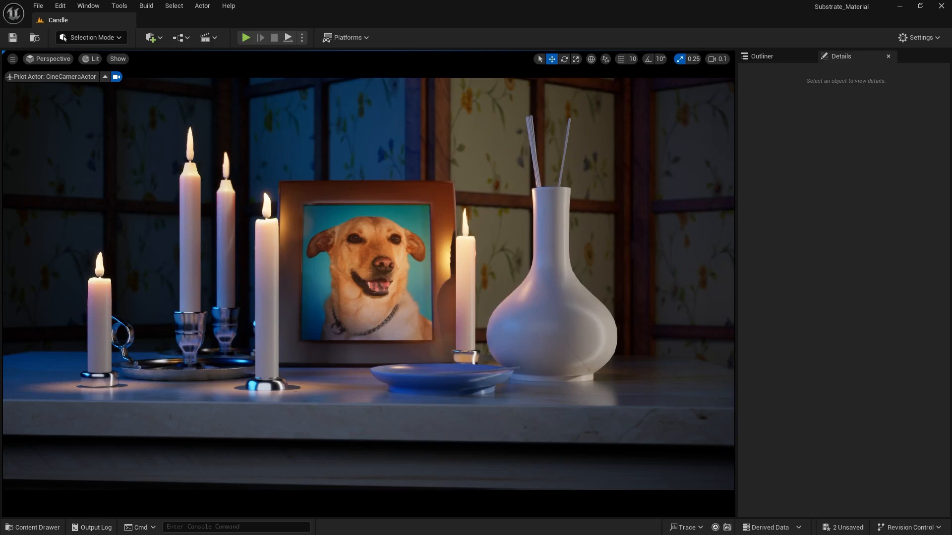
pyautogui.click(34, 528)
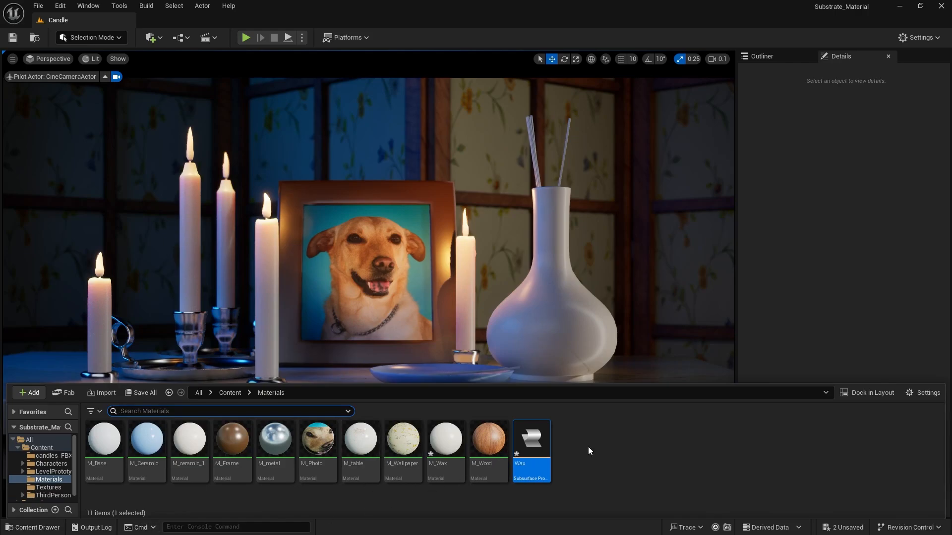
pyautogui.click(33, 7)
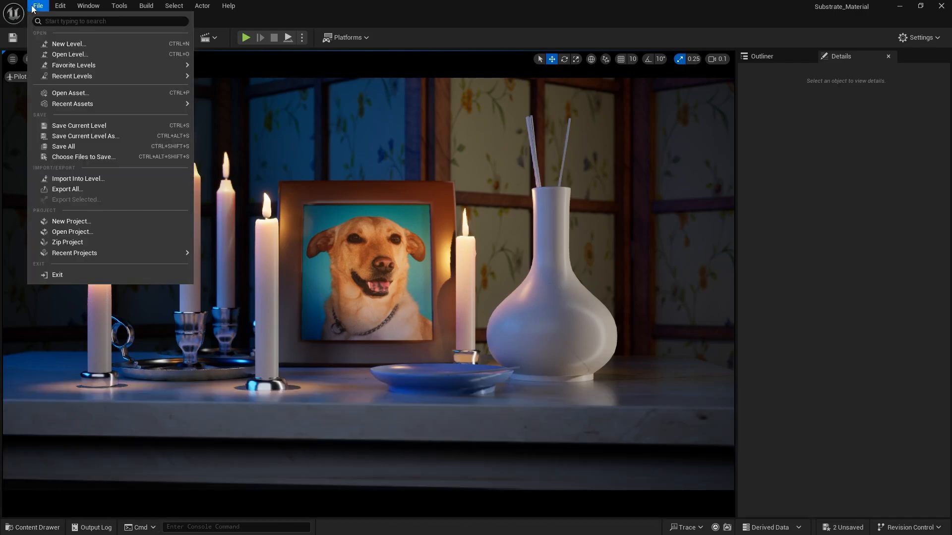
pyautogui.click(83, 147)
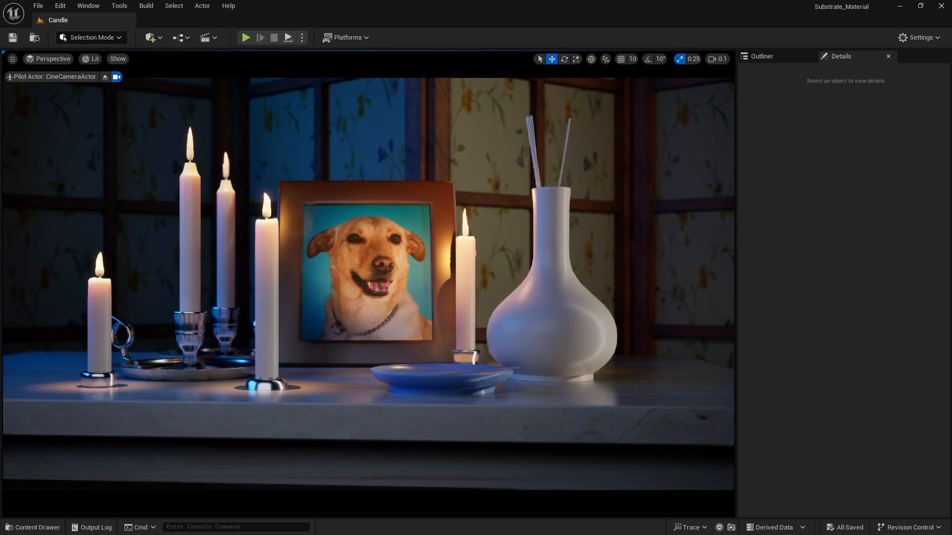
# Step: Create a new material named M_Sticks in the Materials folder
pyautogui.click(49, 529)
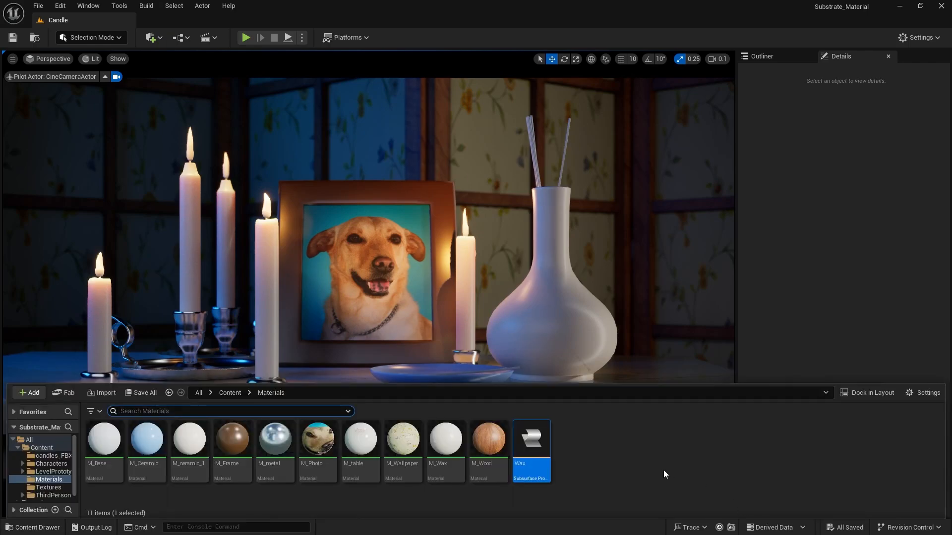
pyautogui.rightClick(643, 454)
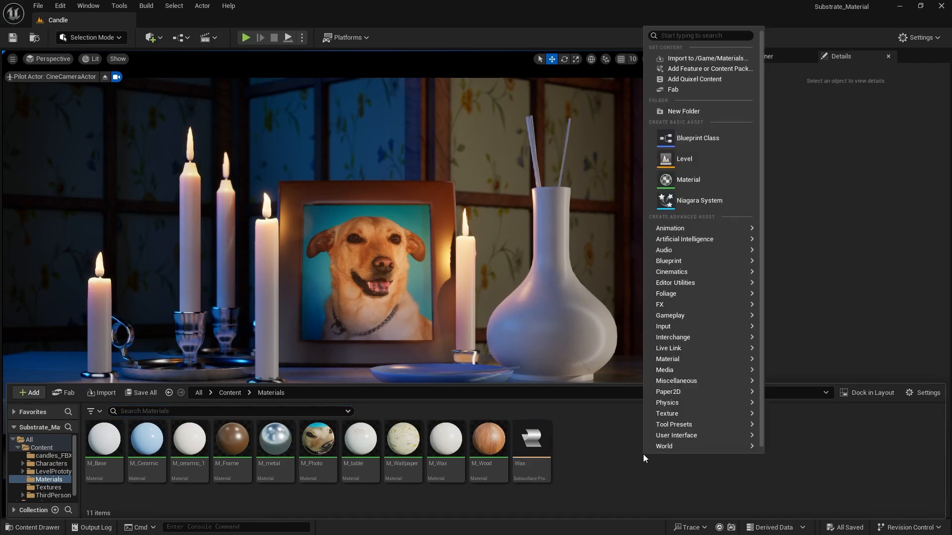
pyautogui.click(694, 180)
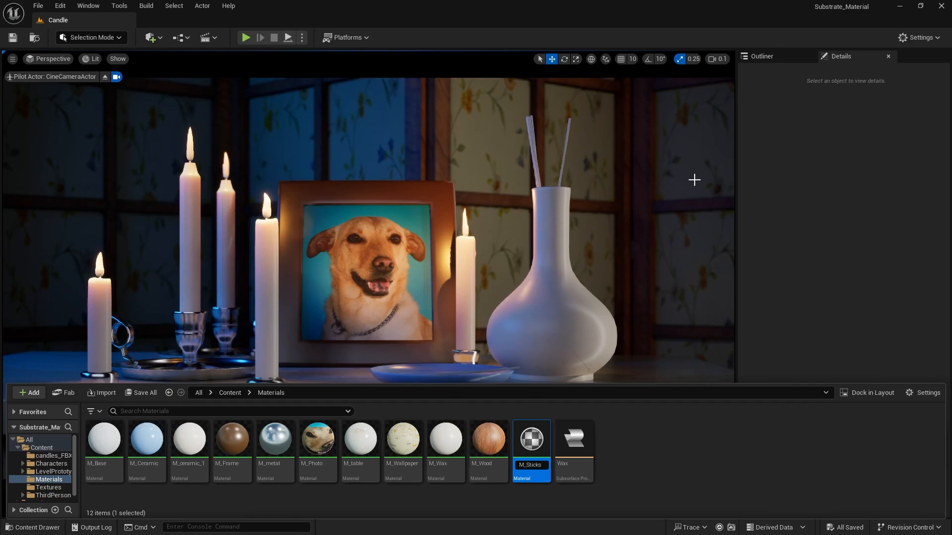
pyautogui.write('M_Sticks')
pyautogui.press('Return')
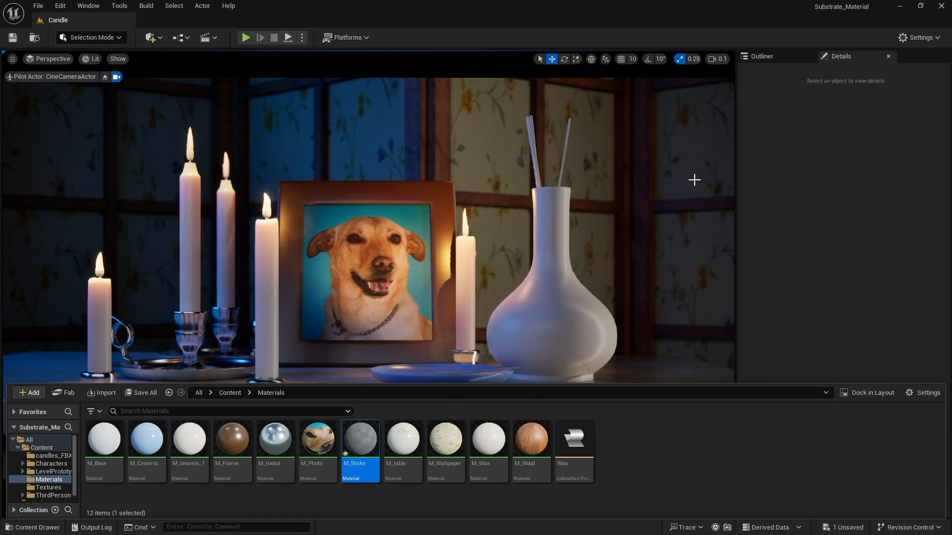
# Step: Select the incense stick on the blue dish and stop piloting the CineCameraActor to view the vase from above
pyautogui.click(510, 368)
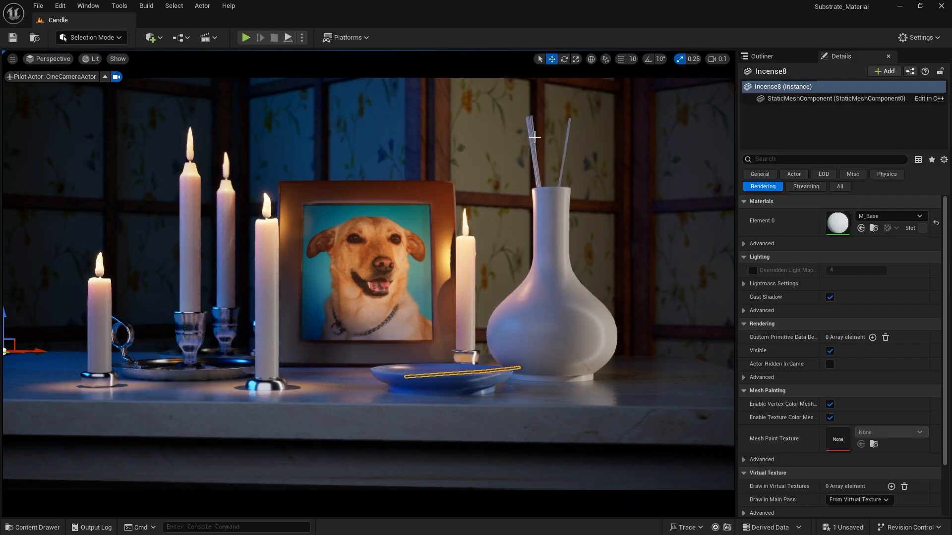
pyautogui.click(105, 77)
pyautogui.moveTo(388, 275); pyautogui.dragTo(431, 363, button='right')
pyautogui.press('w')
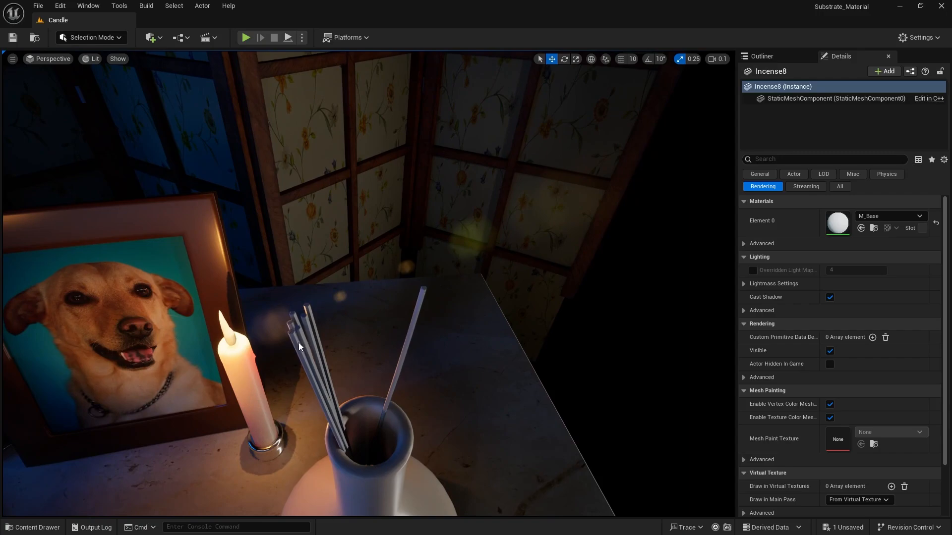
# Step: Add all the incense sticks in the vase to the selection and assign M_Sticks to the selected sticks
pyautogui.keyDown('ctrl'); pyautogui.click(300, 327); pyautogui.keyUp('ctrl')
pyautogui.keyDown('ctrl'); pyautogui.click(290, 321); pyautogui.keyUp('ctrl')
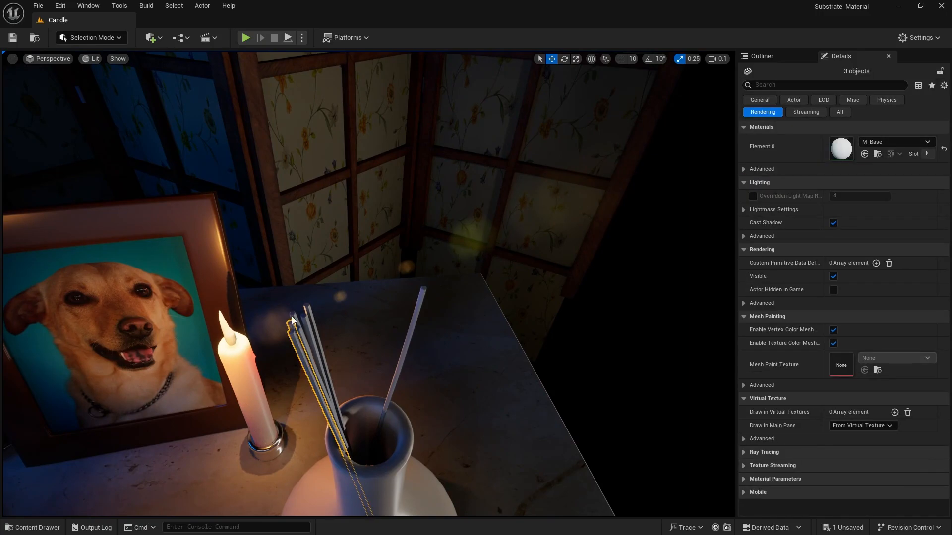
pyautogui.keyDown('ctrl'); pyautogui.click(292, 323); pyautogui.keyUp('ctrl')
pyautogui.keyDown('ctrl'); pyautogui.click(306, 323); pyautogui.keyUp('ctrl')
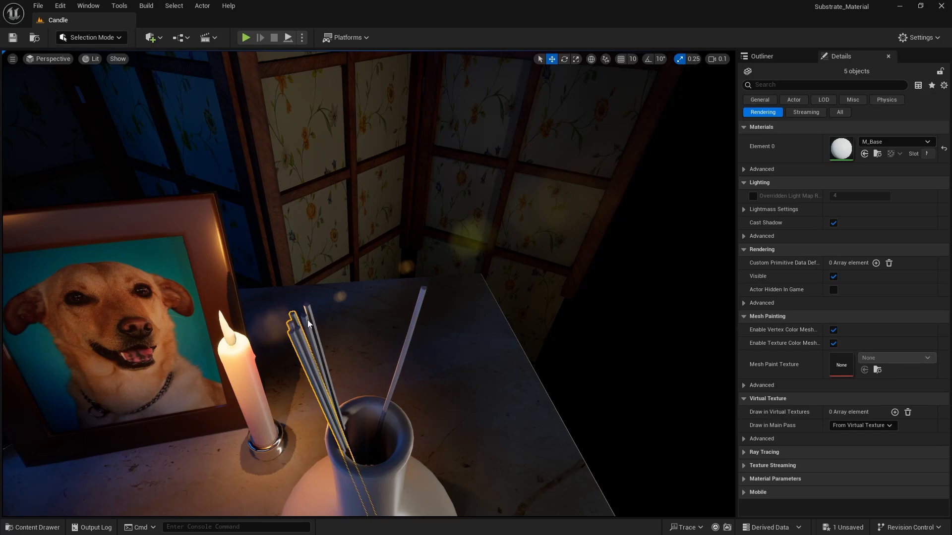
pyautogui.keyDown('ctrl'); pyautogui.click(308, 323); pyautogui.keyUp('ctrl')
pyautogui.keyDown('ctrl'); pyautogui.click(309, 312); pyautogui.keyUp('ctrl')
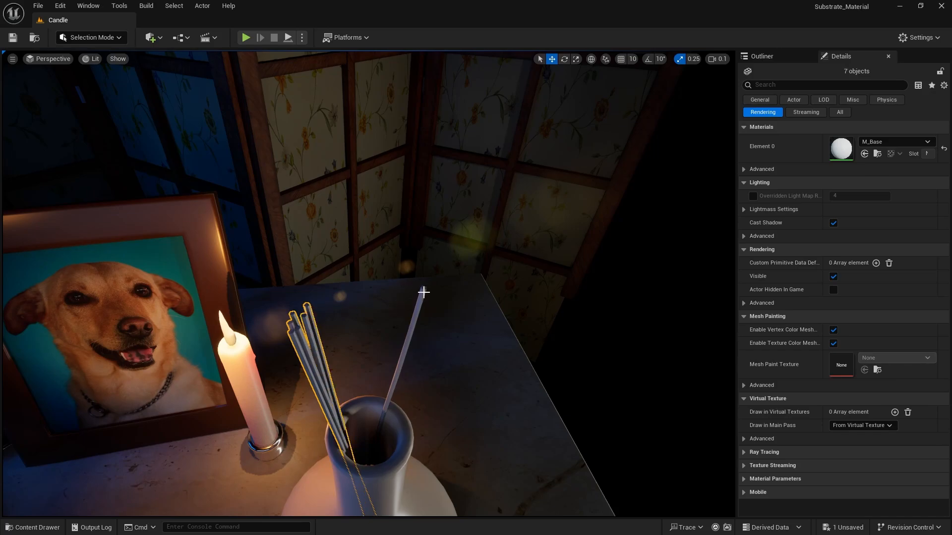
pyautogui.keyDown('ctrl'); pyautogui.click(423, 292); pyautogui.keyUp('ctrl')
pyautogui.click(885, 142)
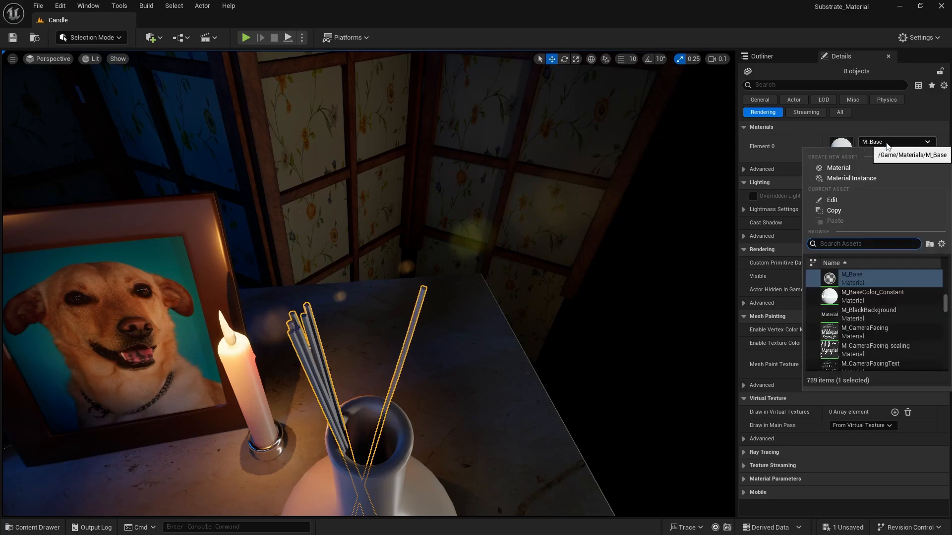
pyautogui.write('st')
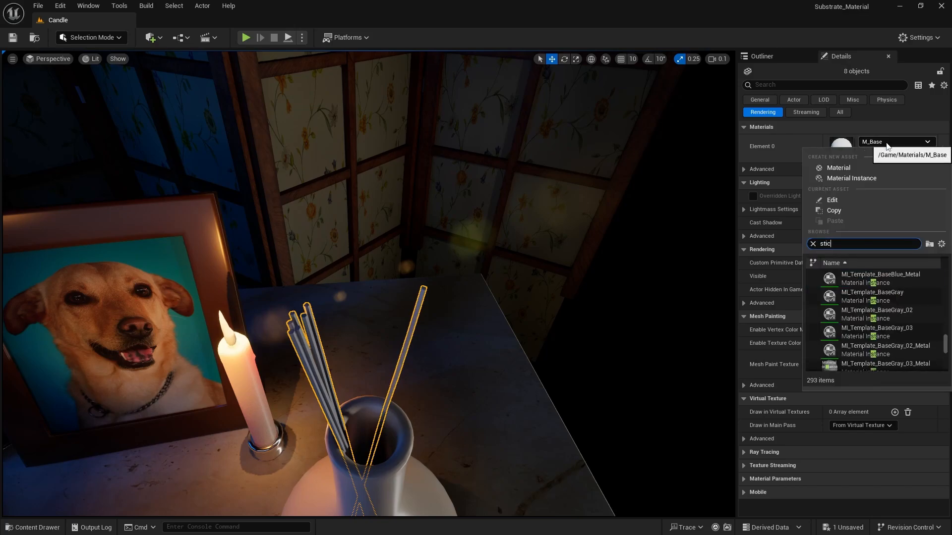
pyautogui.write('ic')
pyautogui.click(845, 283)
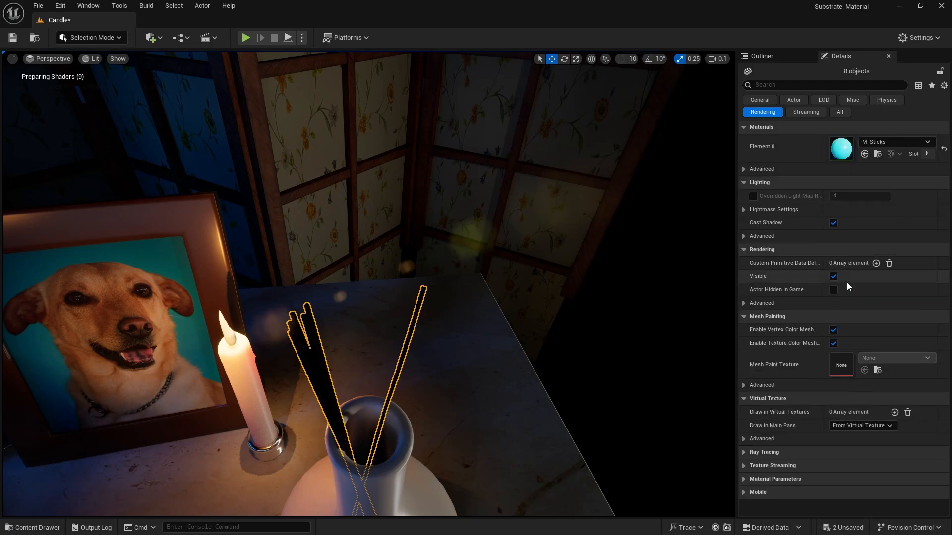
# Step: View the scene through the CineCameraActor and clear the selection of the incense sticks
pyautogui.moveTo(459, 360); pyautogui.dragTo(526, 357, button='right')
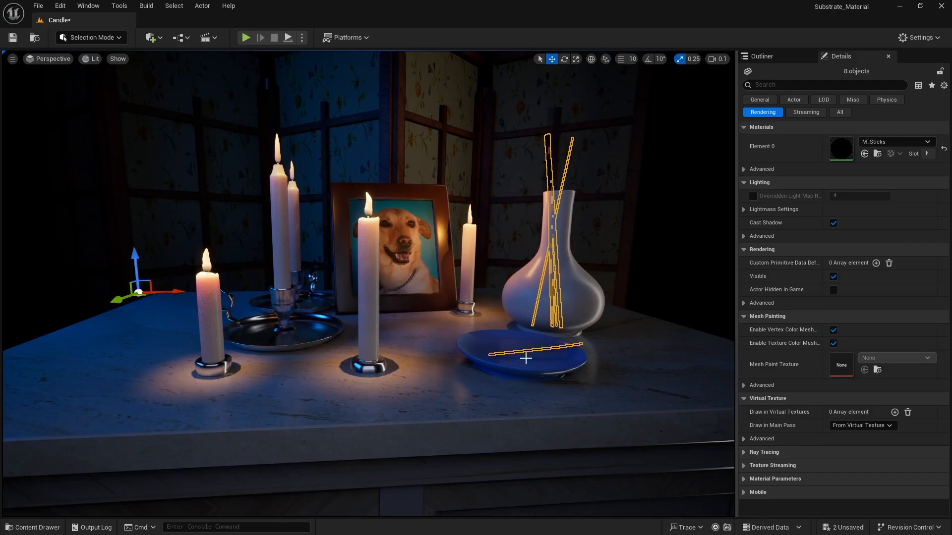
pyautogui.click(52, 62)
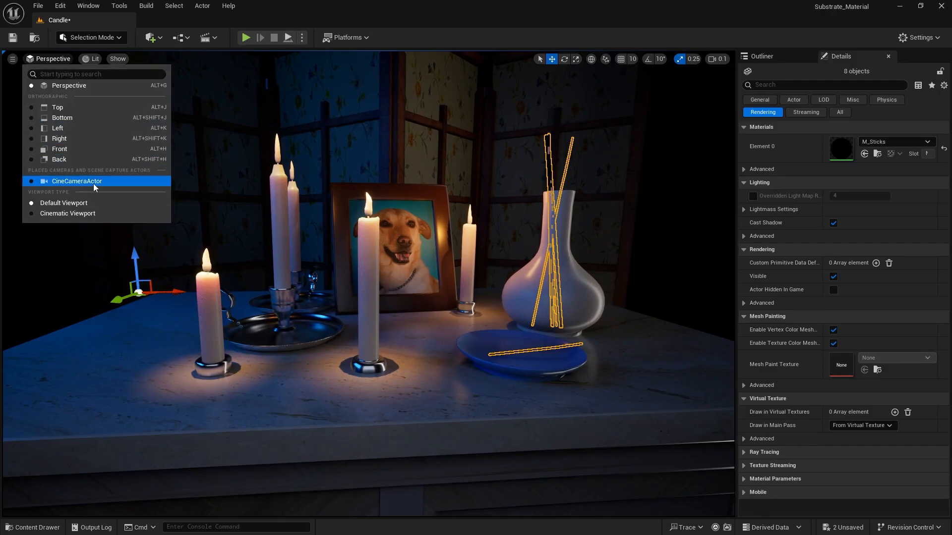
pyautogui.click(76, 181)
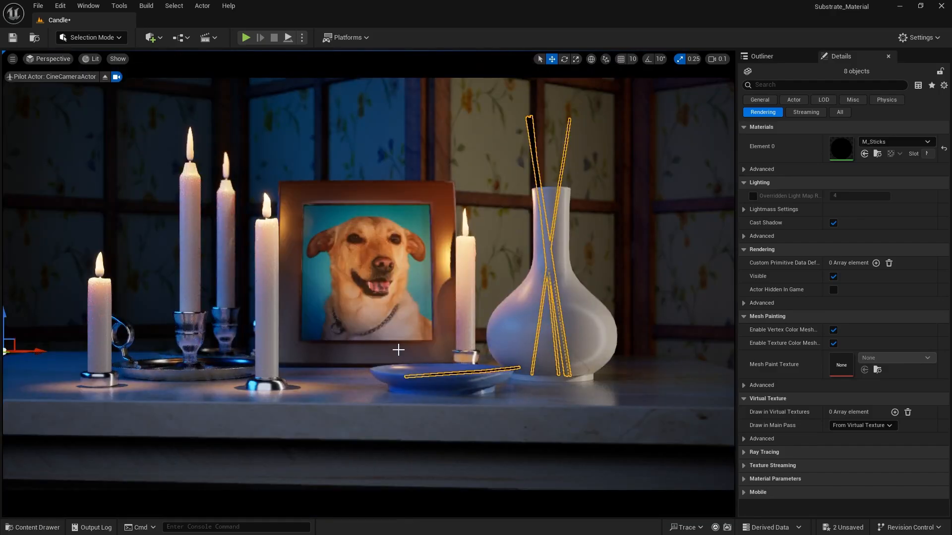
pyautogui.click(32, 527)
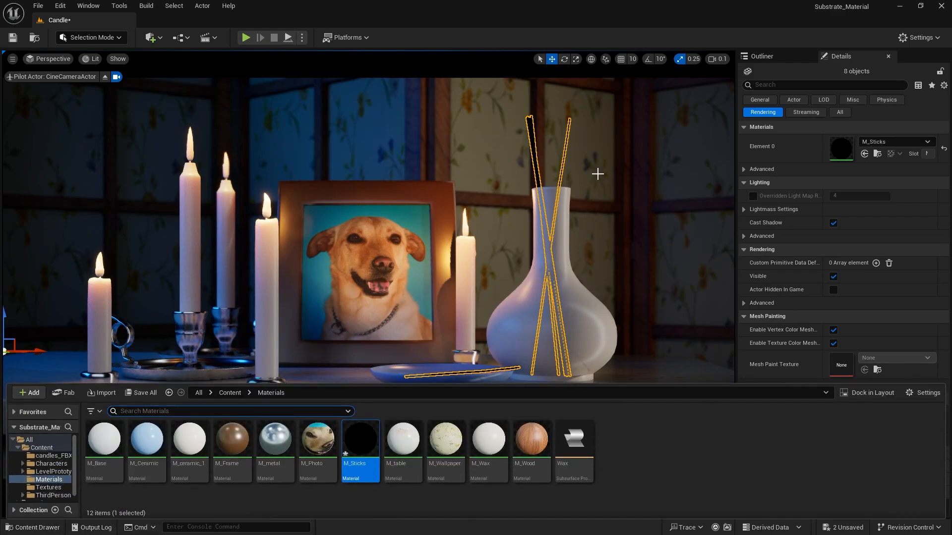
pyautogui.press('Escape')
pyautogui.press('Escape')
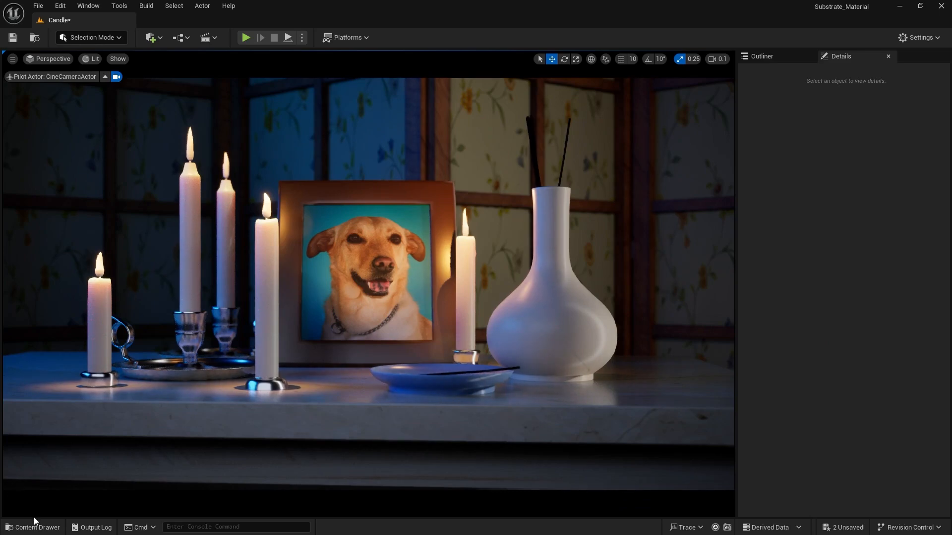
# Step: Open the M_Sticks material in a maximized editor window and delete its default shading node
pyautogui.click(33, 527)
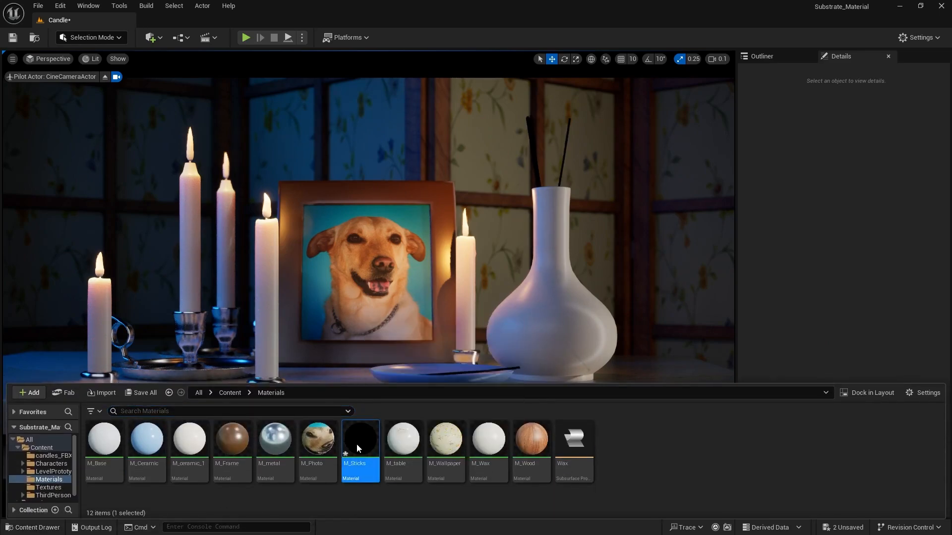
pyautogui.doubleClick(356, 448)
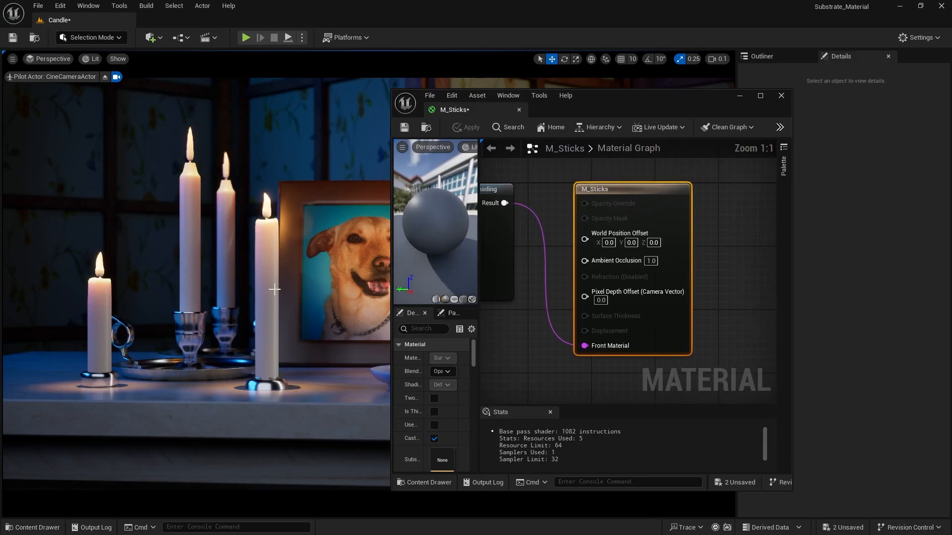
pyautogui.click(761, 96)
pyautogui.moveTo(267, 300); pyautogui.dragTo(474, 325, button='right')
pyautogui.moveTo(424, 330); pyautogui.dragTo(342, 98)
pyautogui.press('Delete')
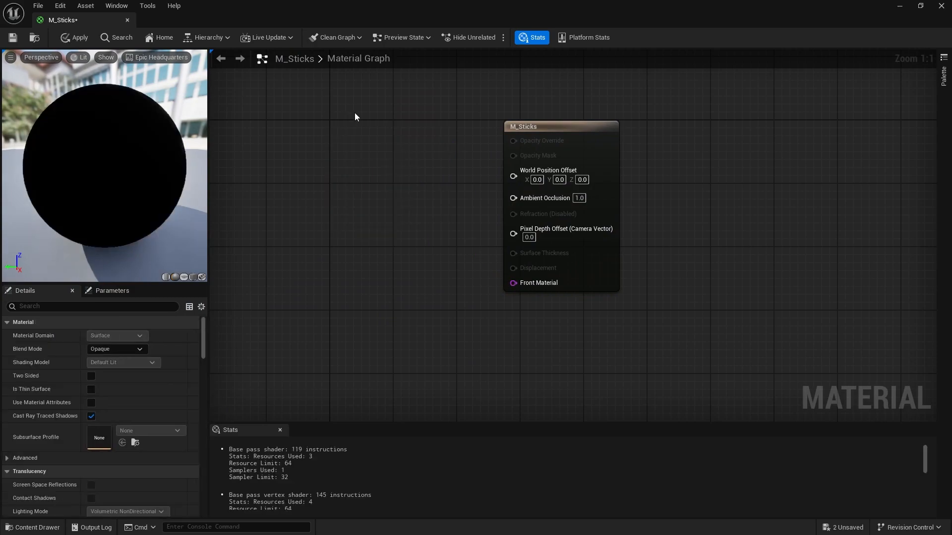
# Step: Add a Substrate Slab node to the M_Sticks graph and connect its output to Front Material
pyautogui.rightClick(365, 142)
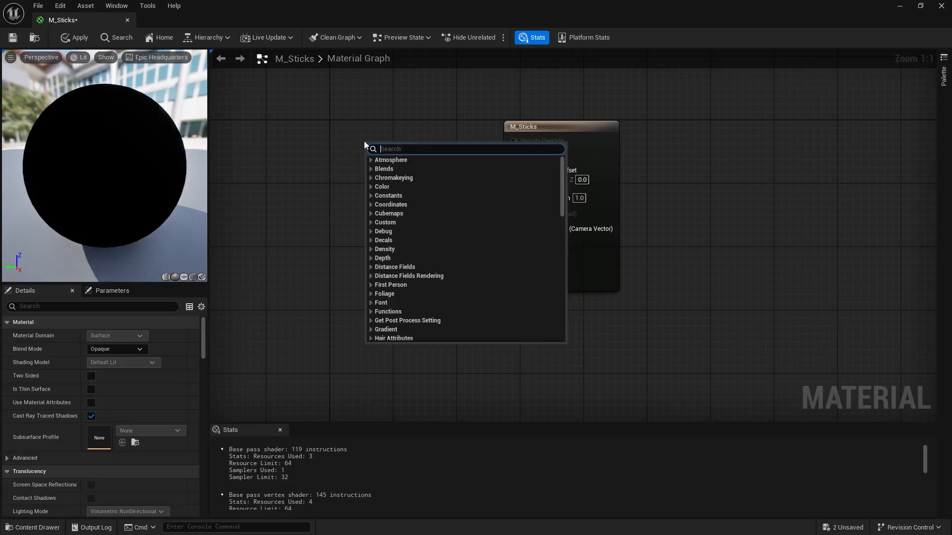
pyautogui.write('s')
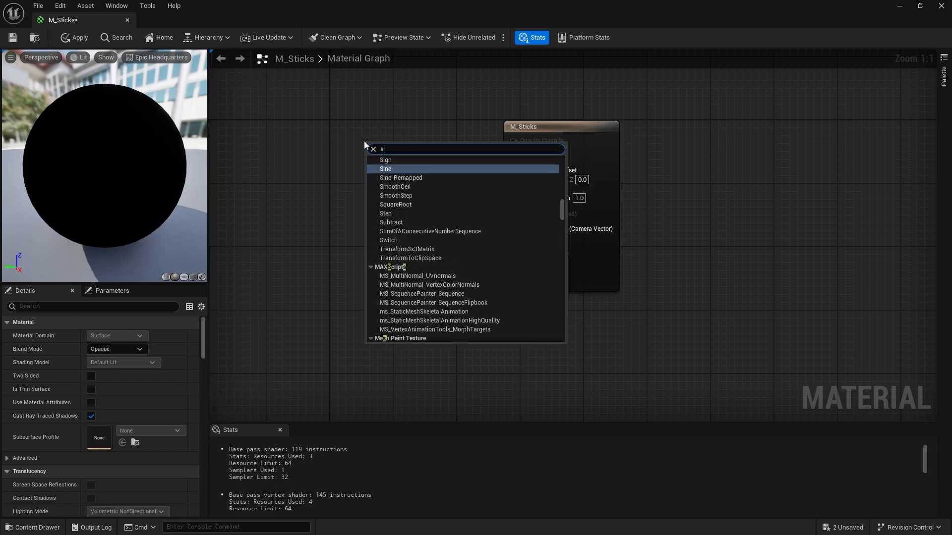
pyautogui.write('lab')
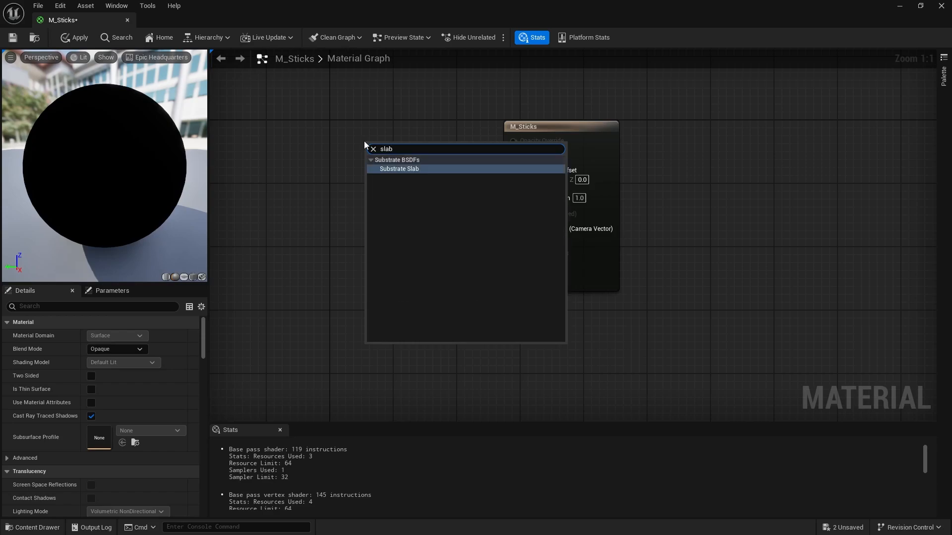
pyautogui.press('Return')
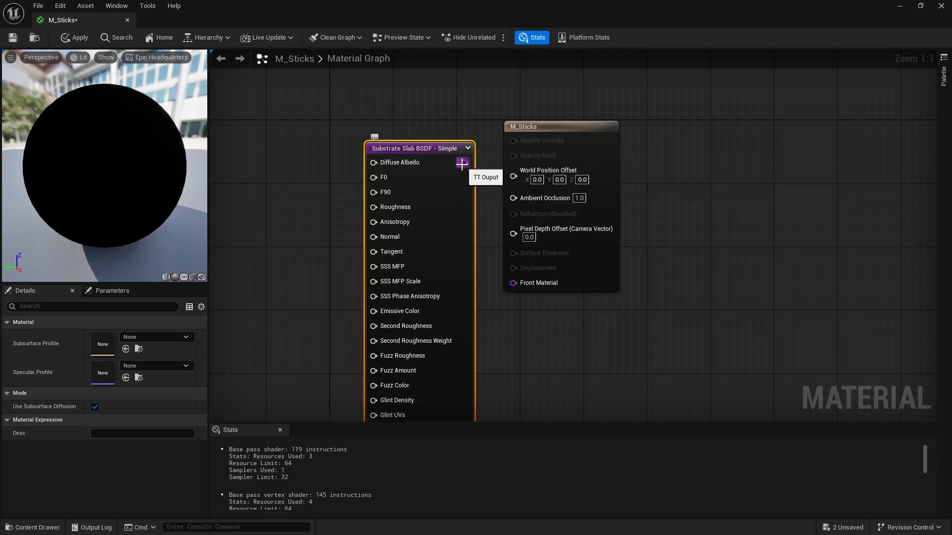
pyautogui.moveTo(462, 163); pyautogui.dragTo(514, 283)
pyautogui.moveTo(431, 152); pyautogui.dragTo(428, 131)
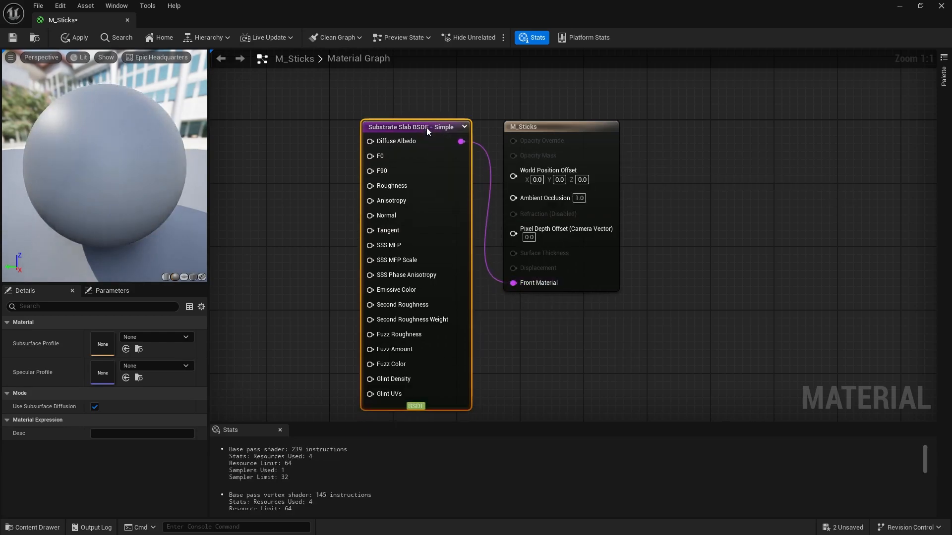
# Step: Connect a new Constant3Vector node to the slab's Diffuse Albedo and set its color to brown, RGB 0.333333, 0.120755, 0.053739
pyautogui.press('3')
pyautogui.click(292, 163)
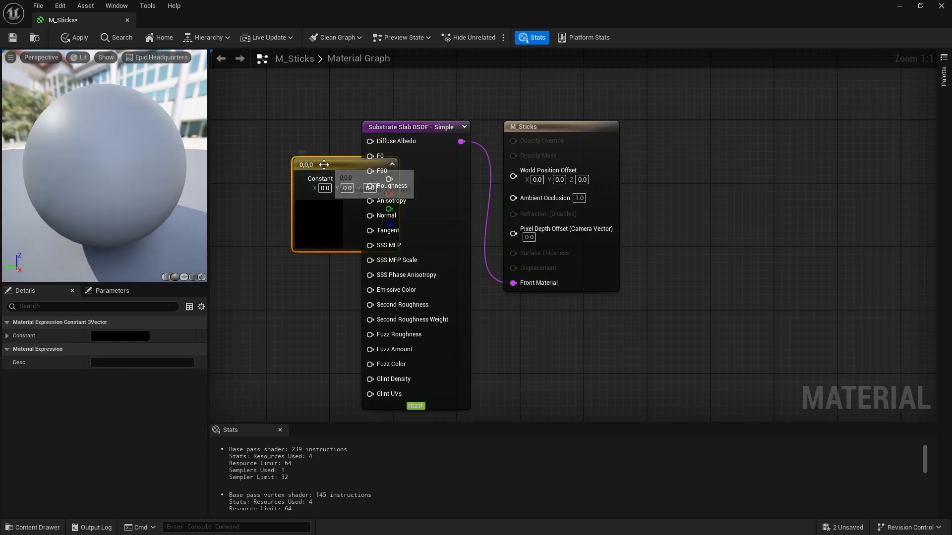
pyautogui.moveTo(317, 169); pyautogui.dragTo(370, 141)
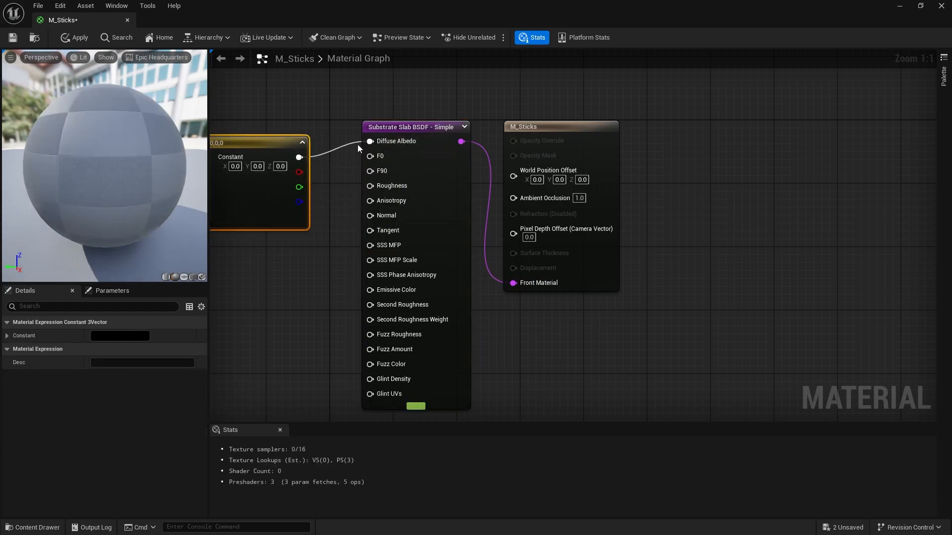
pyautogui.click(120, 336)
pyautogui.moveTo(201, 346)
pyautogui.mouseDown()
pyautogui.moveTo(201, 365)
pyautogui.moveTo(268, 372)
pyautogui.moveTo(225, 366)
pyautogui.mouseUp()
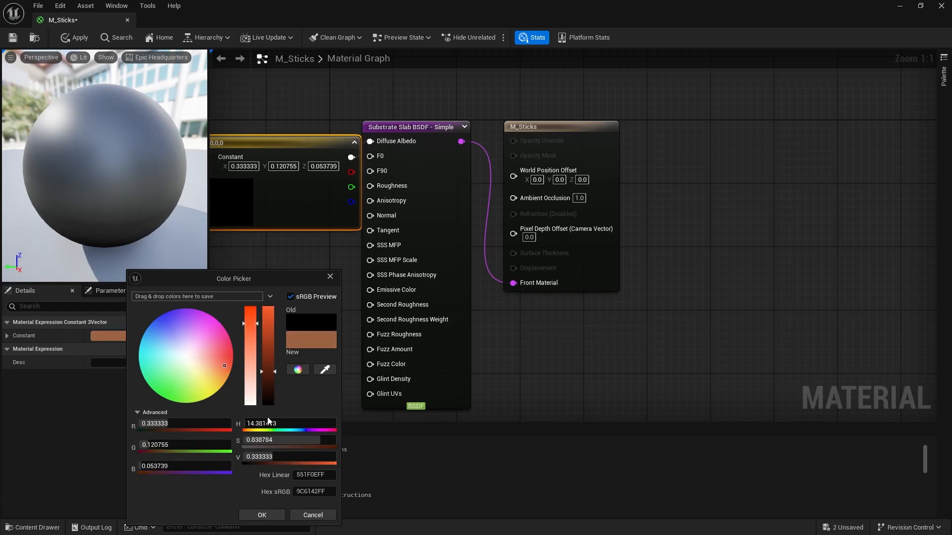
pyautogui.click(262, 515)
pyautogui.moveTo(305, 293); pyautogui.dragTo(485, 333, button='right')
pyautogui.moveTo(474, 185); pyautogui.dragTo(387, 161)
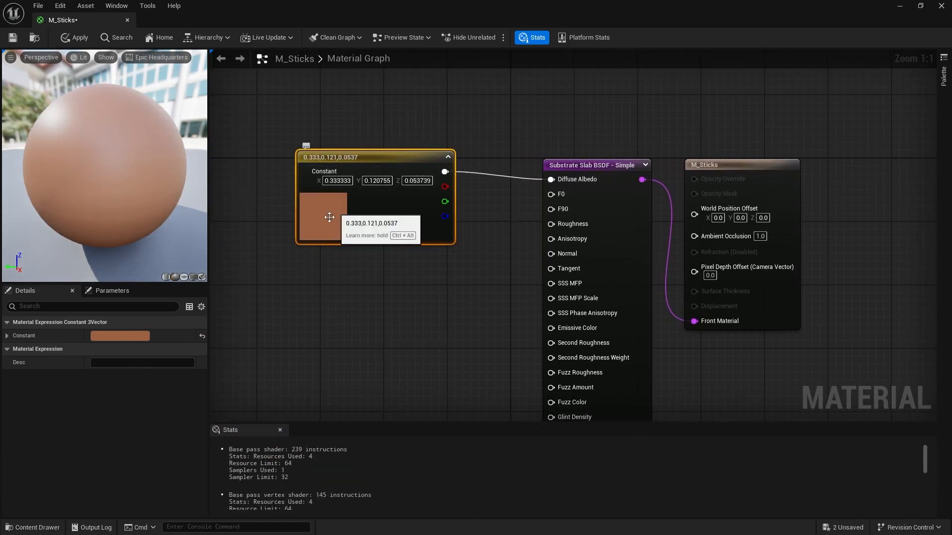
# Step: Darken the Diffuse Albedo color to a brightness value of 0.041667, giving RGB 0.041667, 0.015094, 0.006717
pyautogui.click(137, 336)
pyautogui.moveTo(280, 386); pyautogui.dragTo(282, 399)
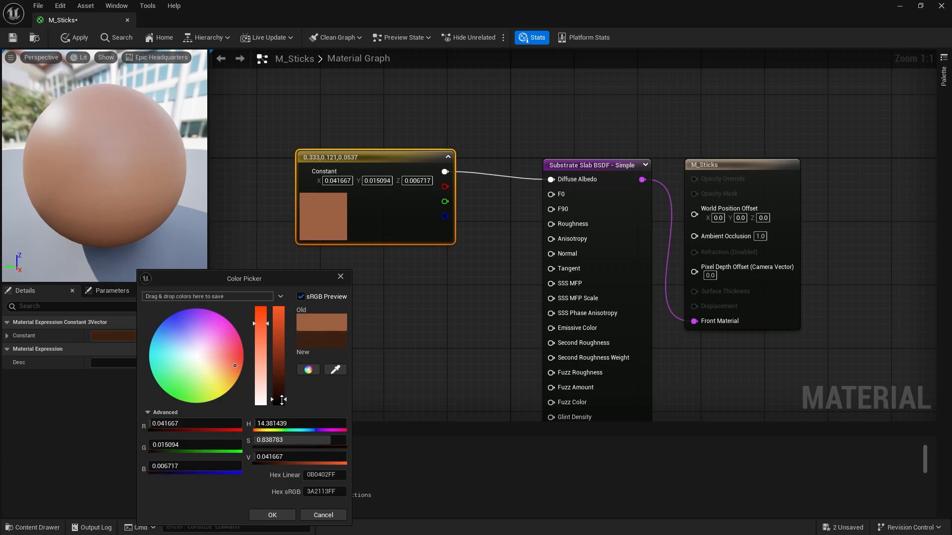
pyautogui.click(271, 514)
# Step: Add a Constant node with the value 1 and connect it to the slab's Roughness input
pyautogui.moveTo(412, 292); pyautogui.dragTo(404, 198, button='right')
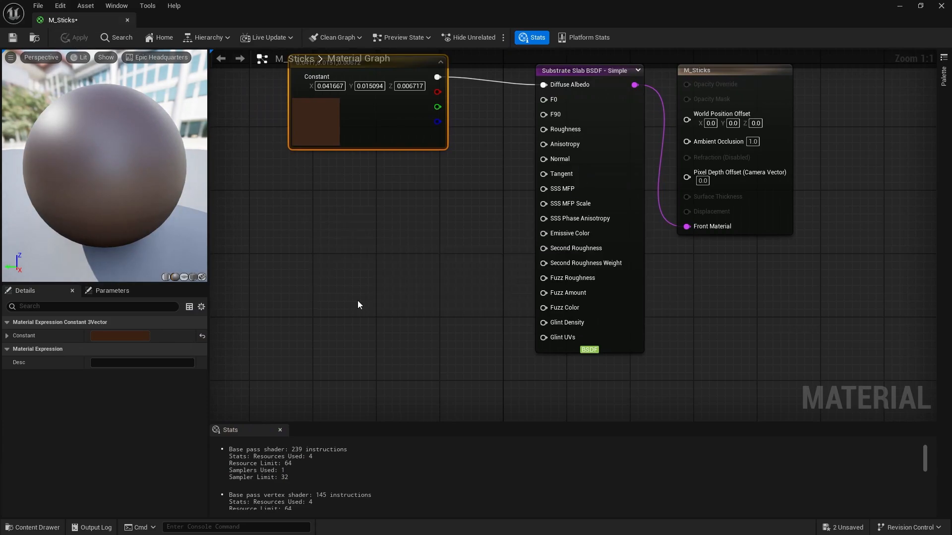
pyautogui.press('1')
pyautogui.click(355, 286)
pyautogui.moveTo(412, 303); pyautogui.dragTo(552, 130)
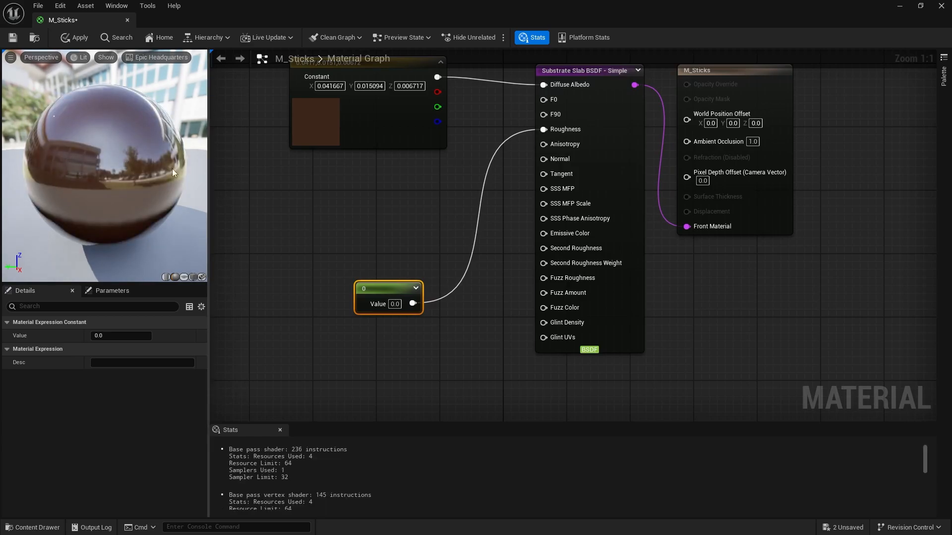
pyautogui.click(395, 304)
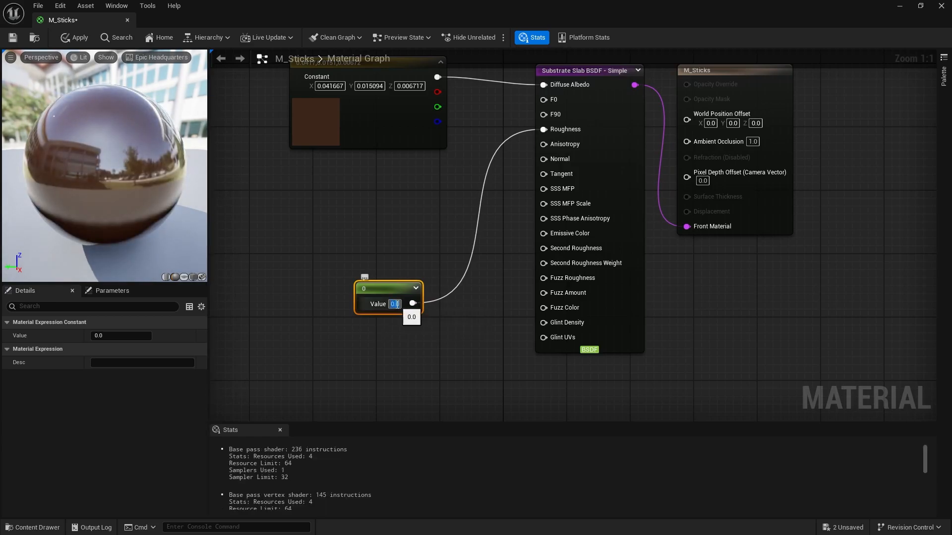
pyautogui.write('1')
pyautogui.press('Return')
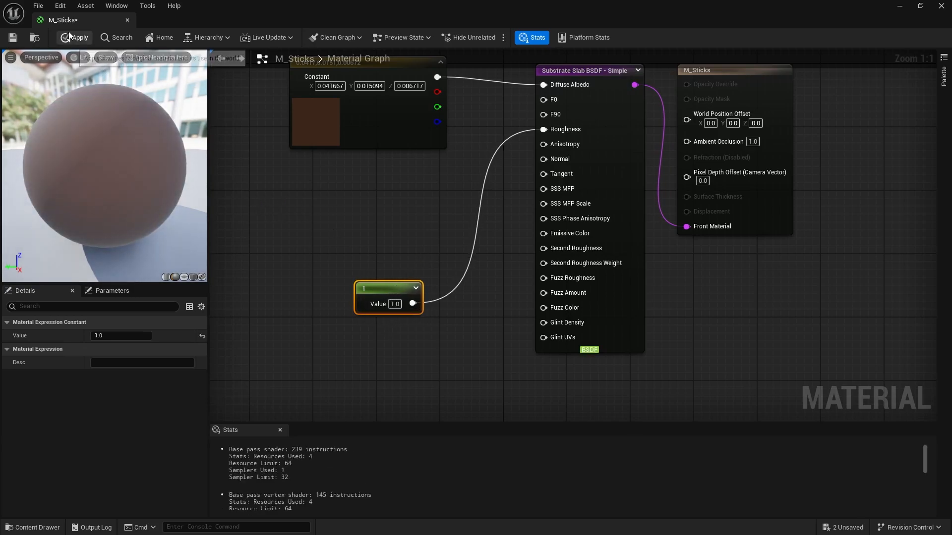
# Step: Apply the changes to the M_Sticks material and save all modified assets
pyautogui.click(78, 41)
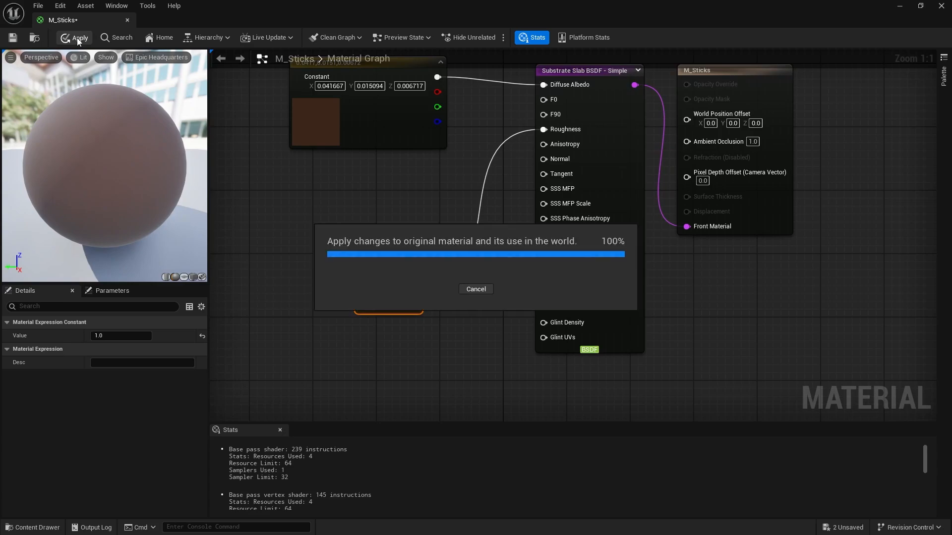
pyautogui.click(13, 38)
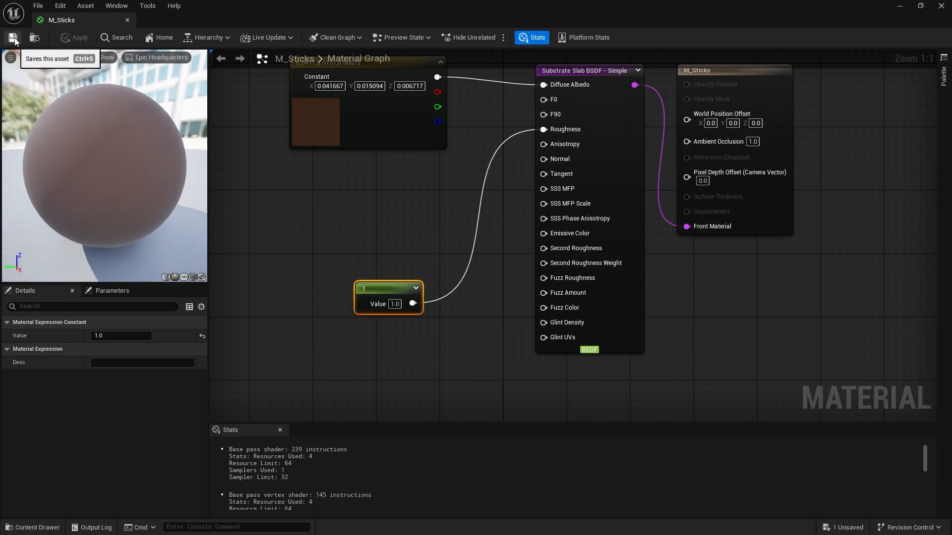
pyautogui.click(39, 6)
pyautogui.click(72, 66)
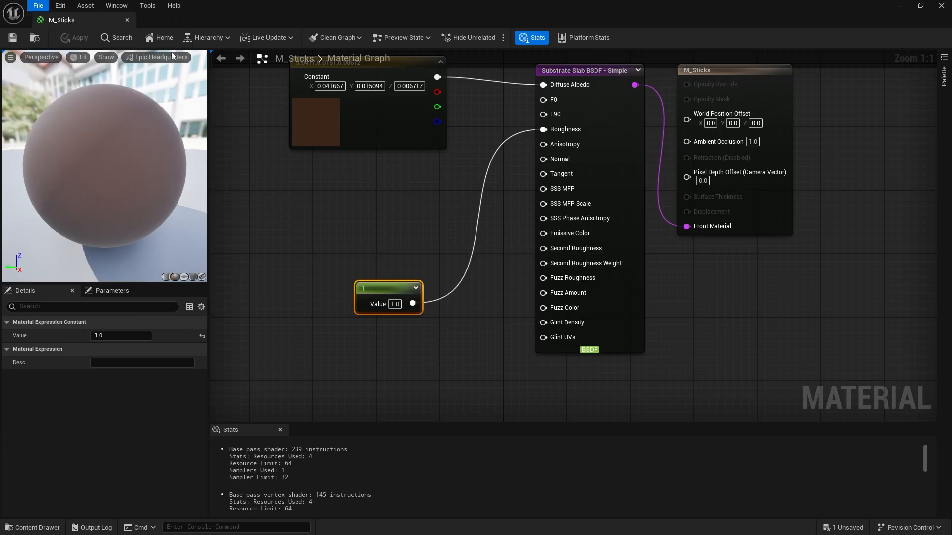
# Step: Close the M_Sticks material editor and save everything from the Candle level
pyautogui.click(127, 20)
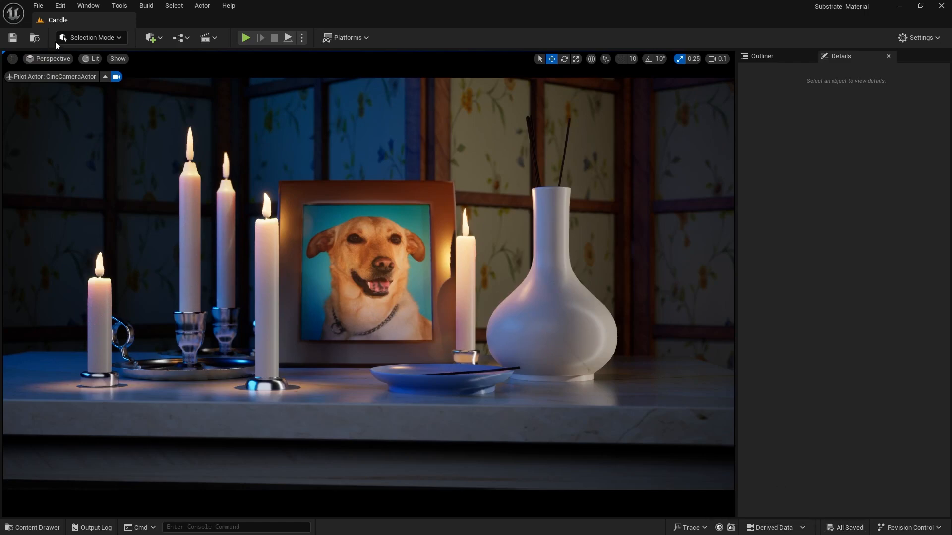
pyautogui.click(40, 10)
pyautogui.click(72, 148)
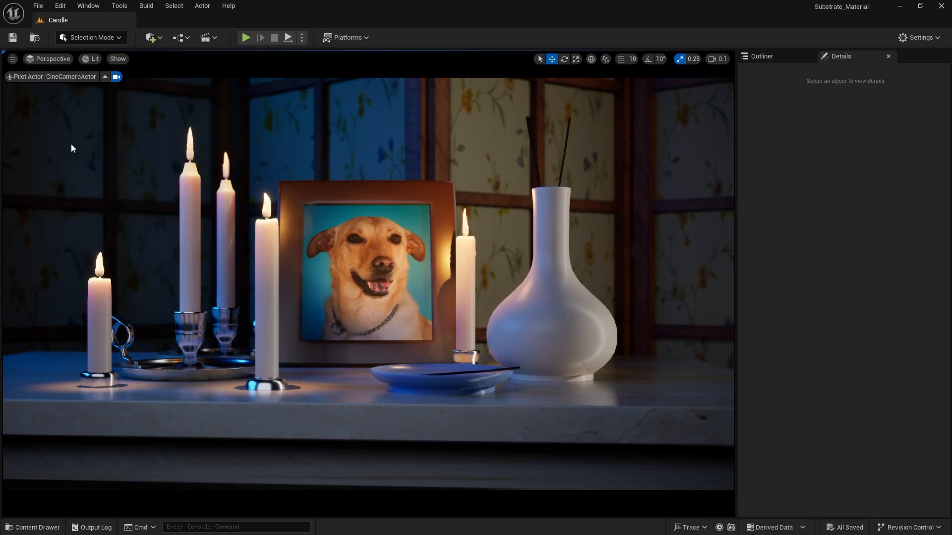